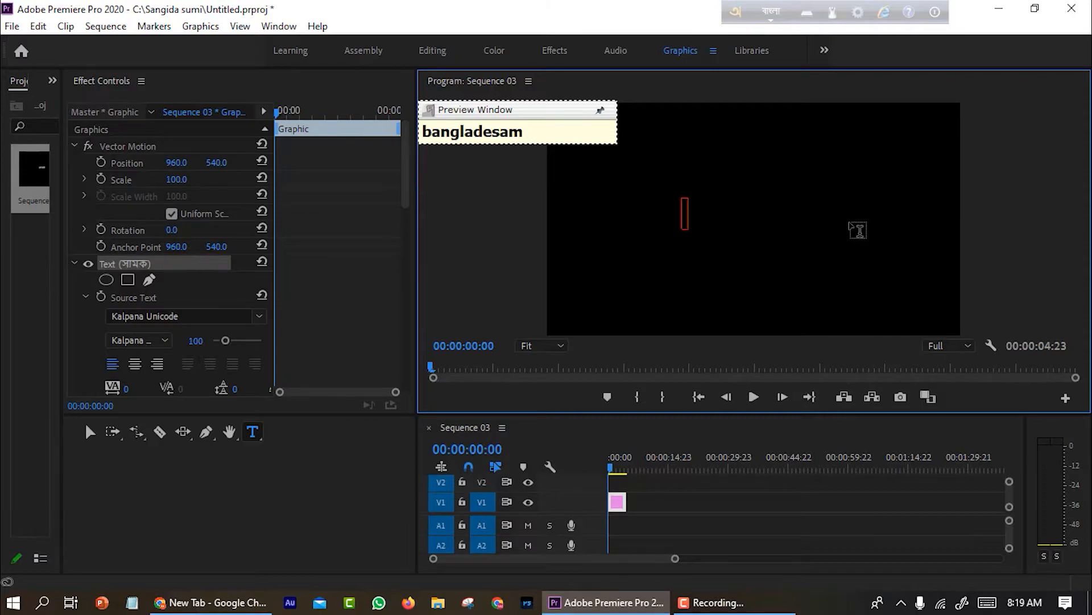
type("আমার সোনার বাংলা")
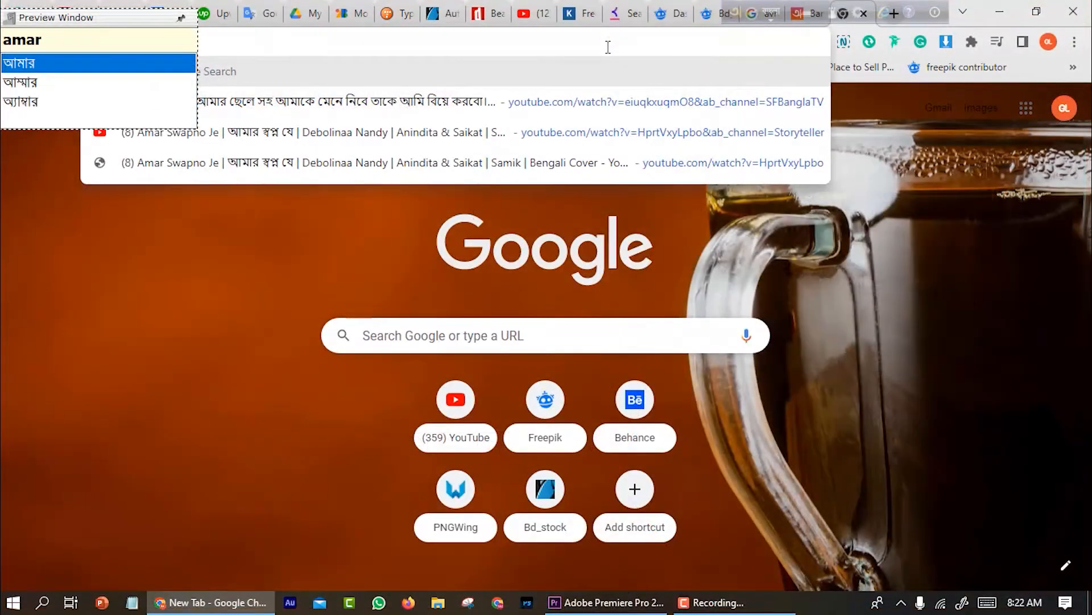
type("sonar ")
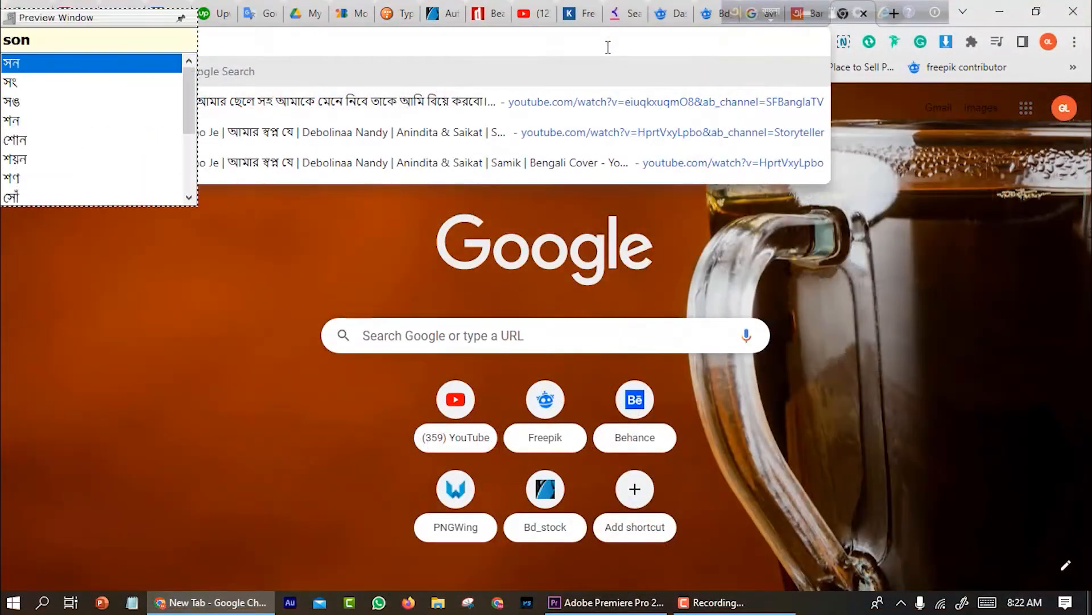
type("bangla")
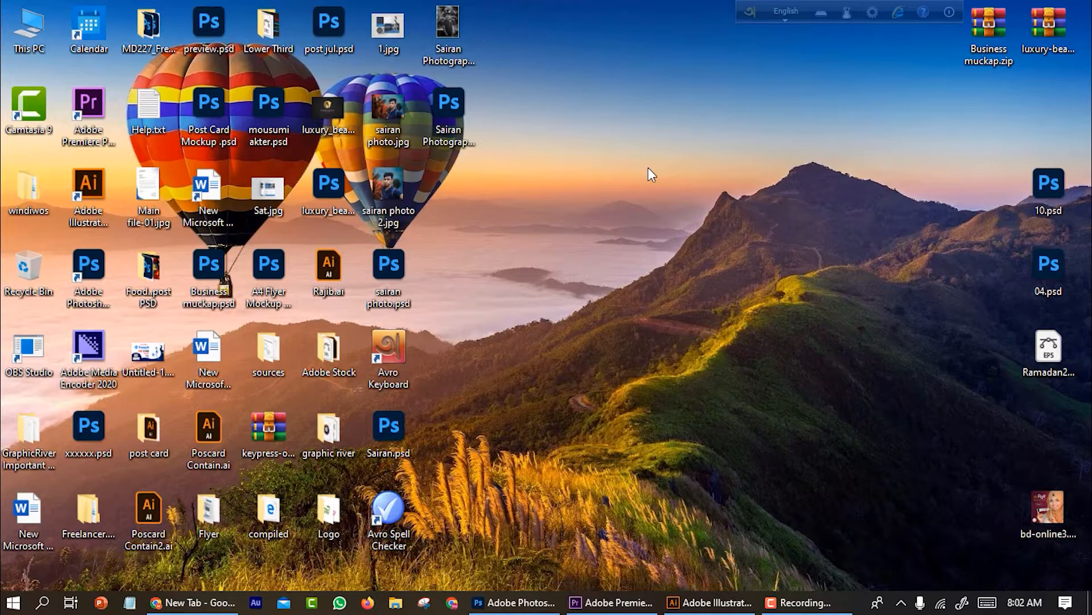
Switch to Photoshop and reposition the Avro Keyboard toolbar over the menu bar
left_click(506, 602)
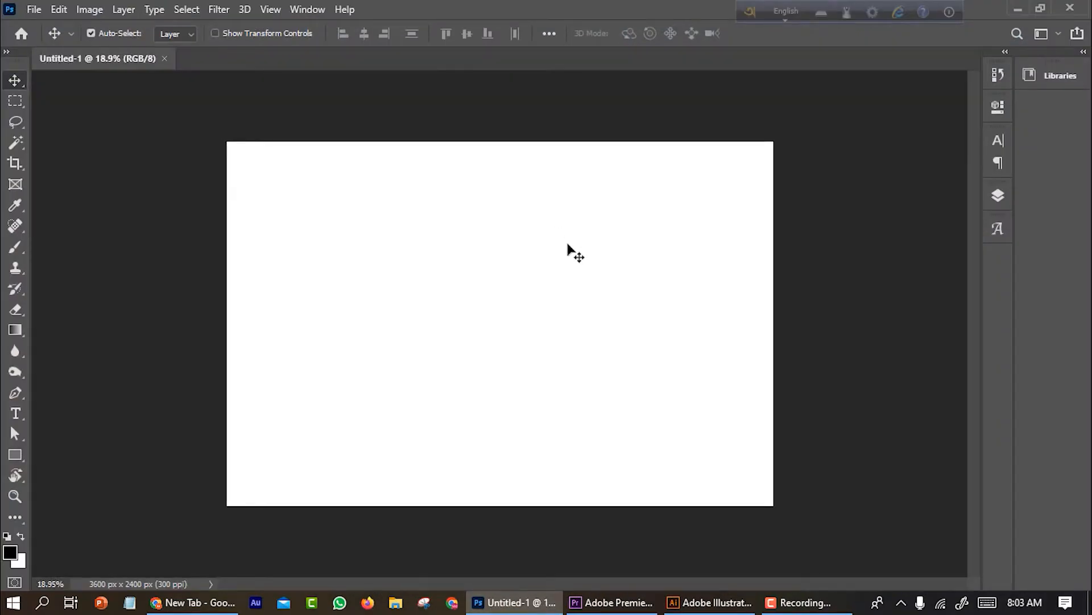
left_click_drag(711, 17, 674, 17)
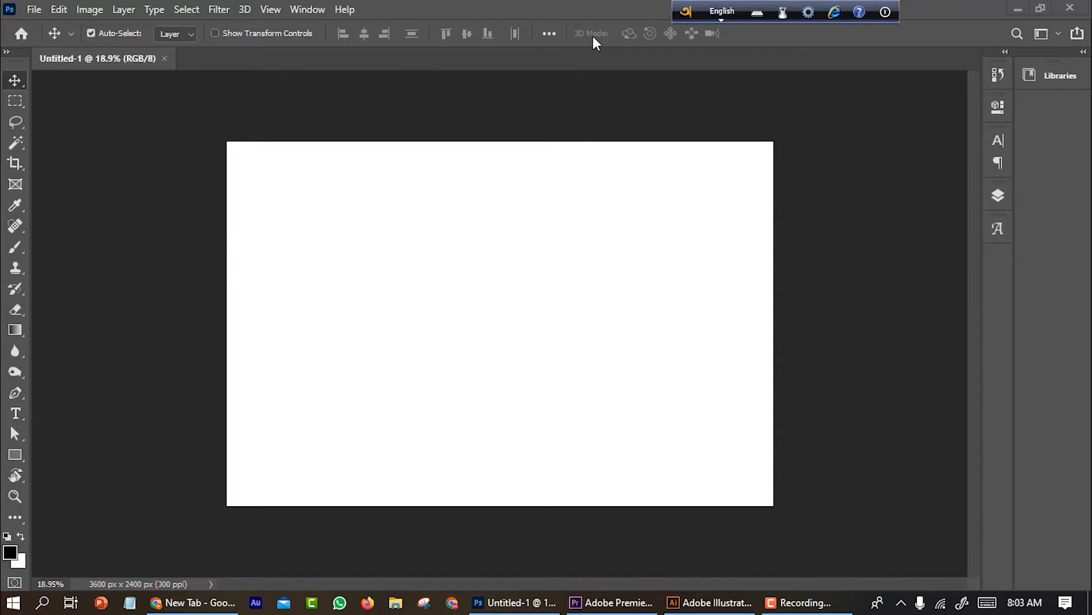
mouse_move(687, 17)
left_mouse_down()
mouse_move(757, 62)
mouse_move(701, 28)
left_mouse_up()
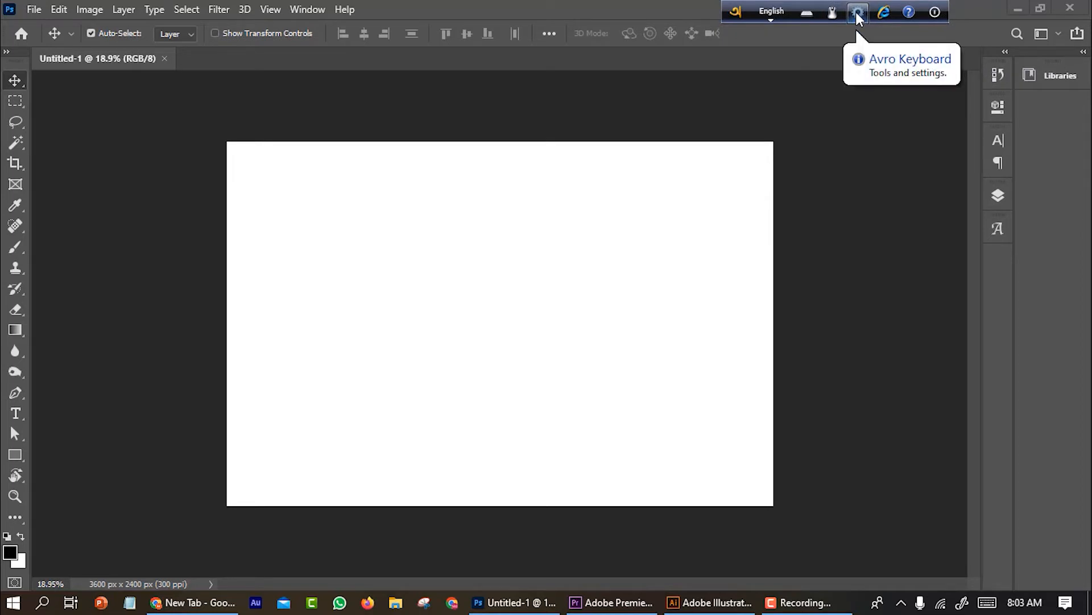
Set the Avro Keyboard output mode to Output as Unicode (Recommended)
left_click(858, 12)
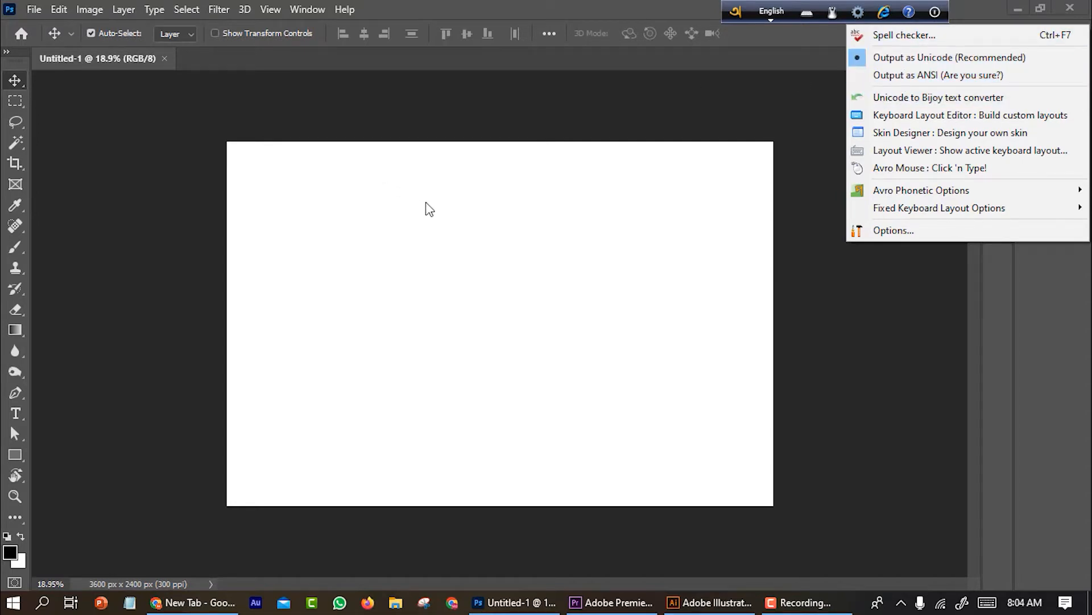
left_click(860, 76)
left_click(606, 421)
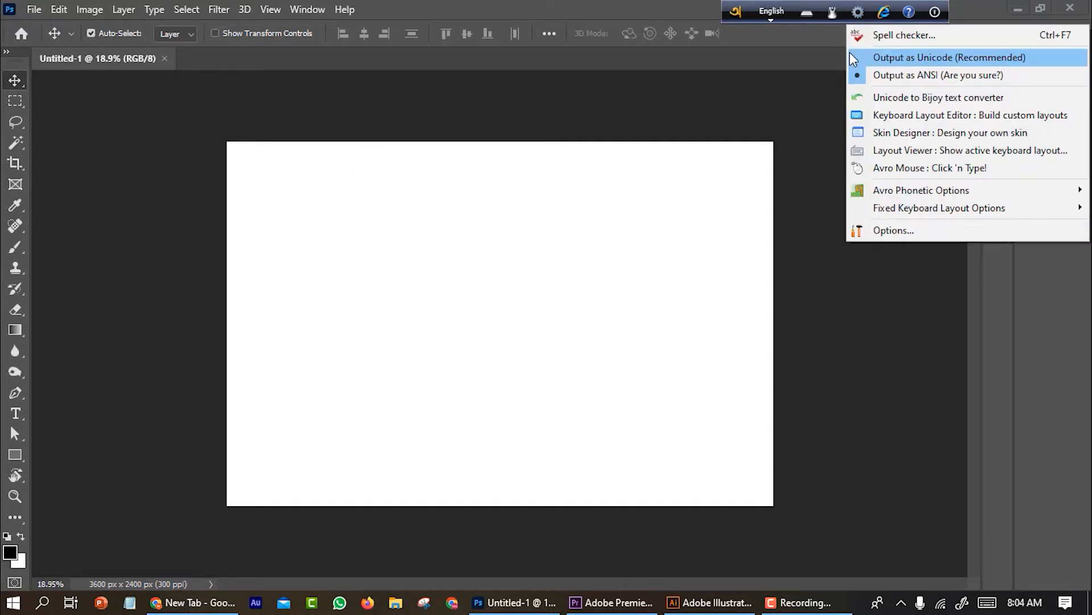
left_click(862, 59)
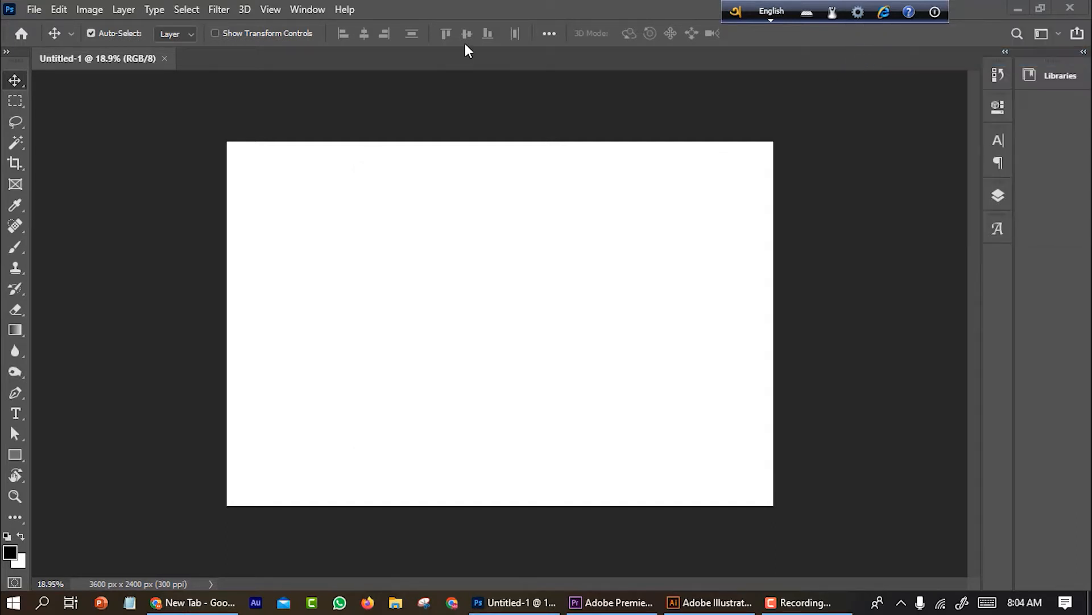
left_click(806, 13)
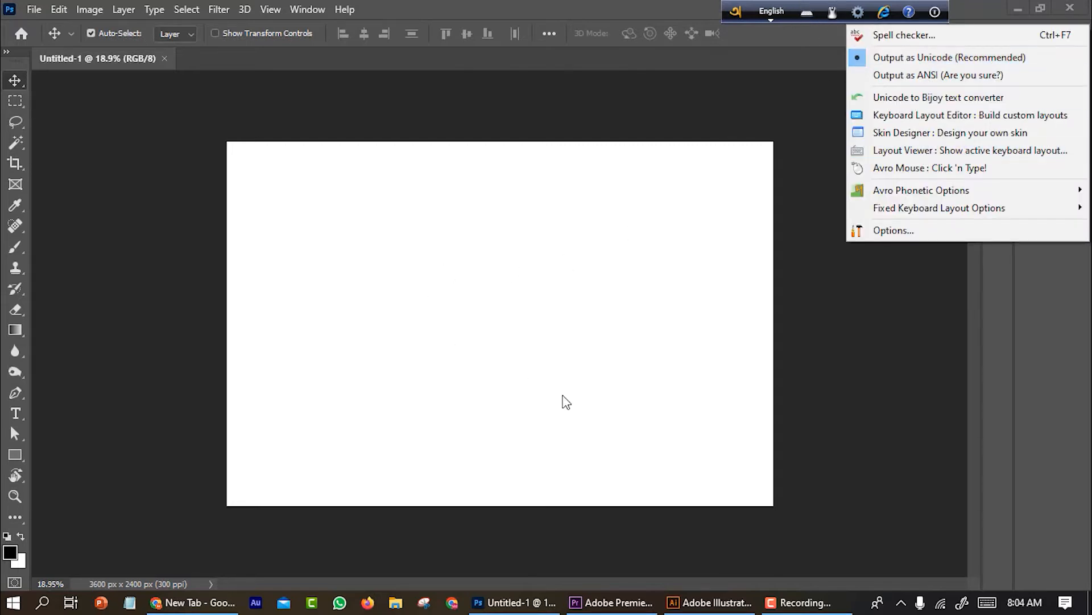
Select the Type tool and set the font to Kalpana Unicode
left_click(16, 414)
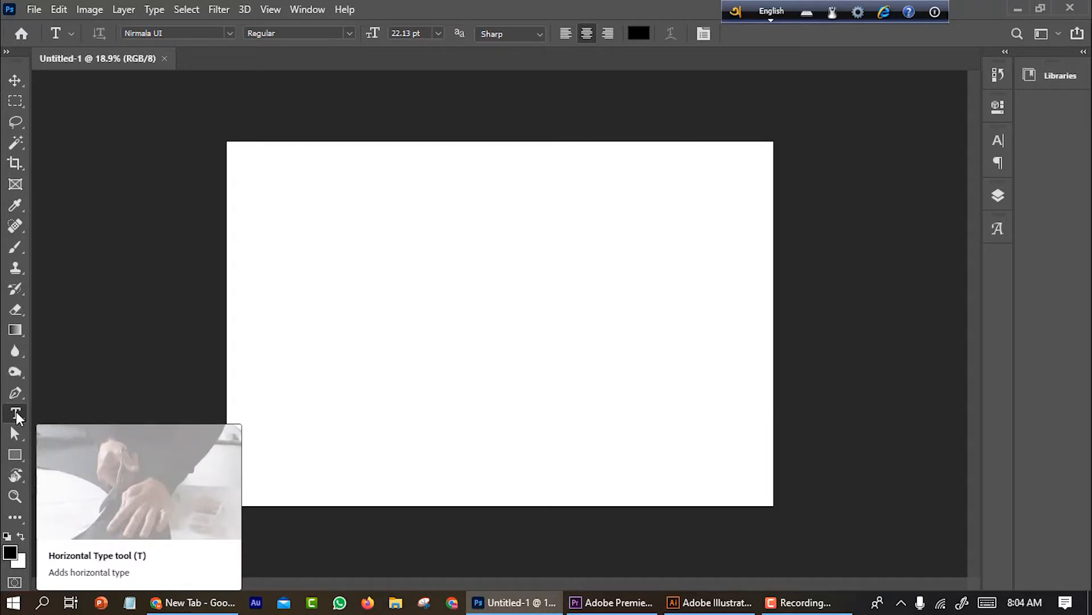
left_click(230, 33)
scroll(274, 227, "up", 2)
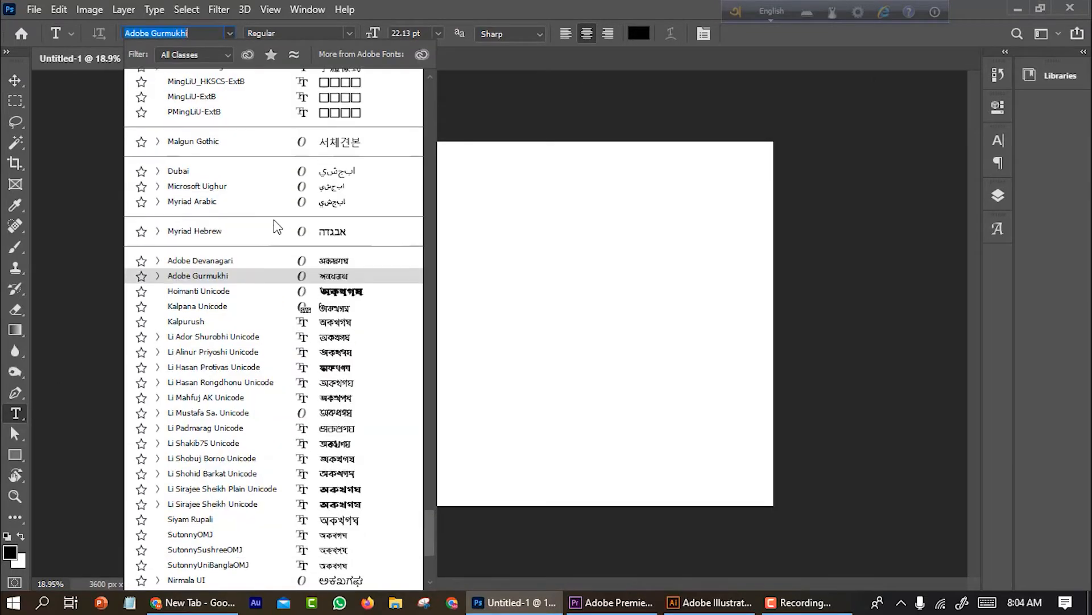
scroll(277, 227, "up", 3)
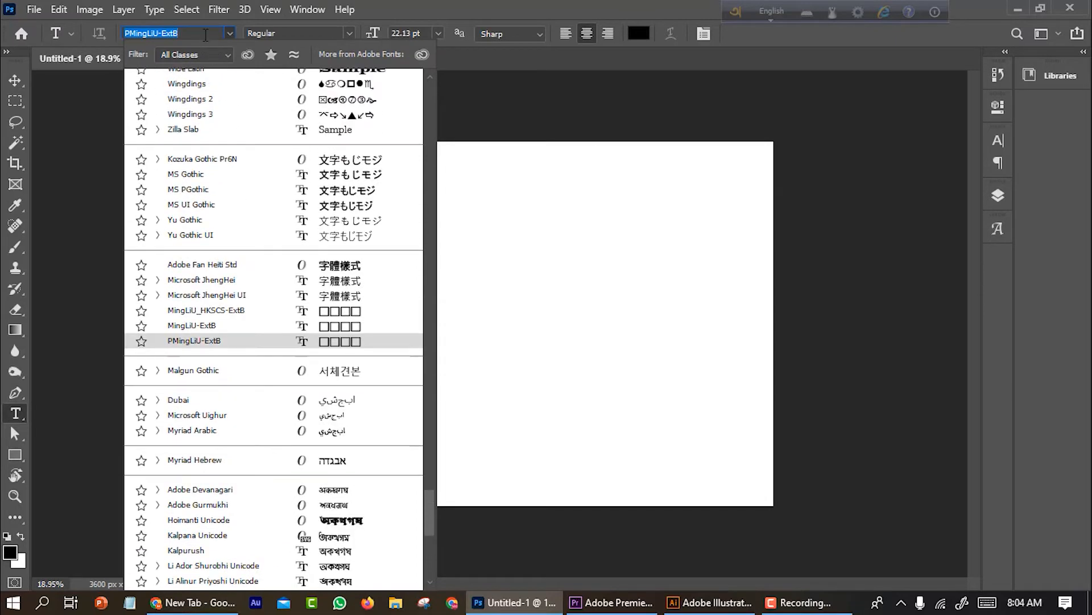
key("BackSpace")
type("kal")
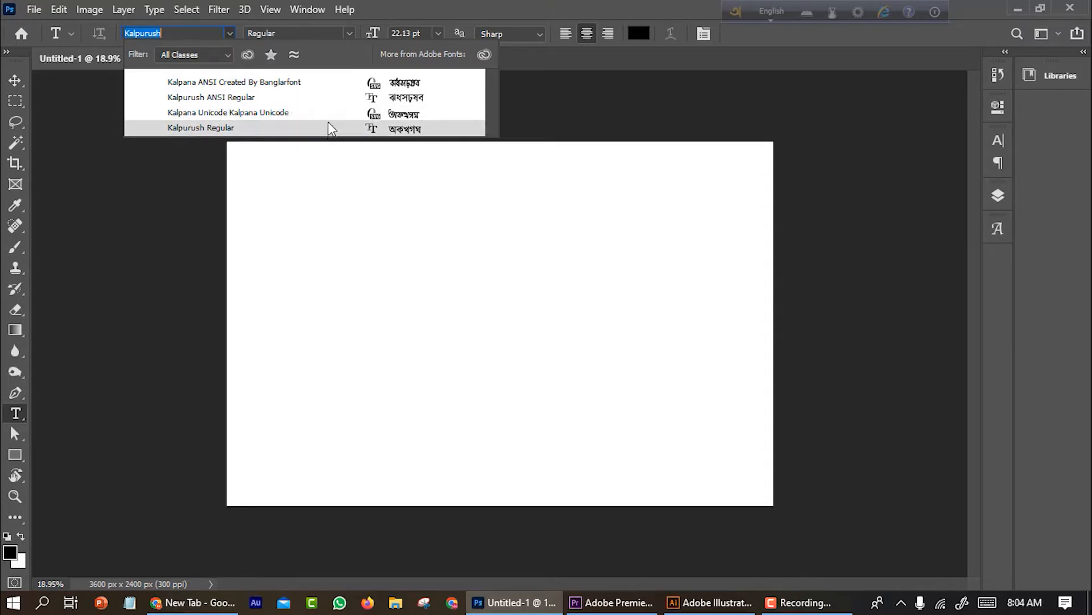
left_click(181, 114)
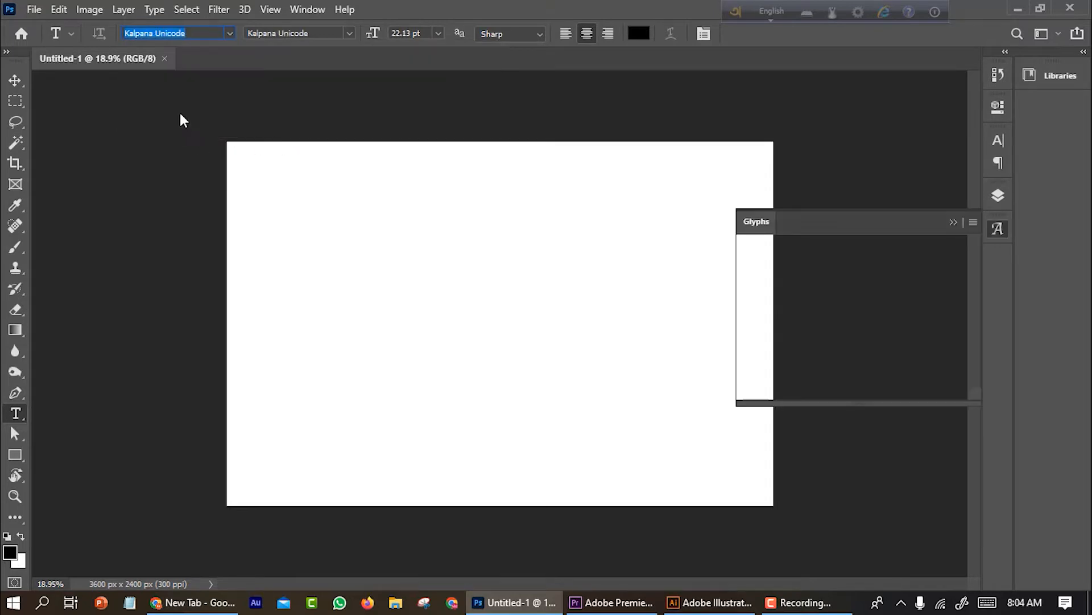
Collapse the Glyphs panel and place a new placeholder text layer in the middle of the canvas
left_click(955, 222)
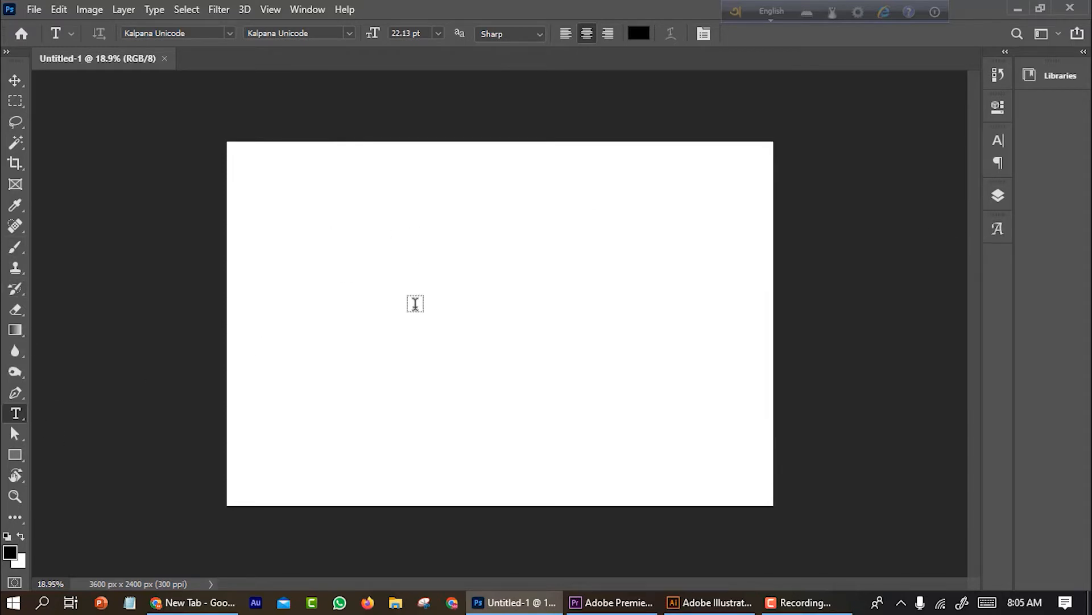
left_click(415, 304)
left_click(15, 80)
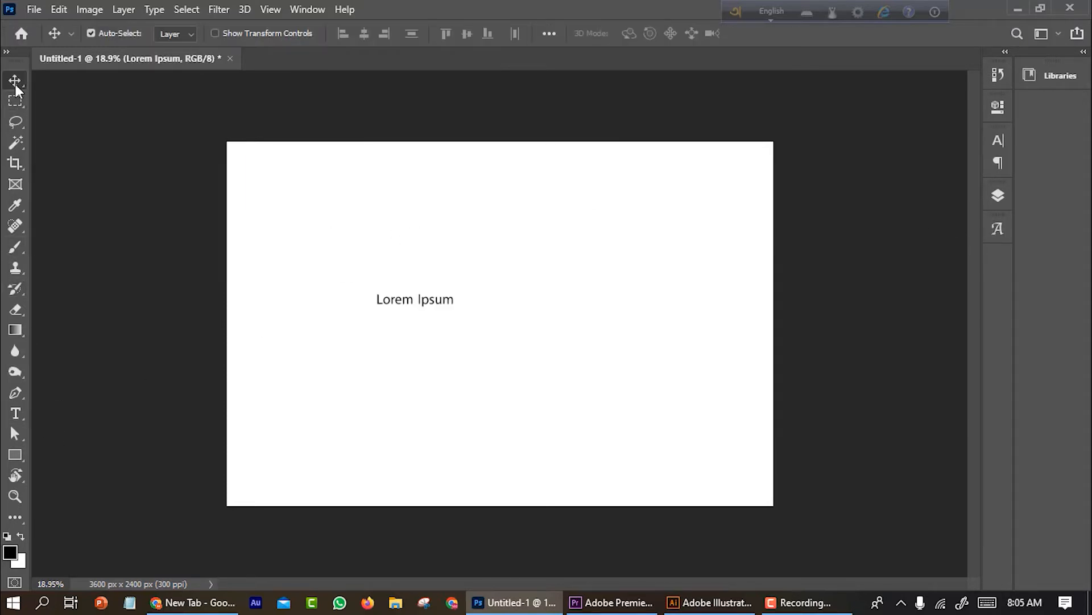
Reopen the text layer for editing and delete all of its placeholder text
key("t")
left_click(415, 300)
key("ctrl+a")
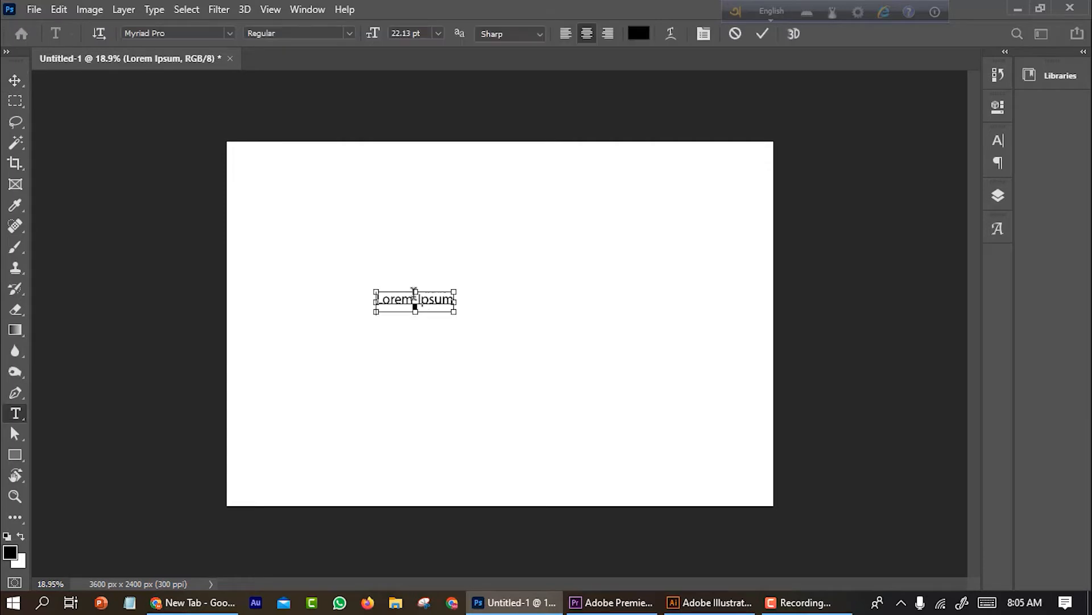
key("BackSpace")
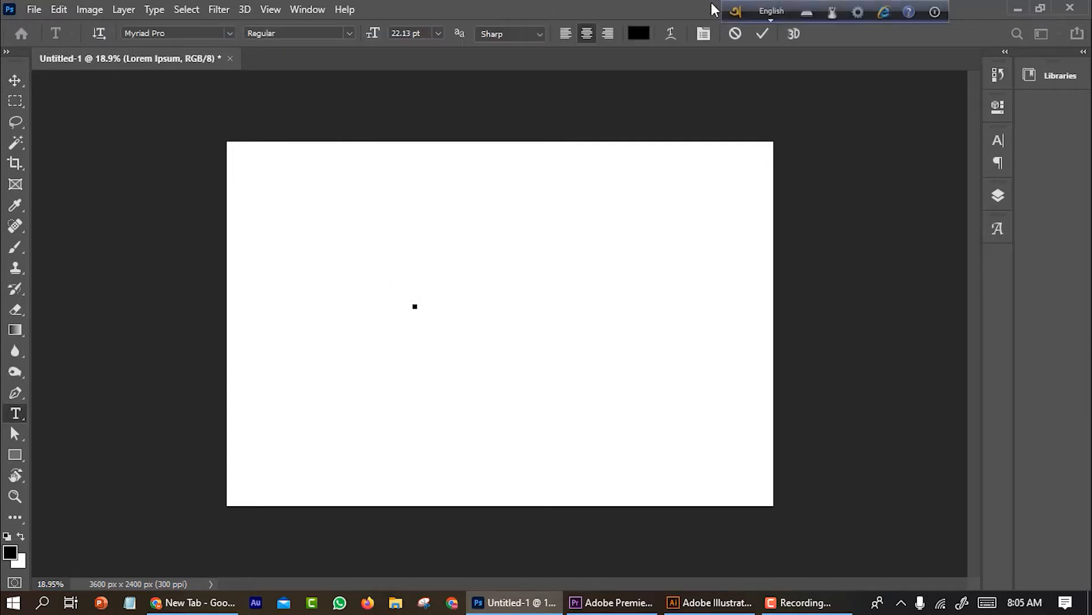
Switch the keyboard to Bangla and type the phrase 'amar sonara bangla ami tOmay vakbasi' phonetically
left_click(774, 12)
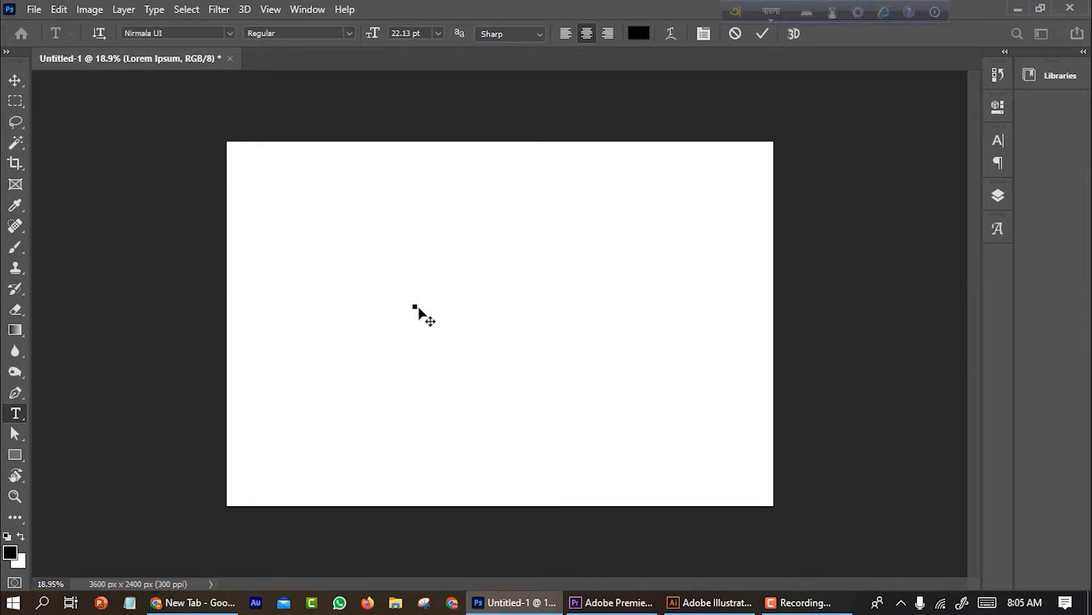
type("amar sonara")
key("Down")
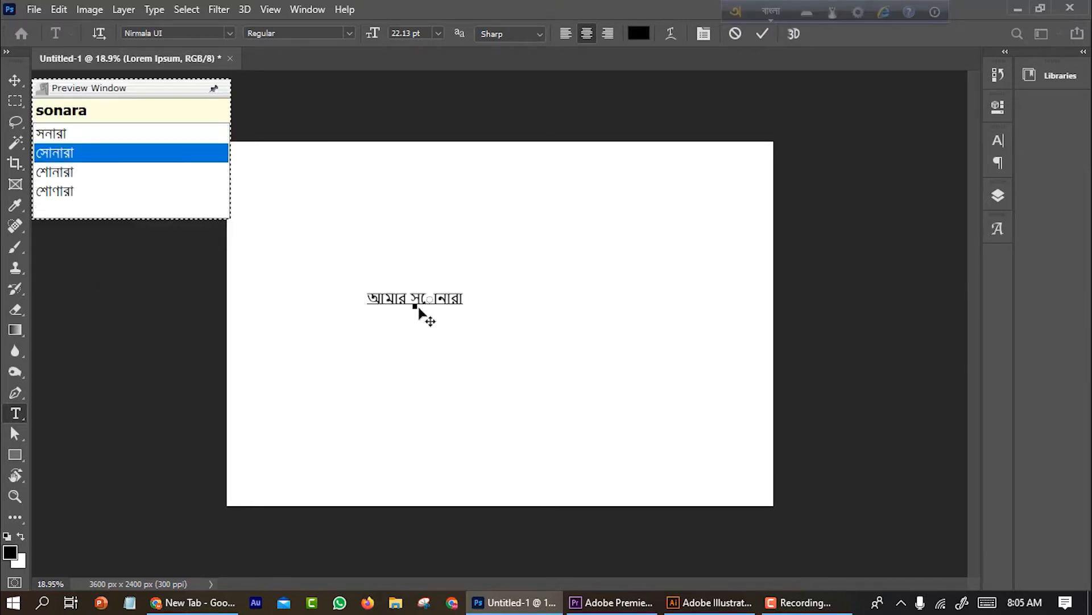
type("bangla ami tOmay v")
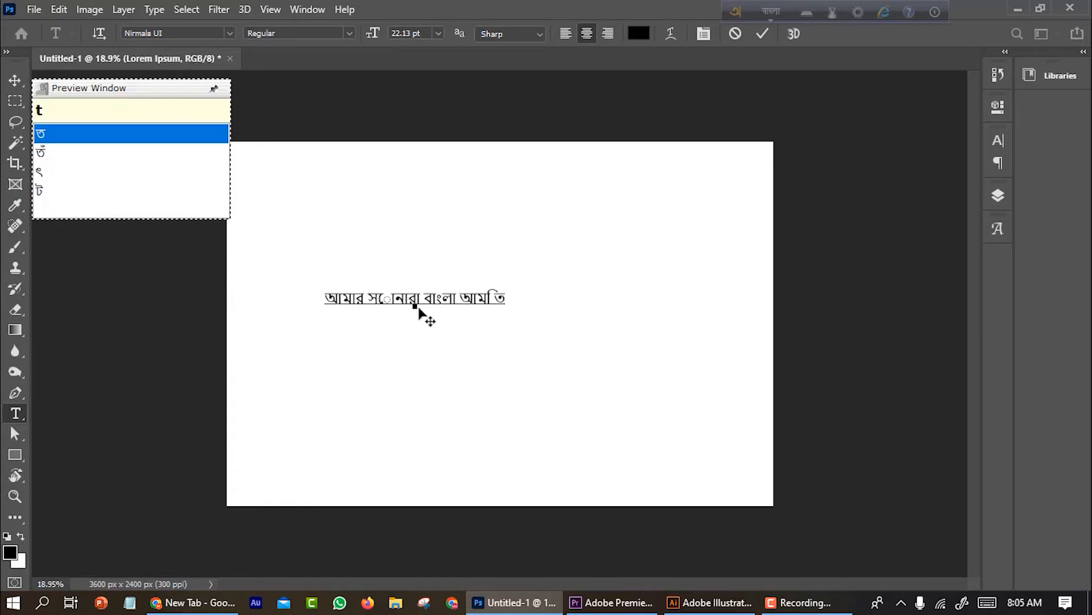
type("akbasi")
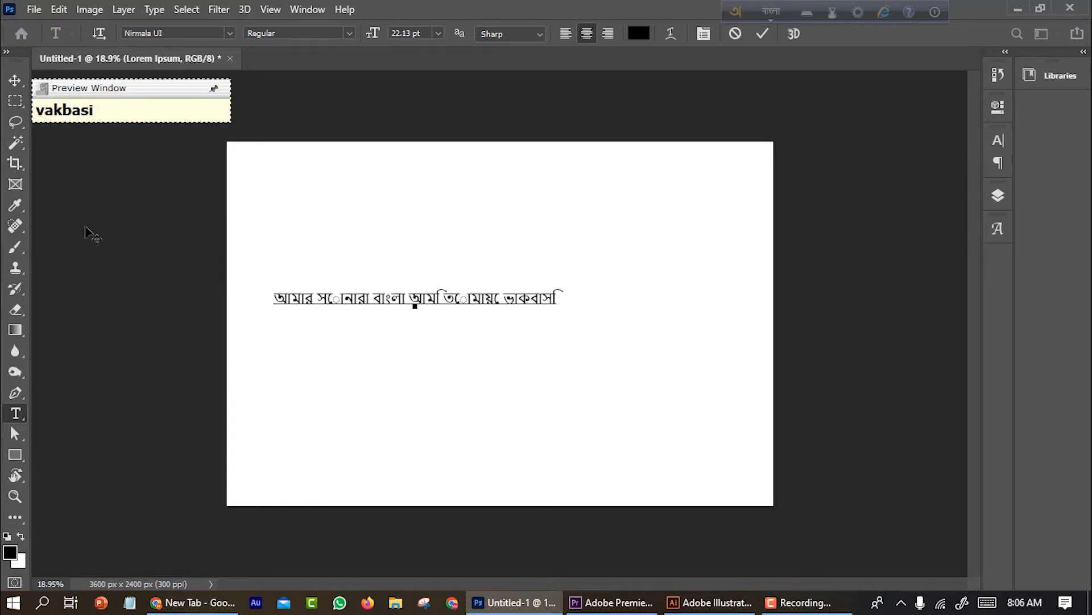
Move the Bangla text line to the centre of the canvas
left_click(15, 80)
left_click_drag(419, 303, 497, 326)
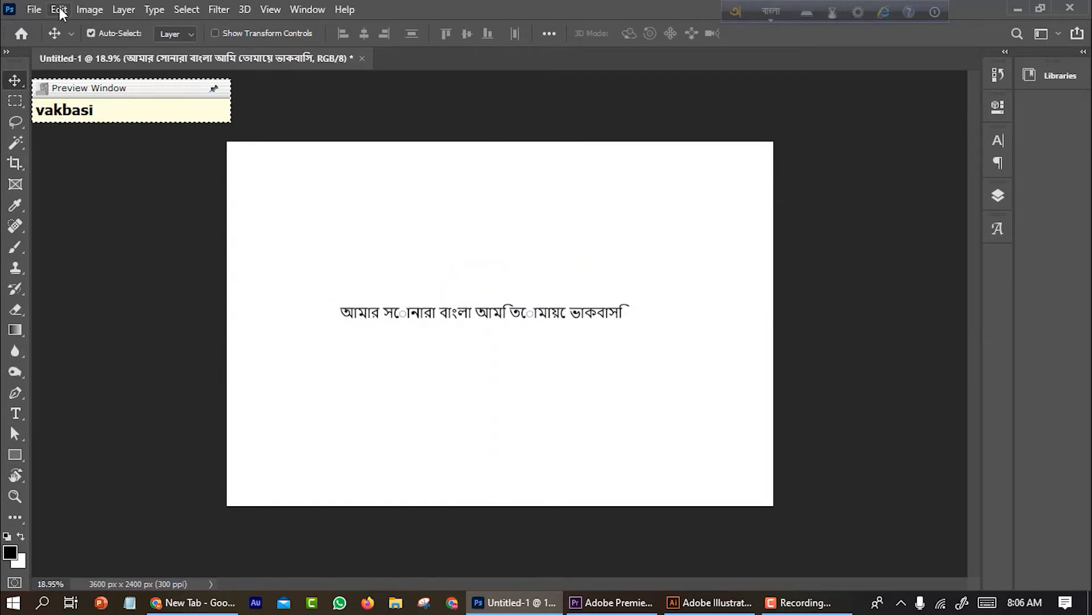
Set the Type preferences text engine to World-Ready Layout
left_click(61, 11)
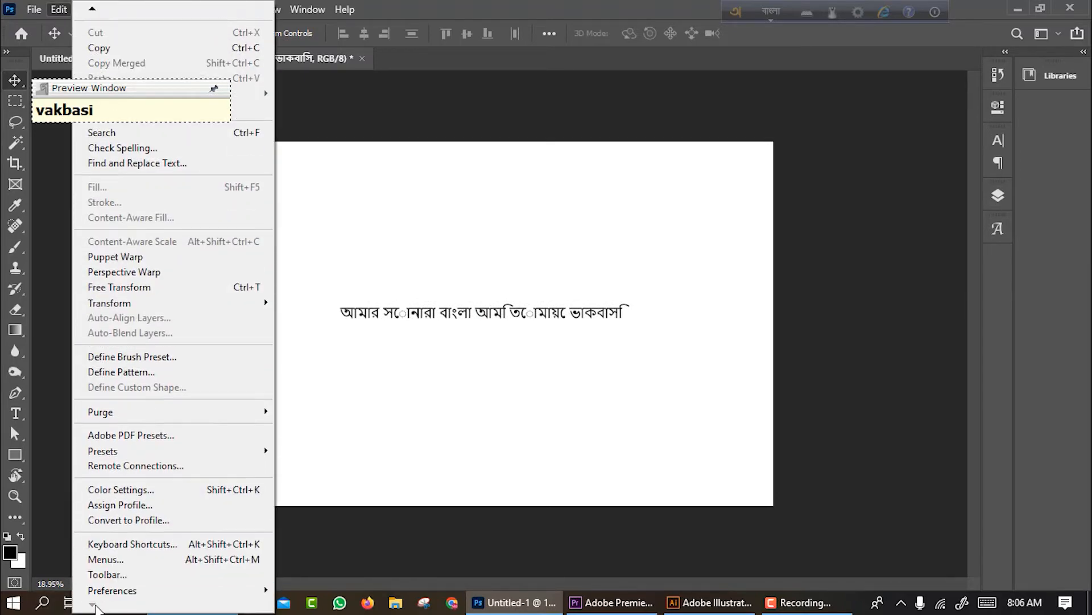
mouse_move(111, 595)
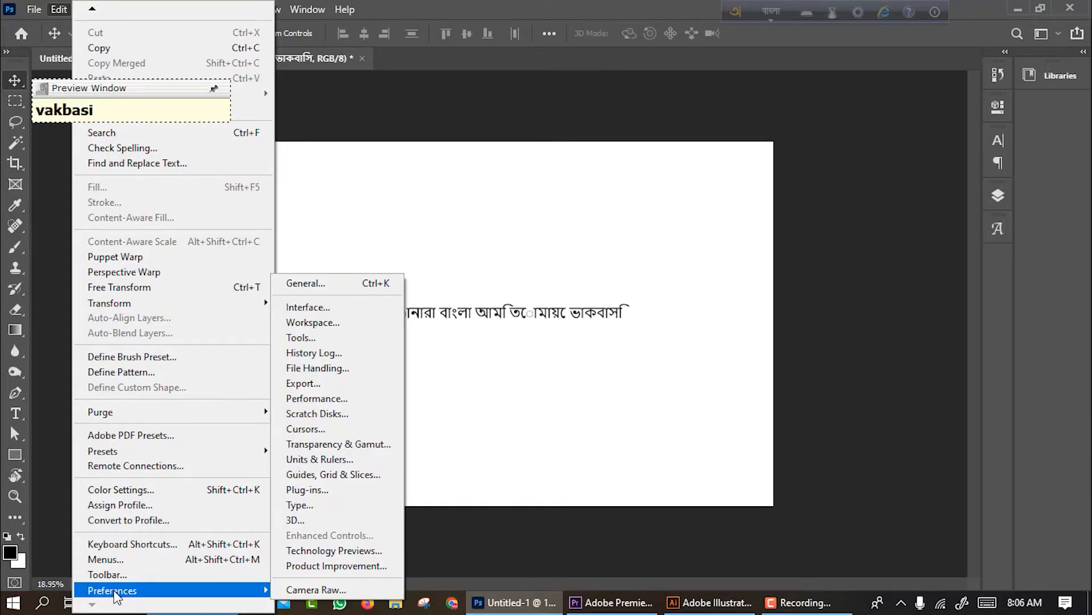
left_click(297, 507)
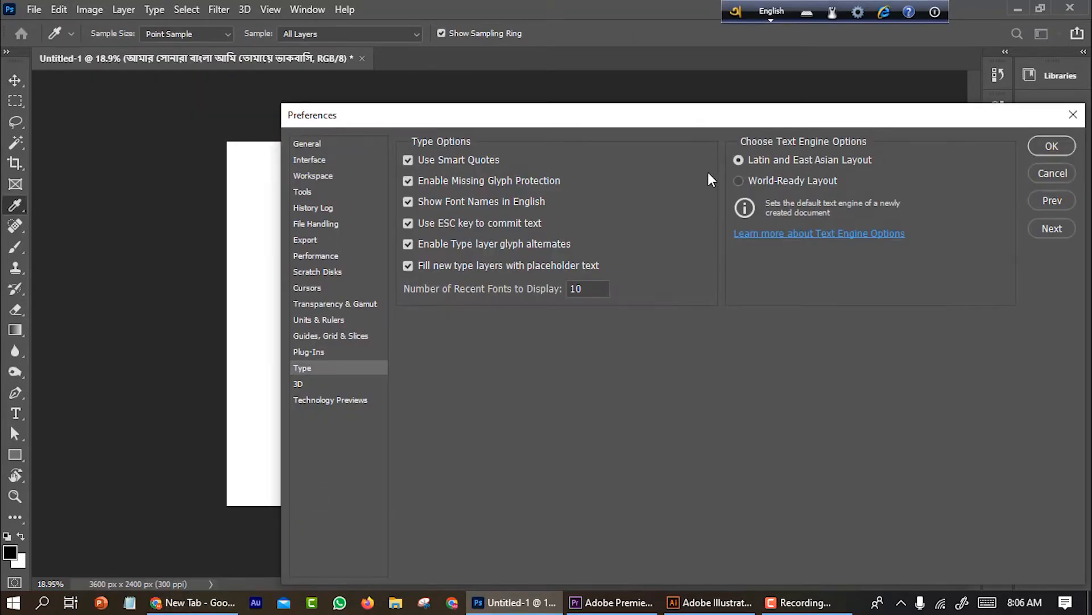
left_click_drag(669, 118, 546, 112)
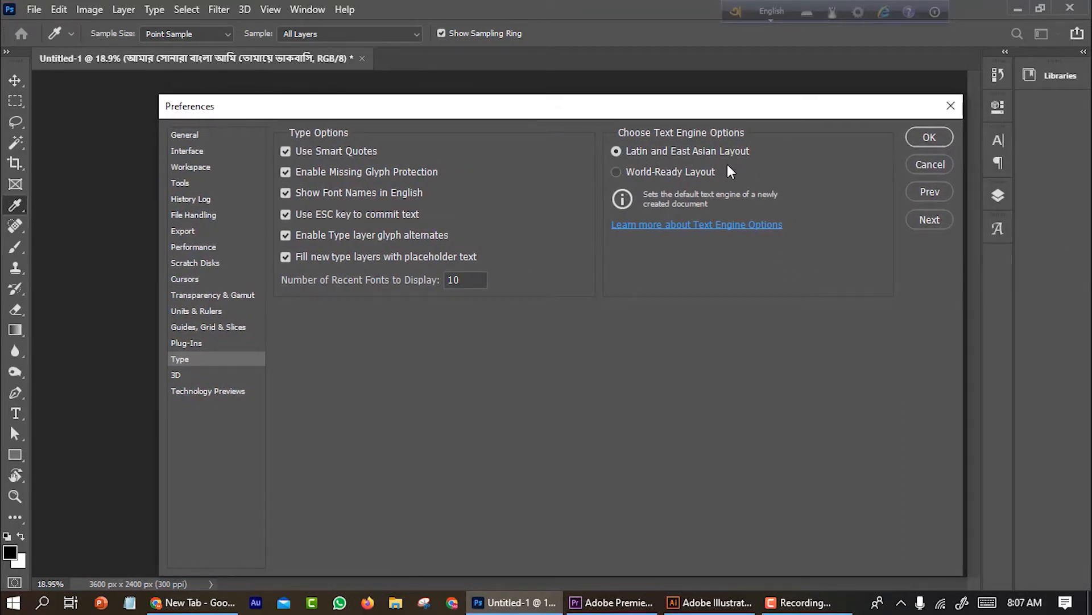
left_click(615, 173)
left_click(923, 139)
Close the document without saving and create a new 12 x 8 inch, 300 ppi document
left_click(362, 58)
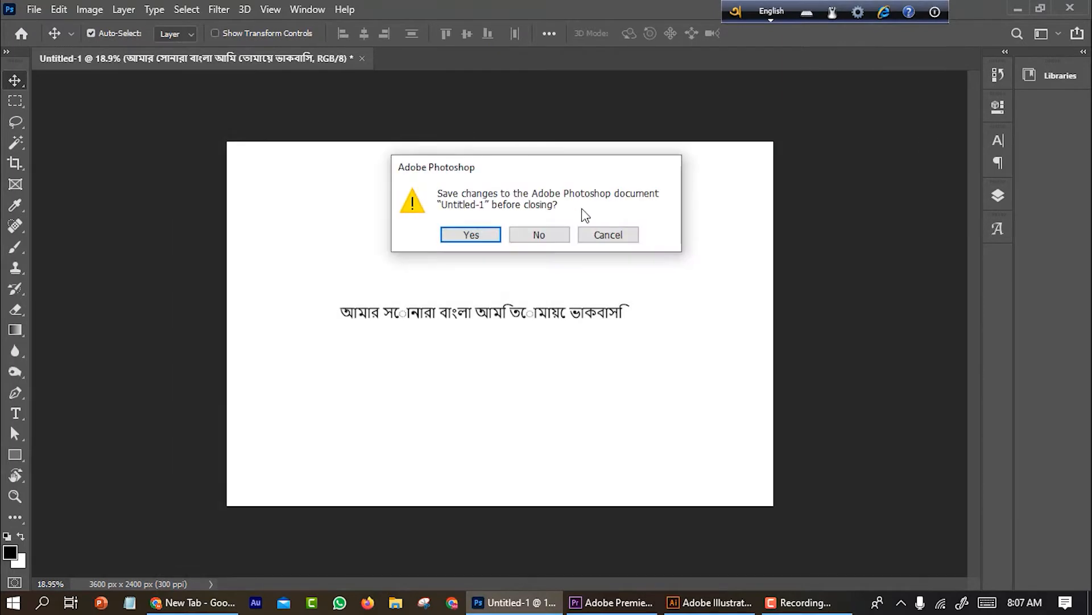
left_click(546, 237)
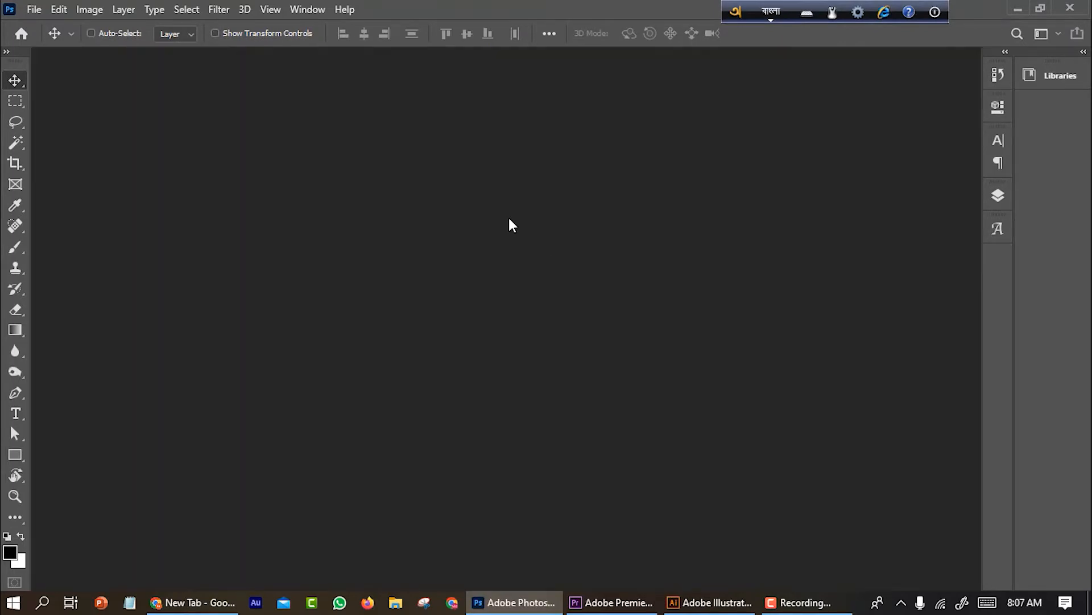
key("ctrl+n")
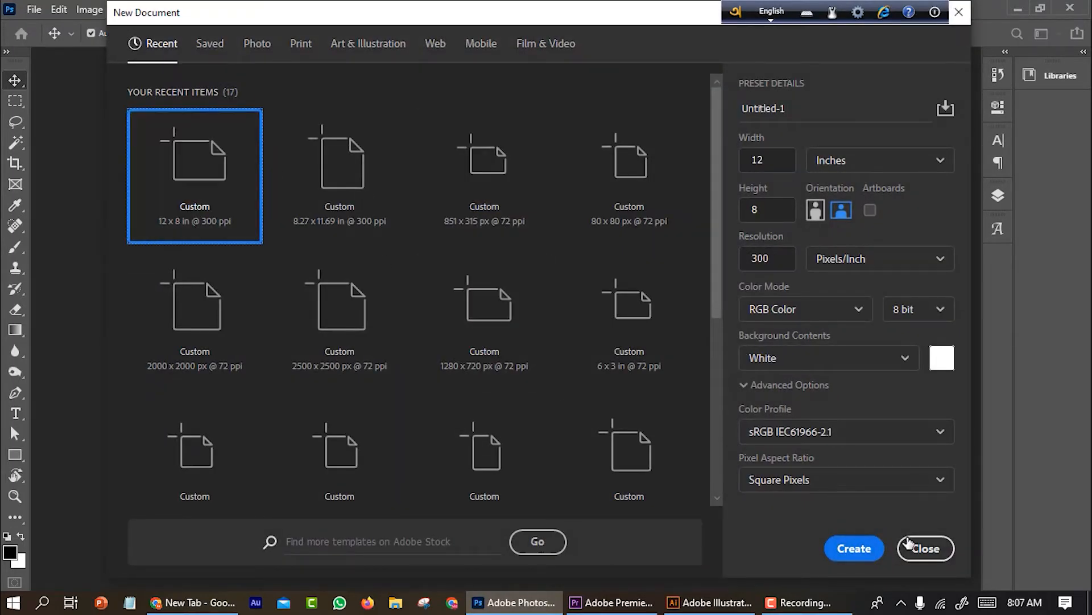
left_click(855, 548)
scroll(588, 327, "down", 2)
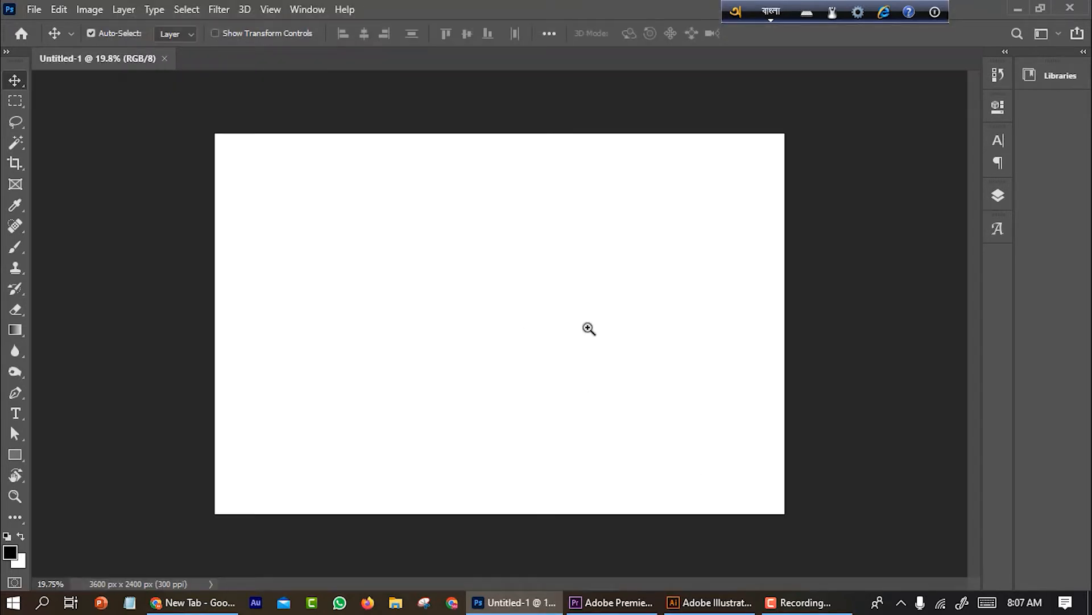
Pick the Type tool, set the font to Kalpana Unicode and close the Glyphs panel
left_click(23, 417)
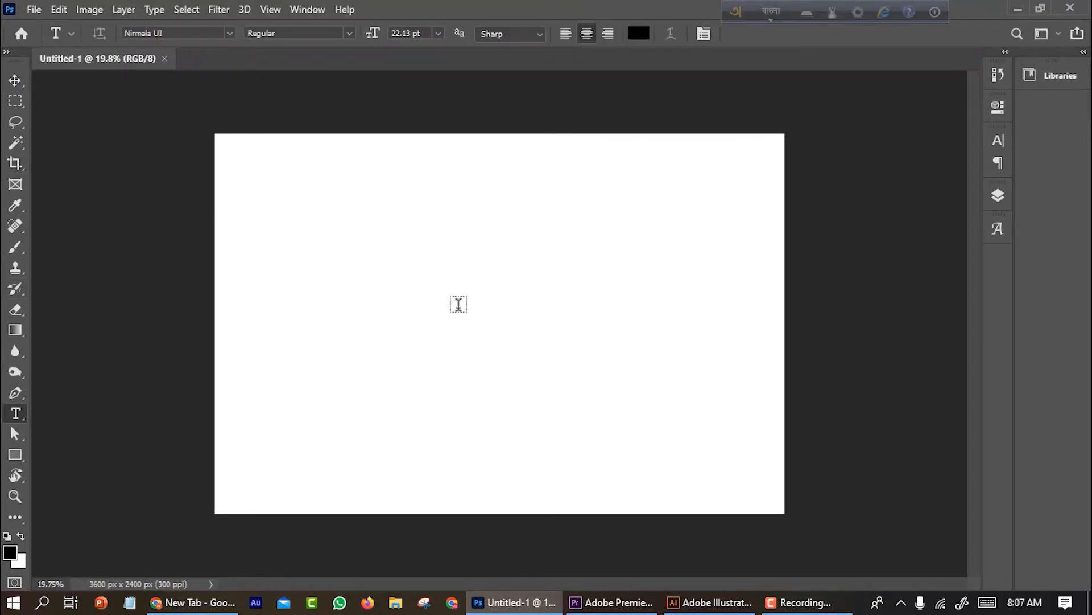
left_click(230, 33)
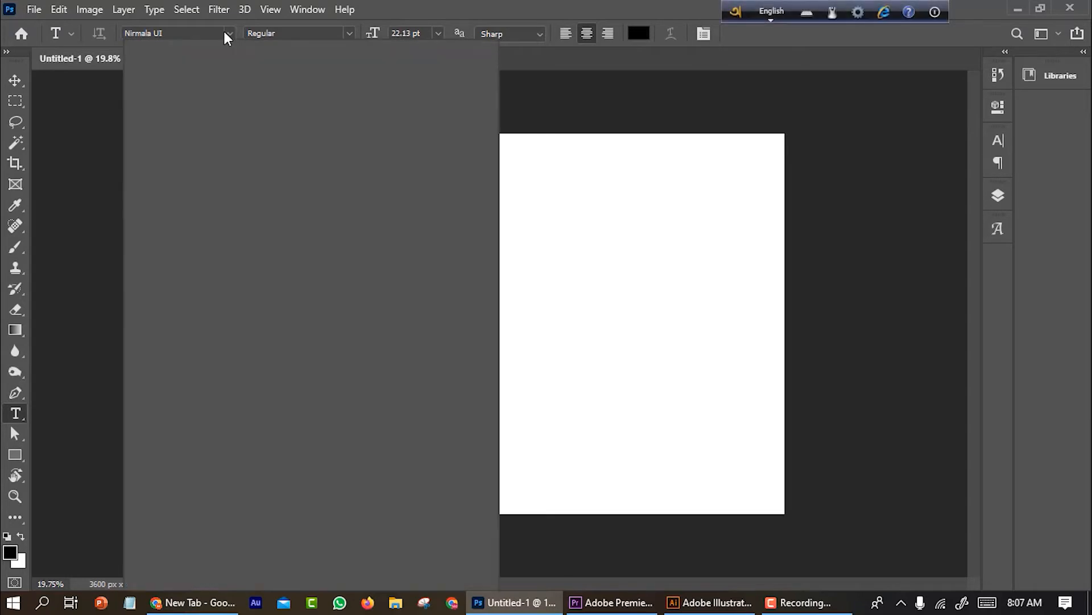
left_click(228, 32)
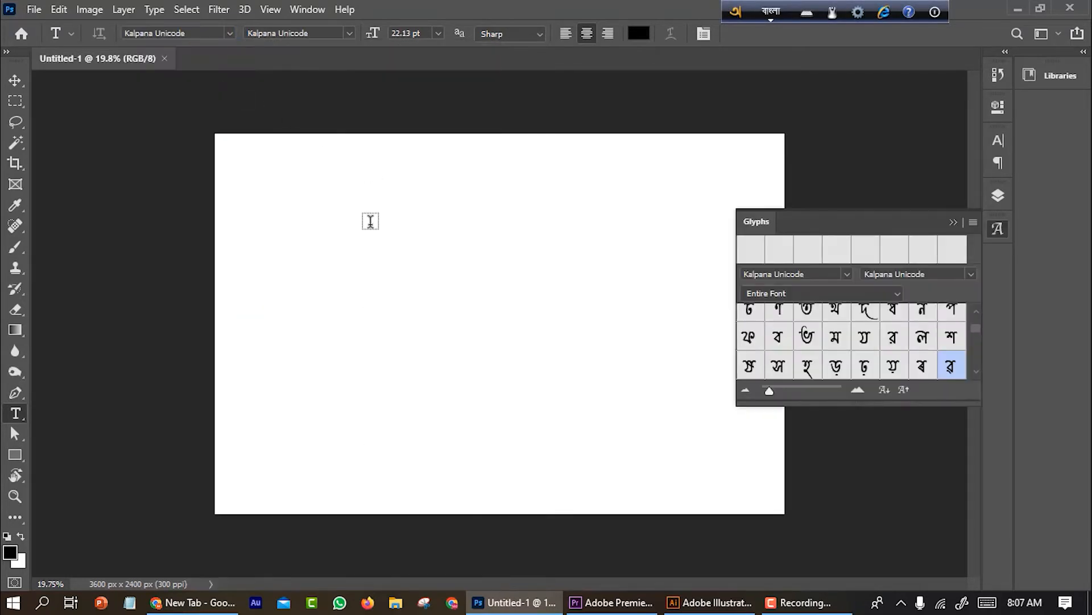
left_click(134, 36)
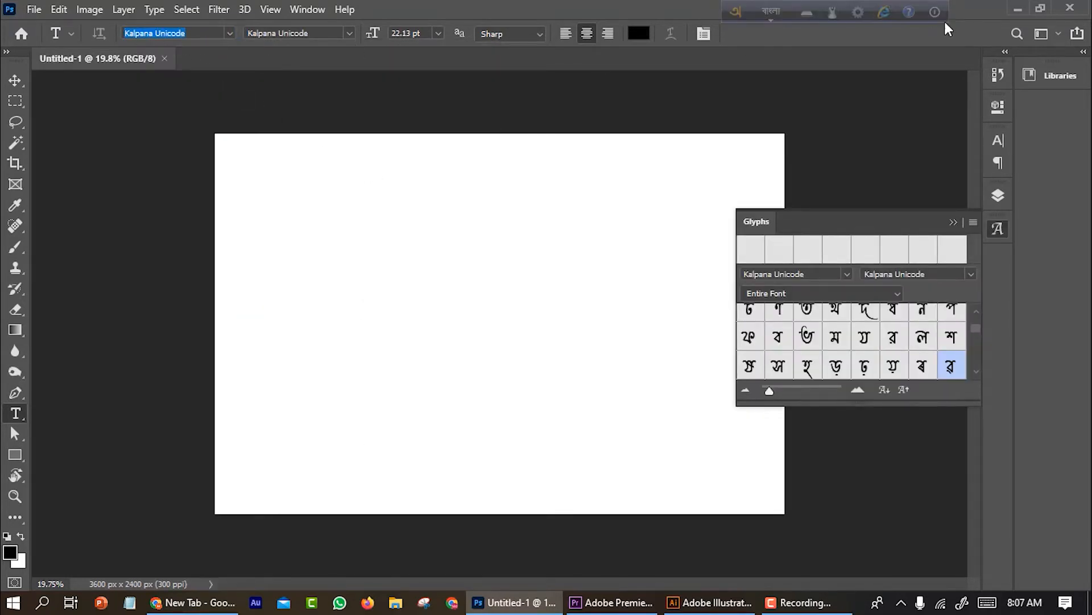
left_click(854, 14)
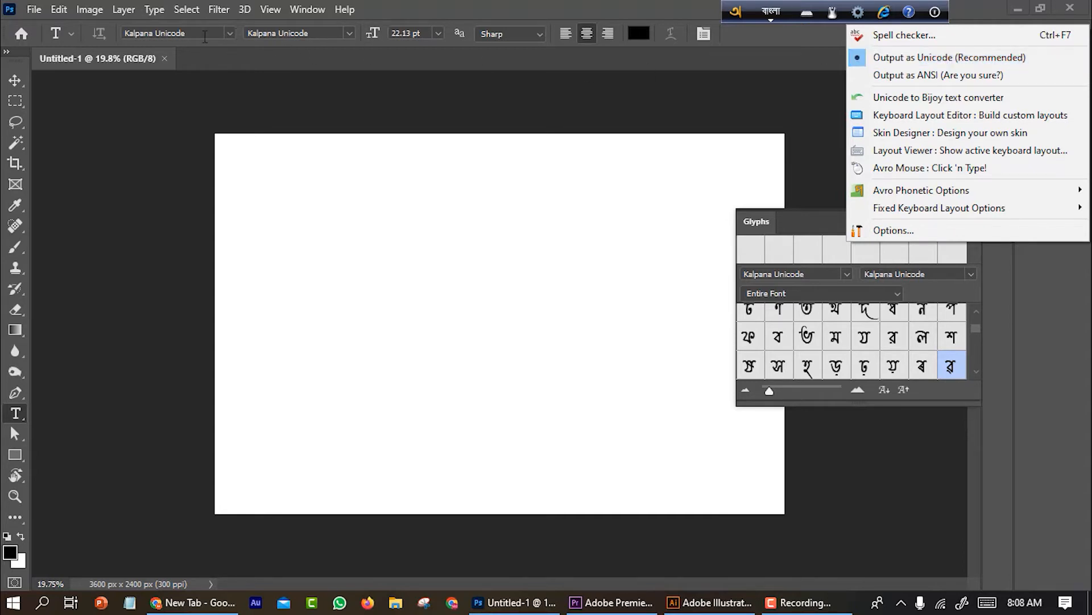
left_click(205, 34)
left_click(204, 34)
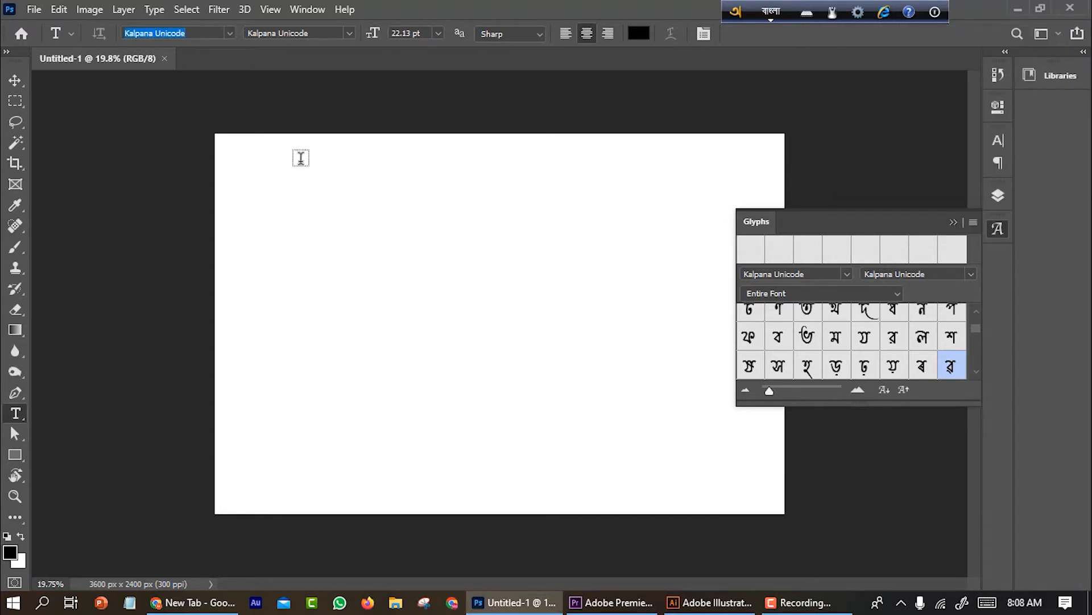
left_click(998, 228)
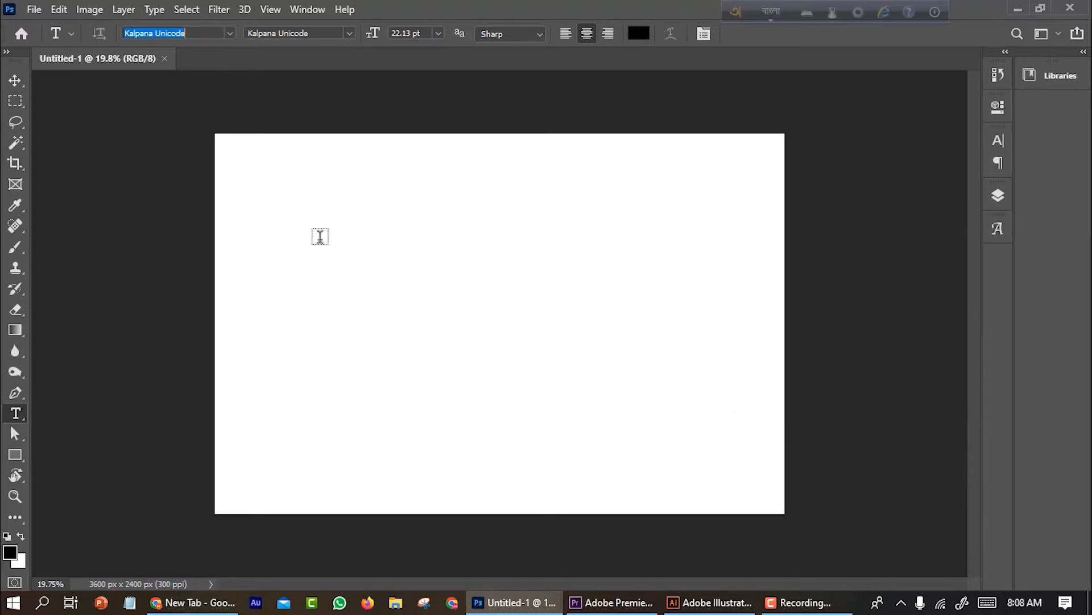
Type the phrase 'আমার সোনার বাংলা আমি তোমায় ভালবাসি' phonetically in Bangla on the canvas
left_click(426, 324)
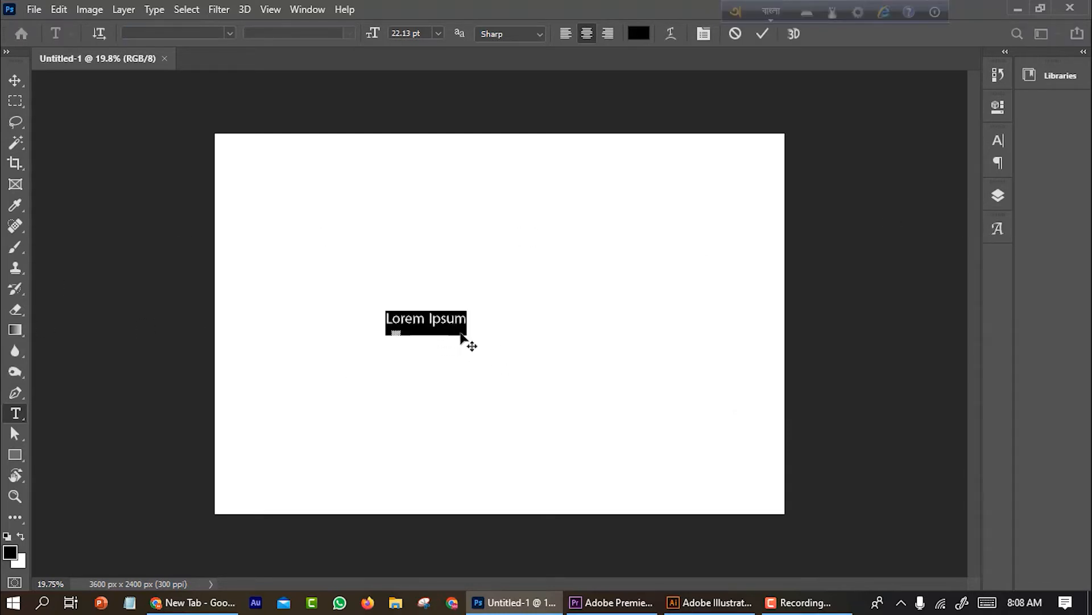
type("amar sonar ")
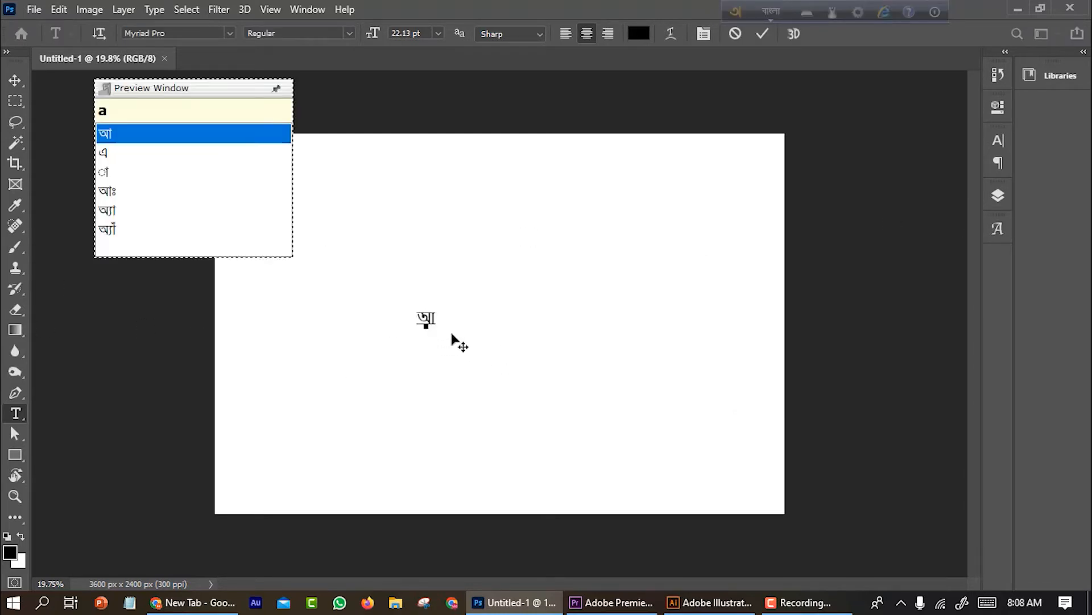
type("bangla ami tOmay")
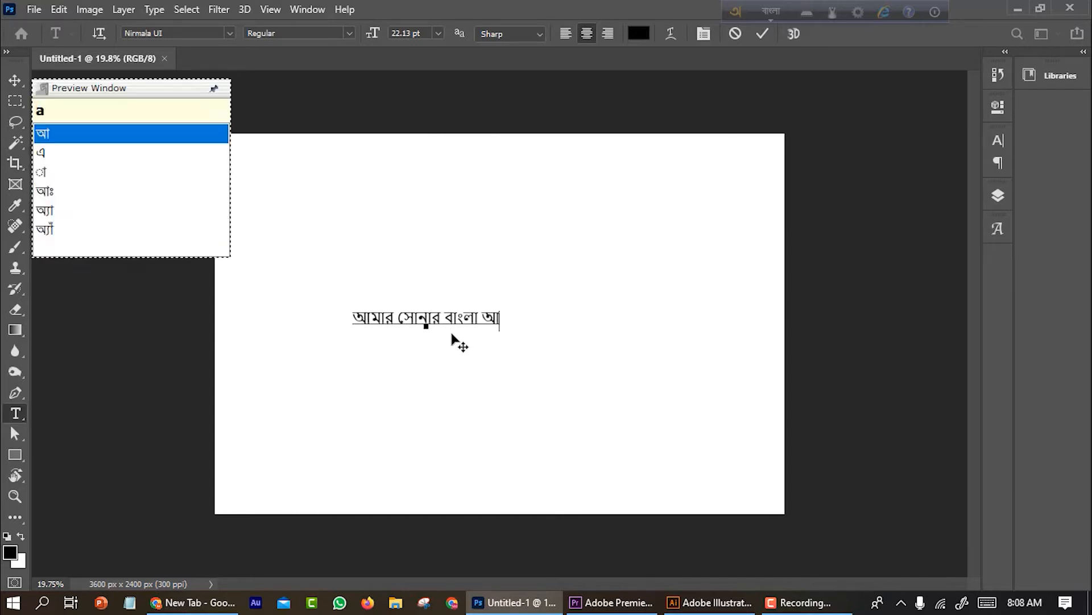
type("valv")
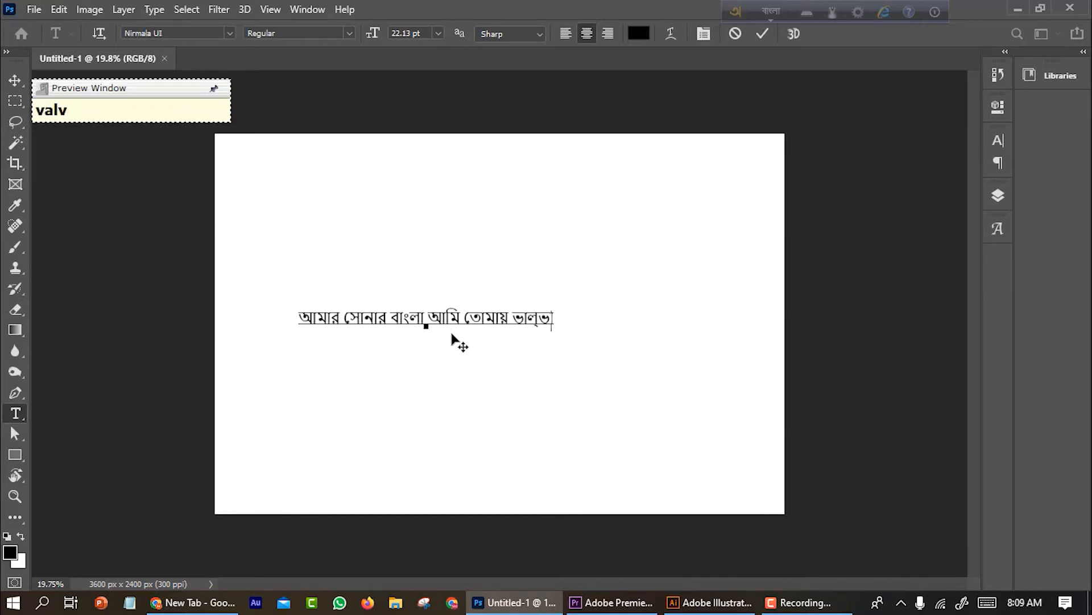
key("BackSpace")
key("BackSpace")
type("l")
key("BackSpace")
type("basi")
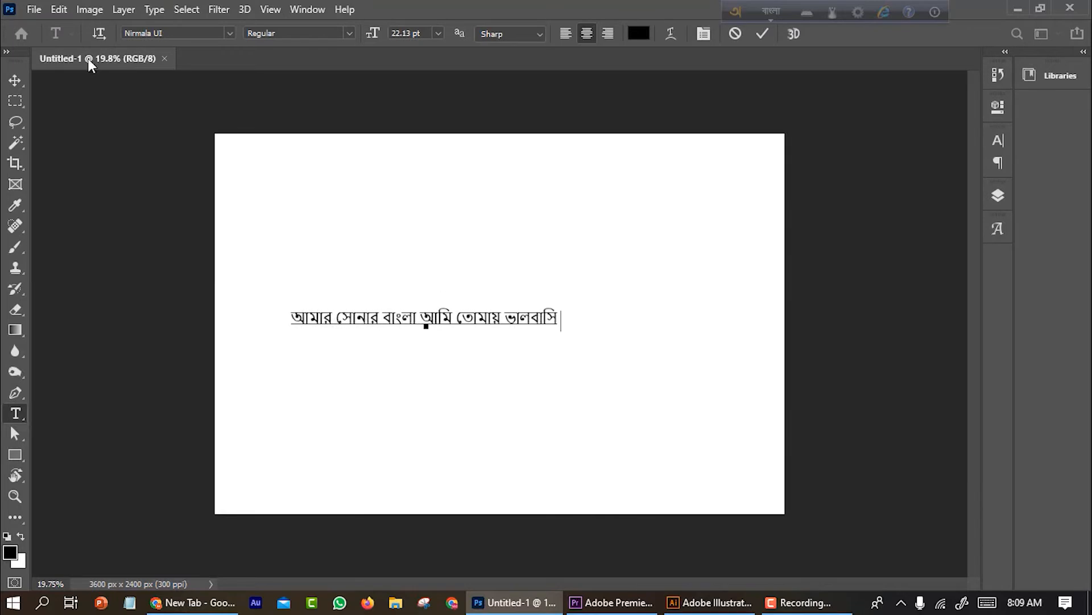
Reposition the Bangla text line with the Move tool and Free Transform
left_click(15, 80)
left_click_drag(461, 319, 529, 333)
key("ctrl+t")
left_click(16, 81)
left_click(390, 188)
left_click(832, 12)
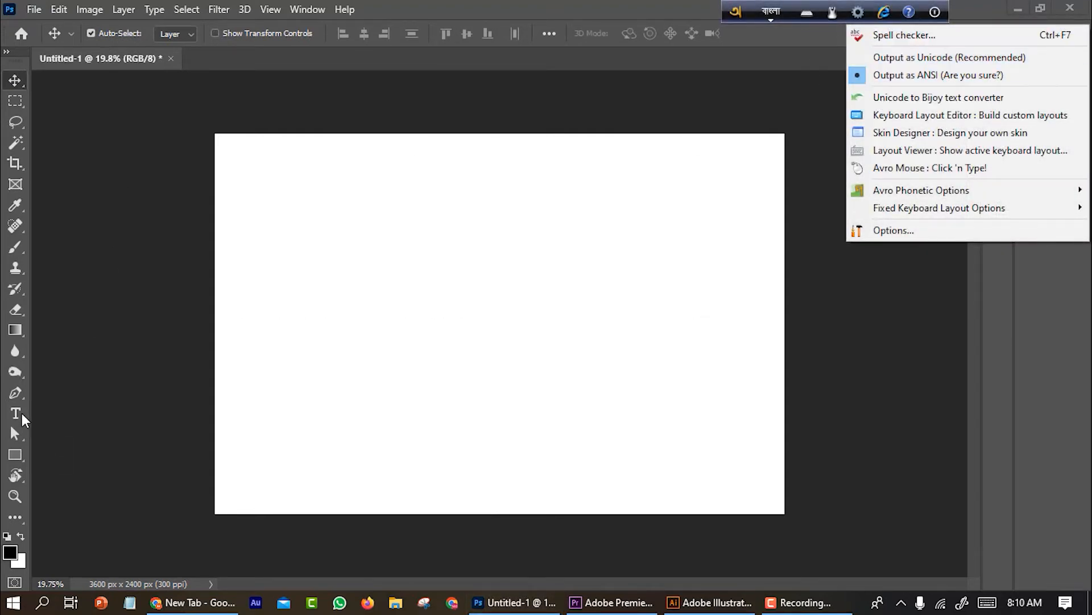
With the Type tool, switch the keyboard to English and set the font to Kalpurush ANSI
left_click(21, 413)
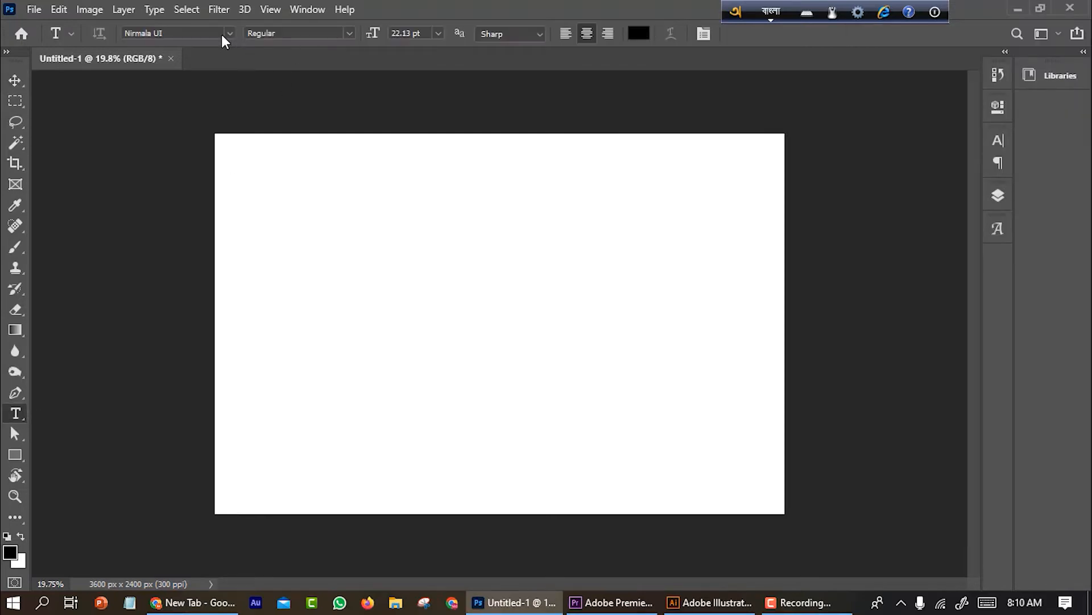
left_click(221, 34)
key("BackSpace")
key("F12")
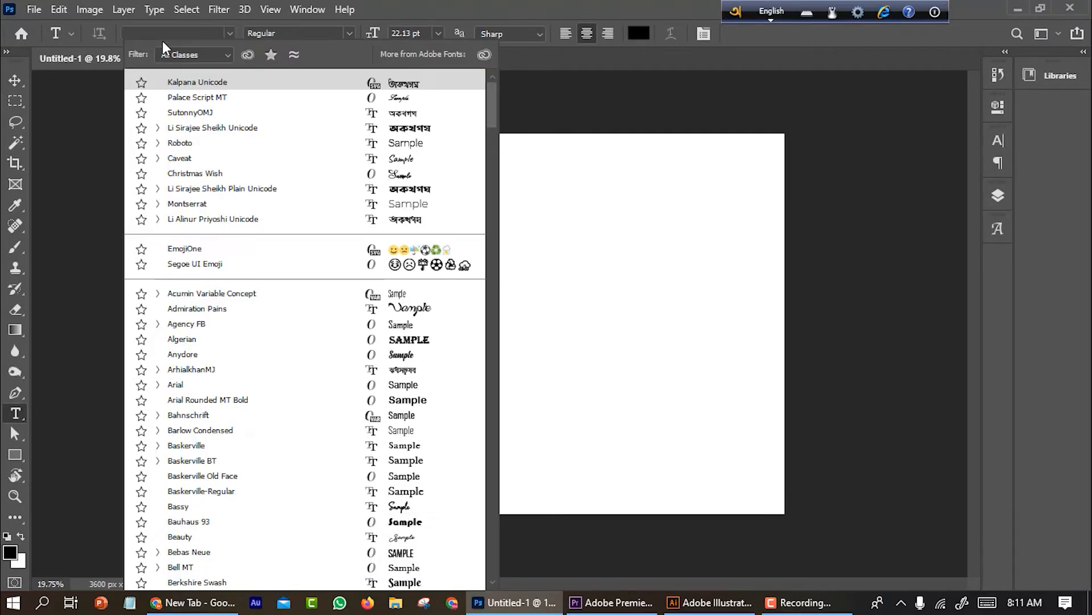
type("kal")
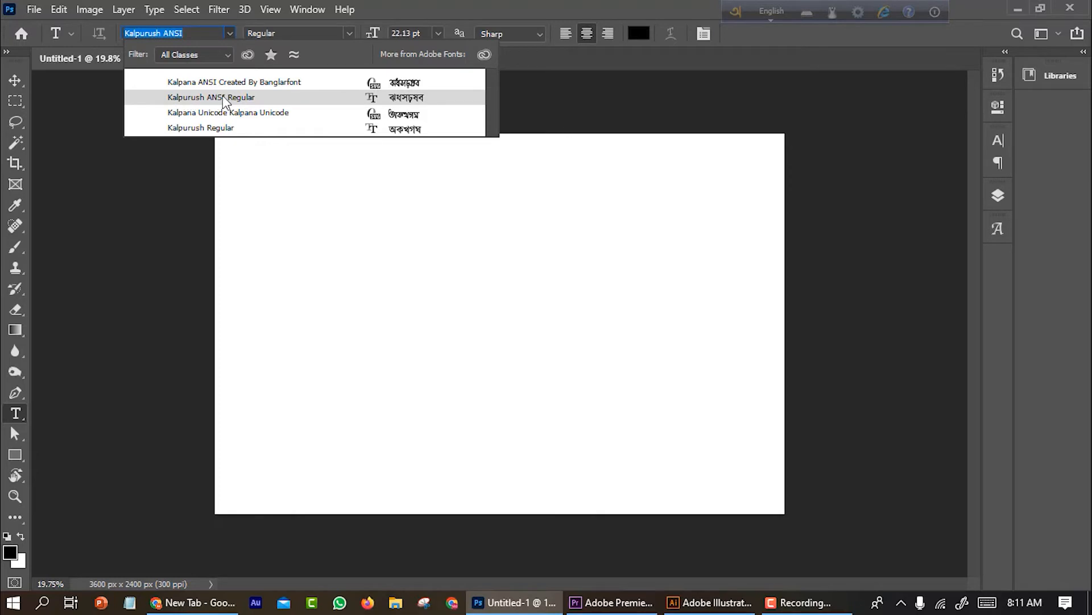
left_click(237, 103)
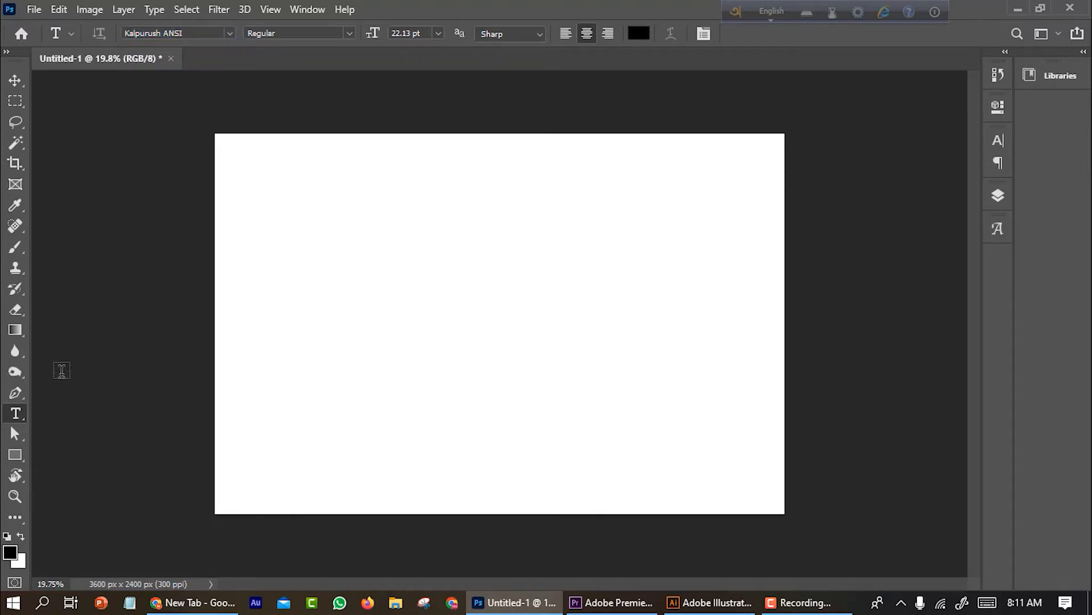
Start a text line at the canvas centre, switch to Bangla and type 'amar sonar bangla' phonetically
left_click(430, 311)
key("F12")
type("amar sonar ")
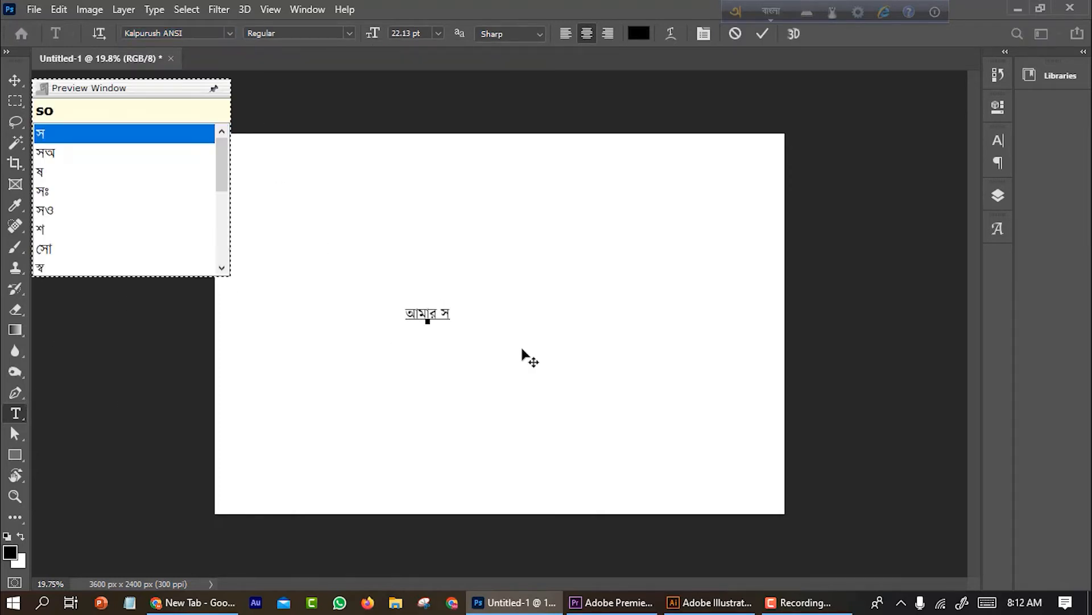
type("bangla")
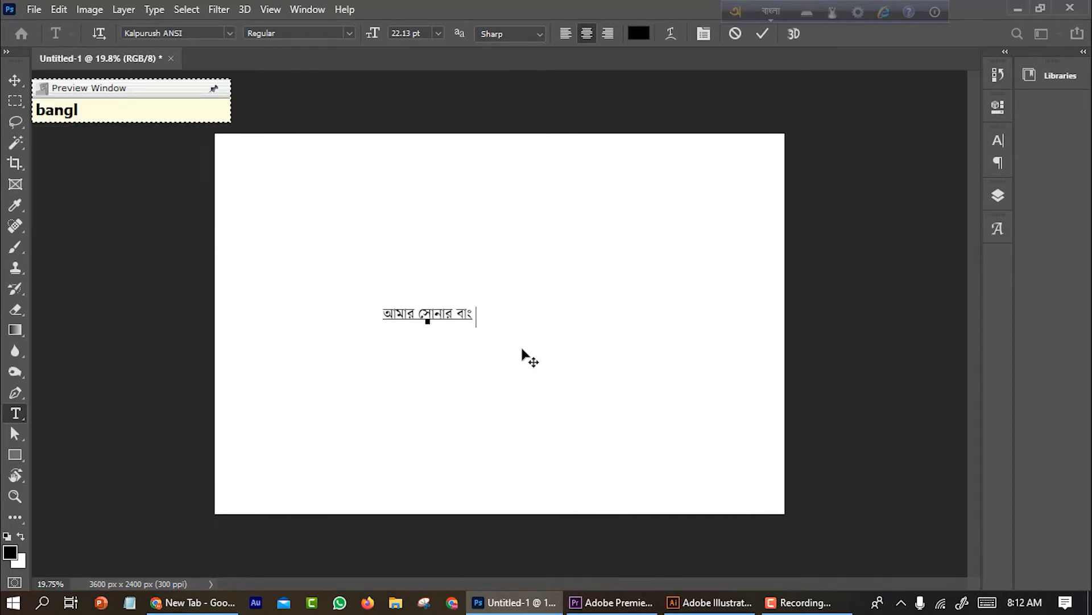
Enlarge the Bangla text with Free Transform and reposition it on the canvas
key("ctrl+t")
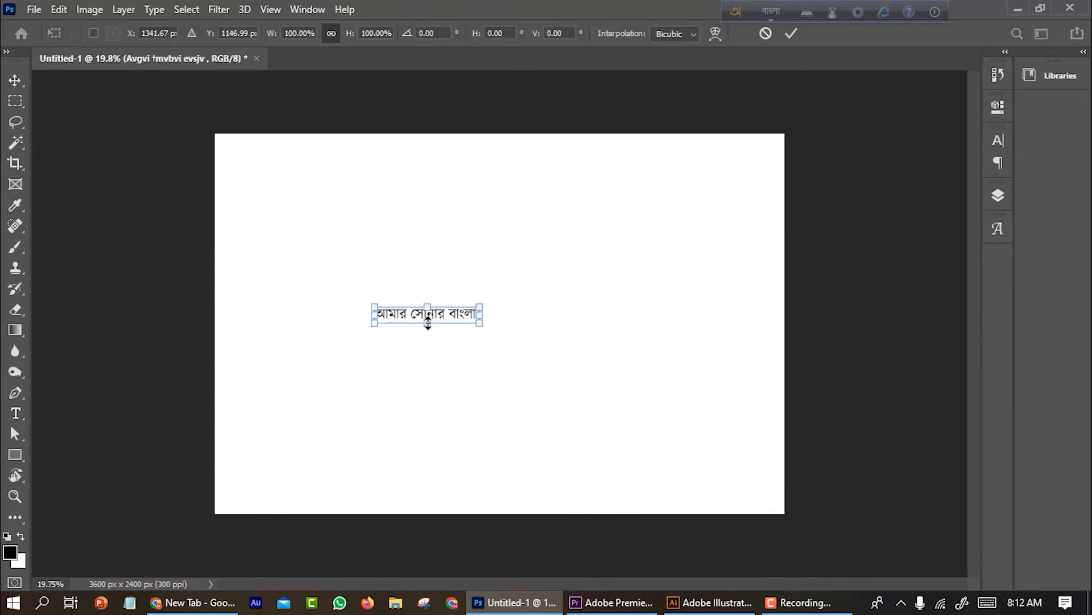
left_click_drag(428, 323, 480, 330)
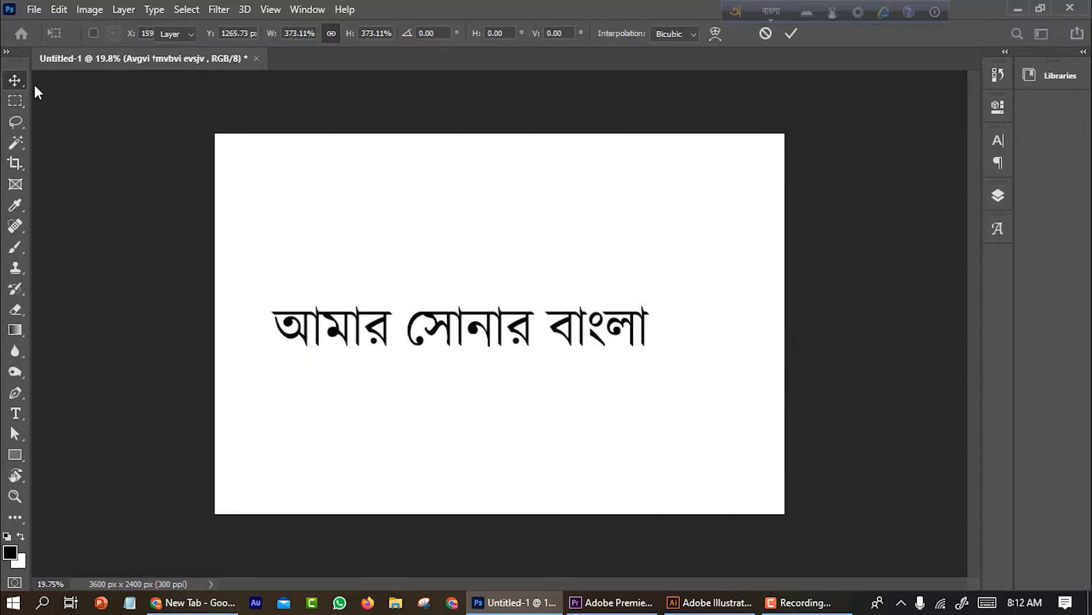
key("Return")
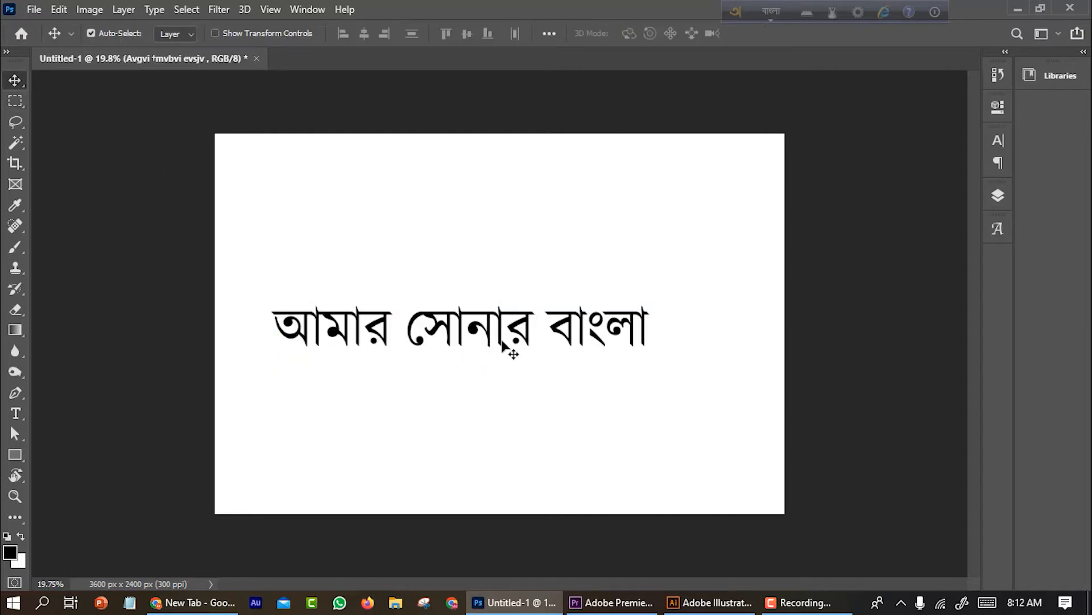
scroll(605, 303, "down", 3)
left_click_drag(605, 302, 646, 313)
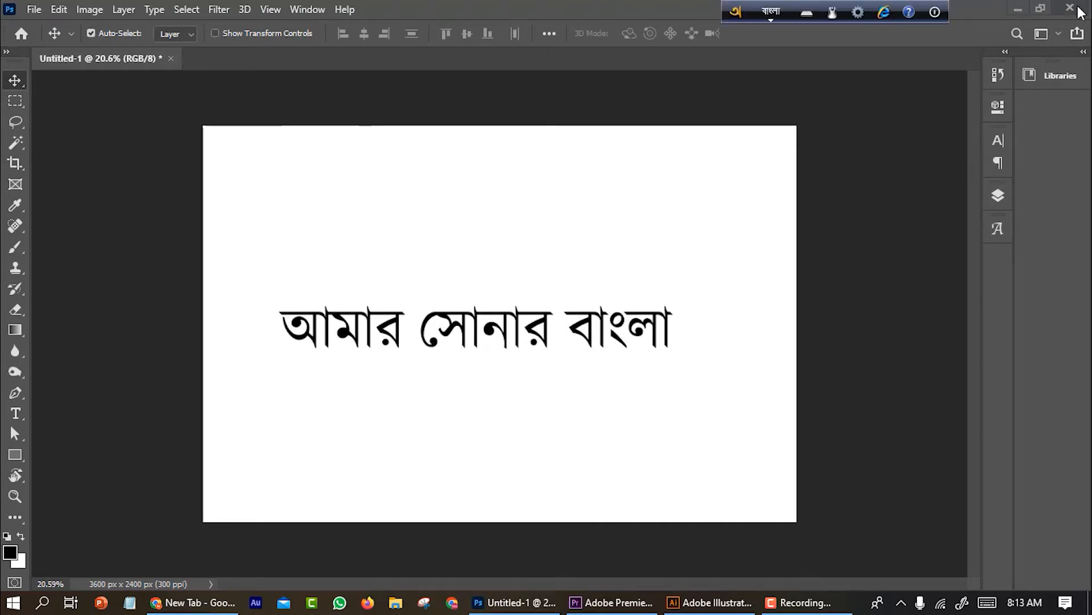
Quit Photoshop without saving the document and switch to Illustrator
left_click(1069, 8)
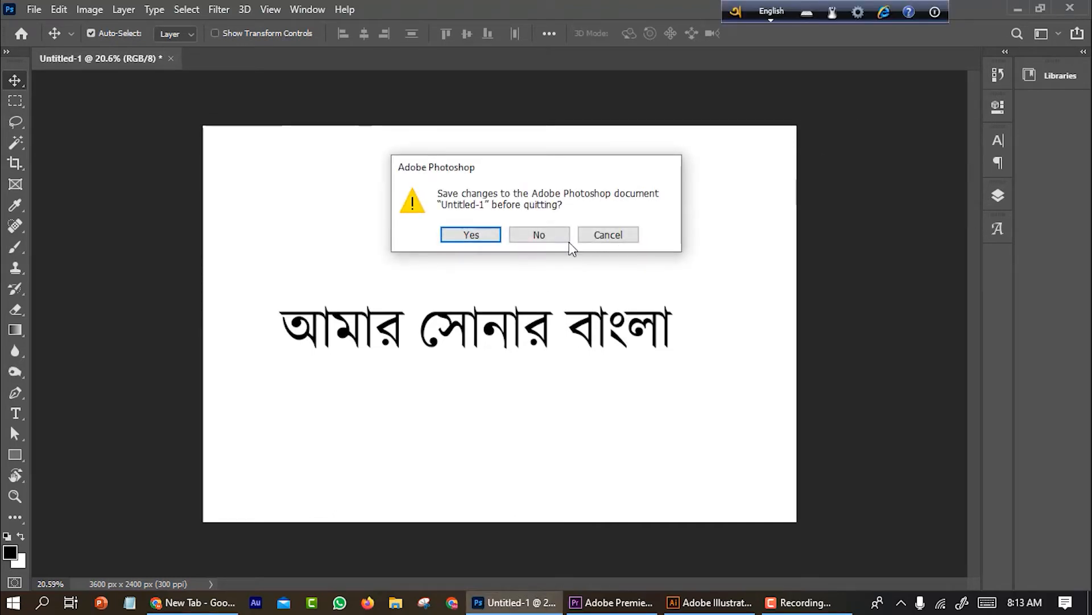
left_click(535, 237)
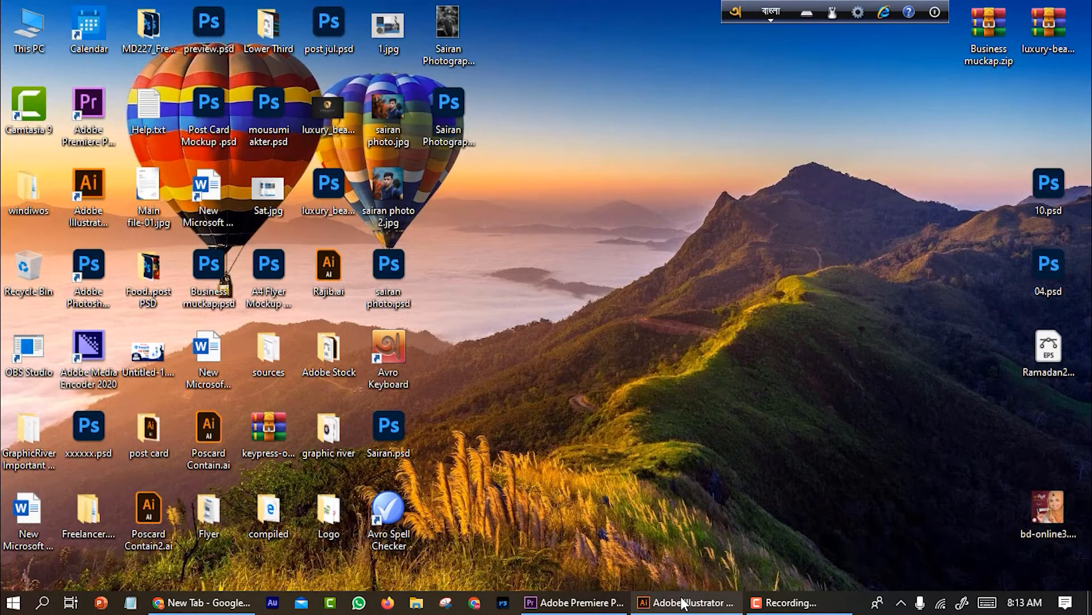
left_click(683, 602)
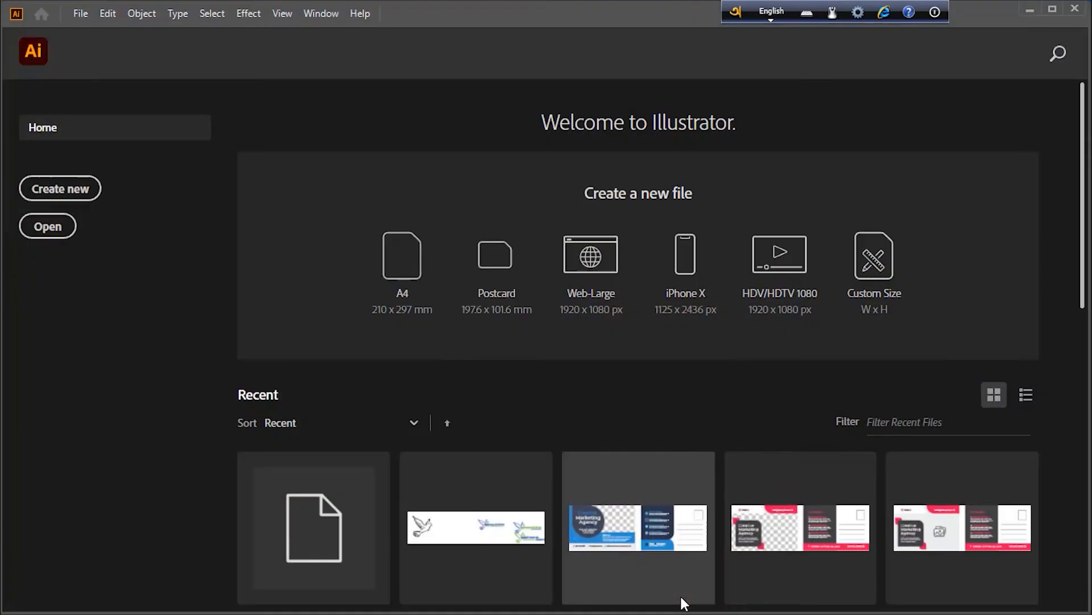
Create a new A4 document and collapse the Character panel
left_click(59, 187)
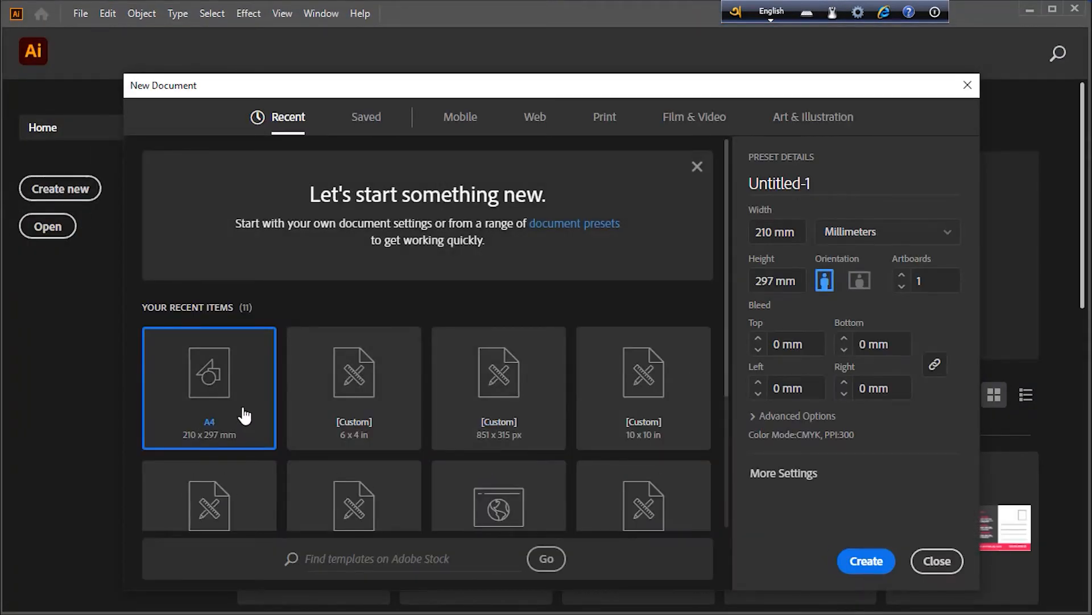
left_click(856, 562)
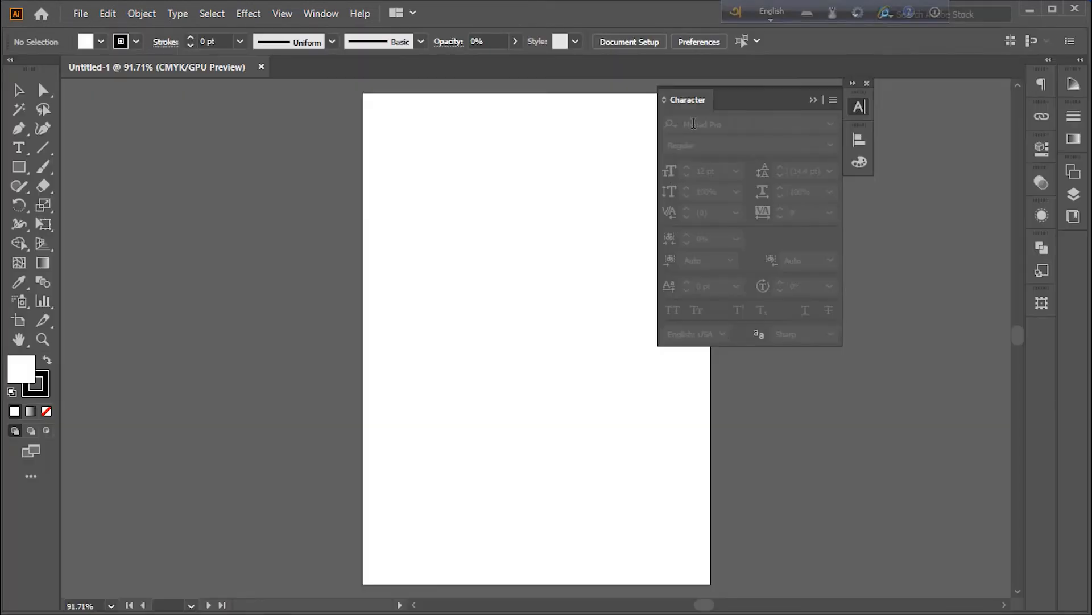
left_click(814, 101)
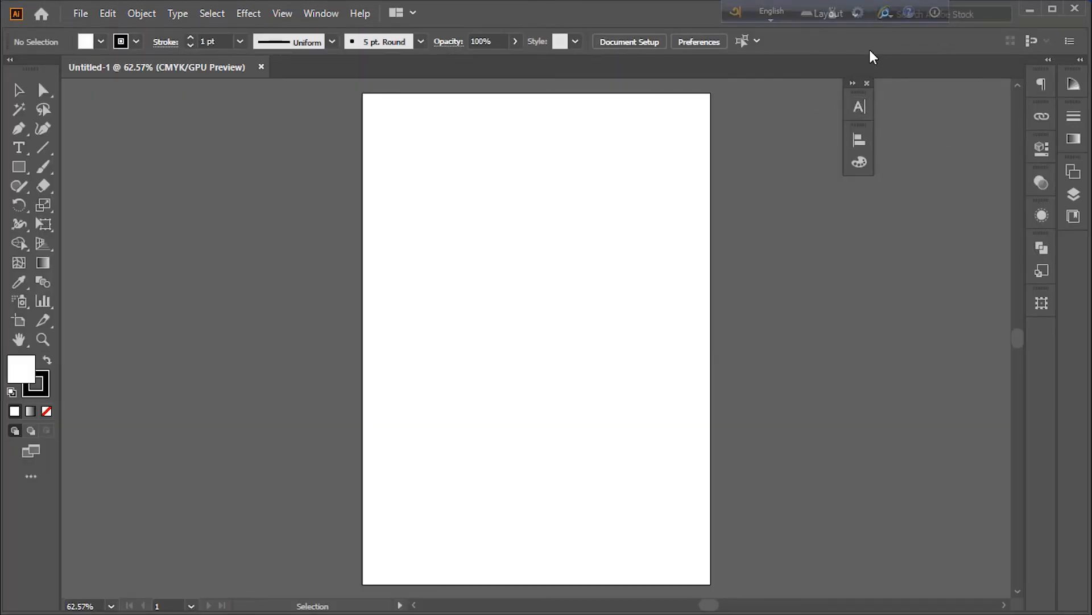
left_click(859, 17)
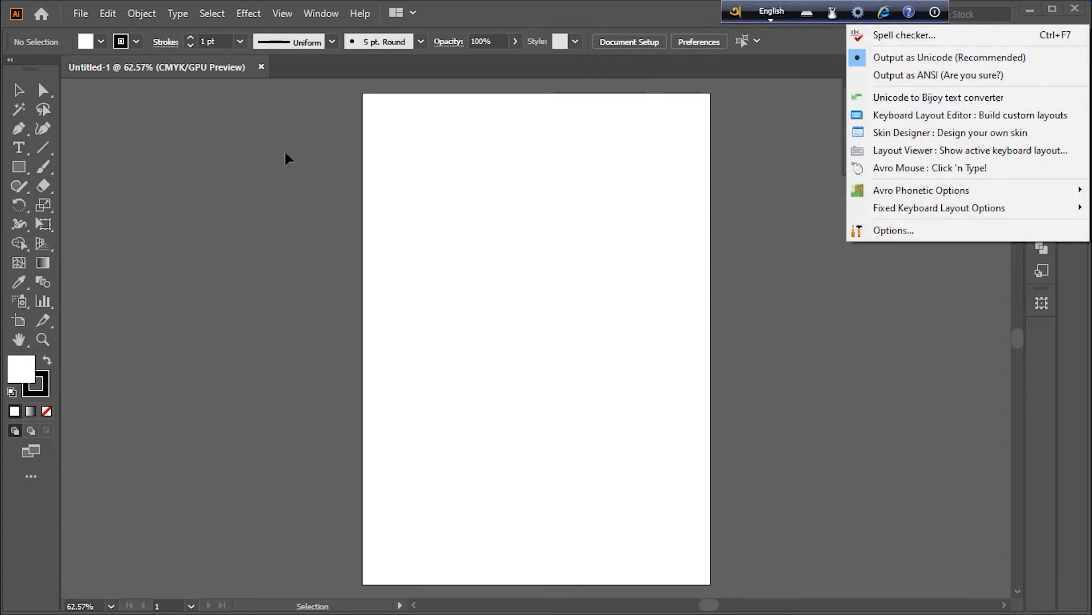
left_click(256, 162)
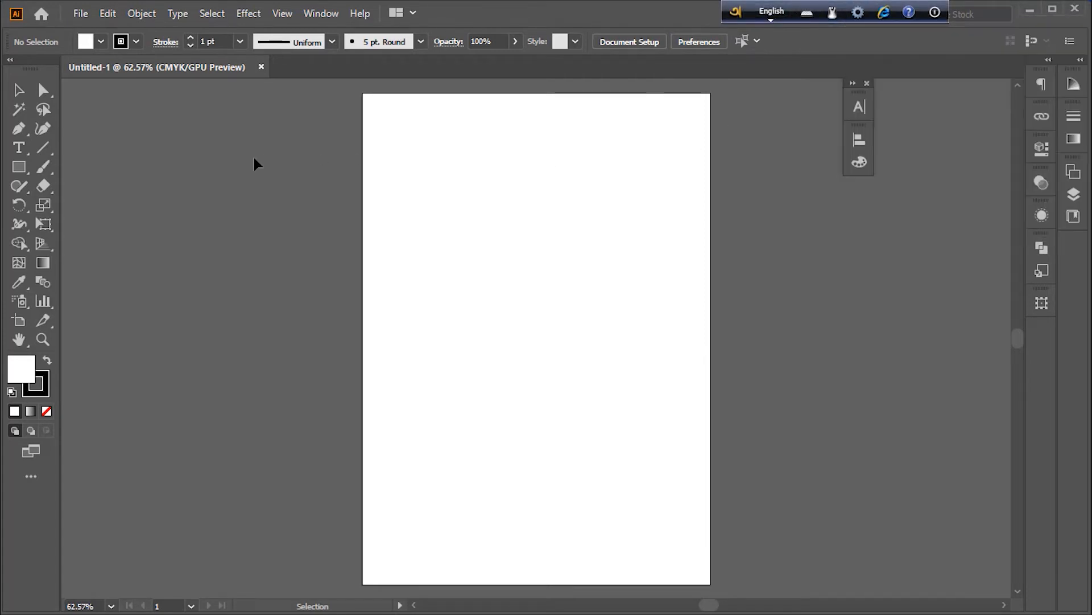
Place a placeholder point-type text with the Type tool near the middle of the artboard
left_click(18, 148)
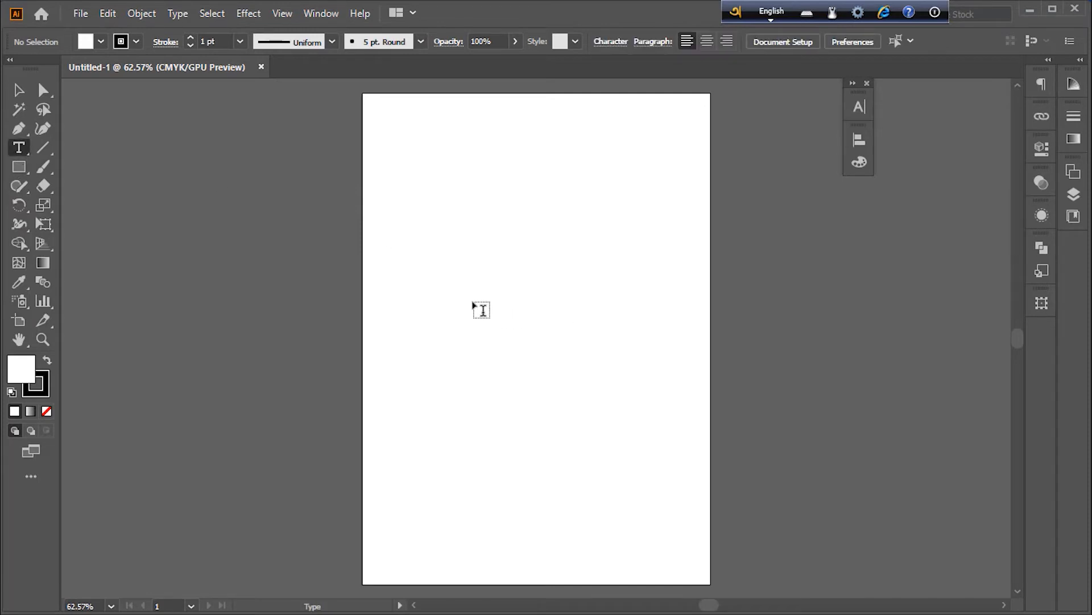
left_click(475, 301)
key("Escape")
left_click_drag(492, 305, 533, 361)
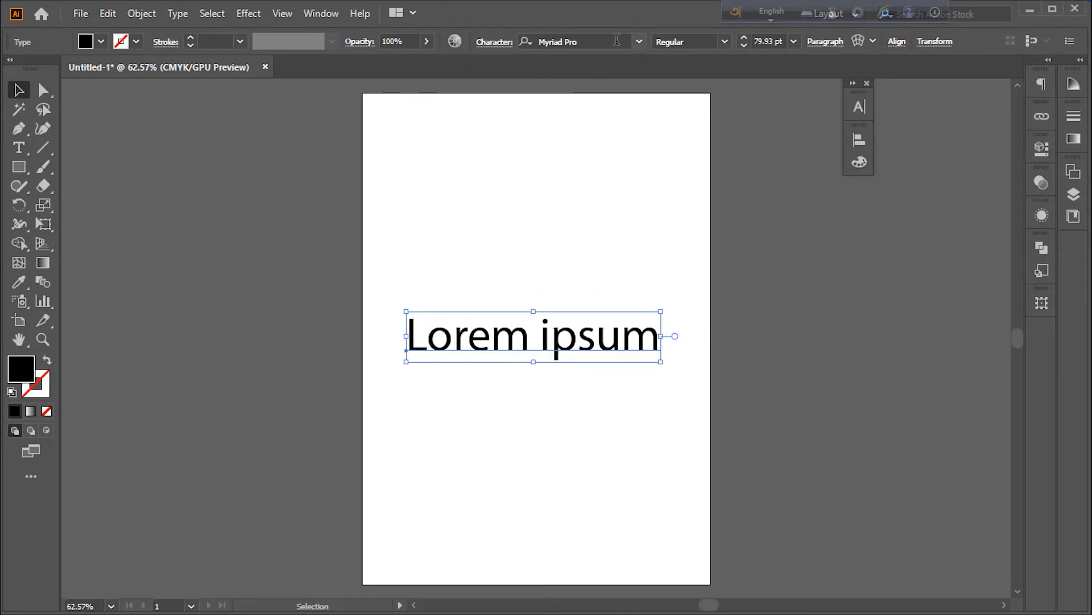
Search the fonts for 'kal' and apply Kalpana Unicode to the placeholder text
left_click(617, 39)
type("ka")
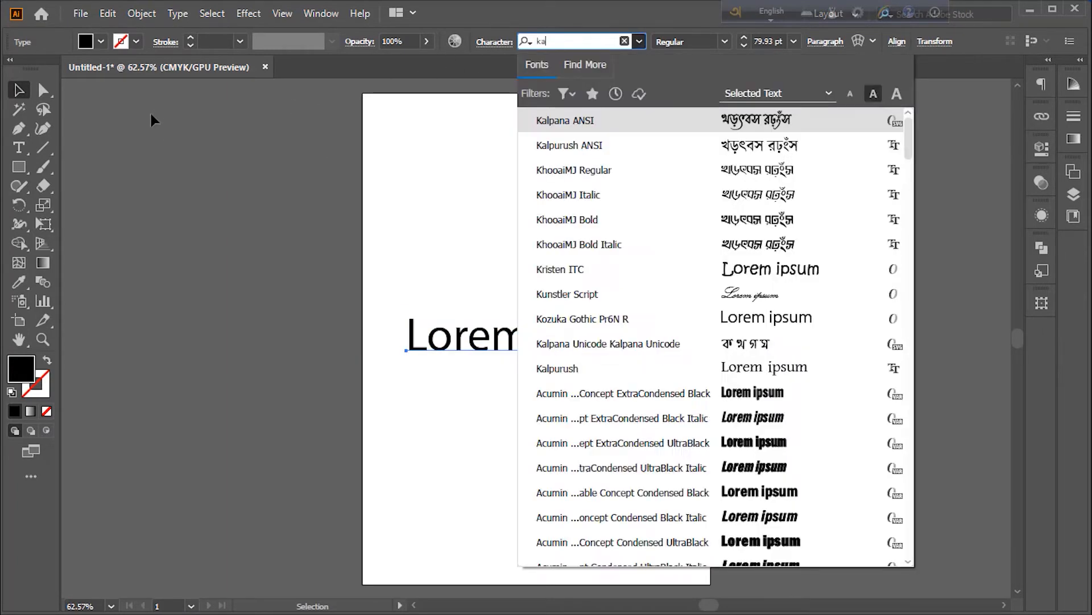
type("l")
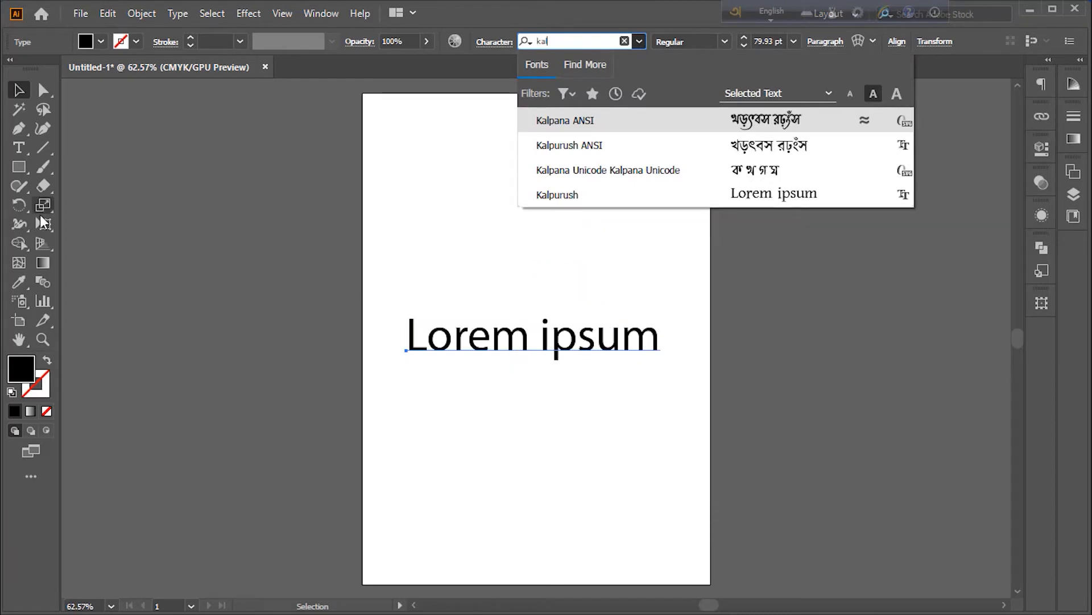
left_click(564, 171)
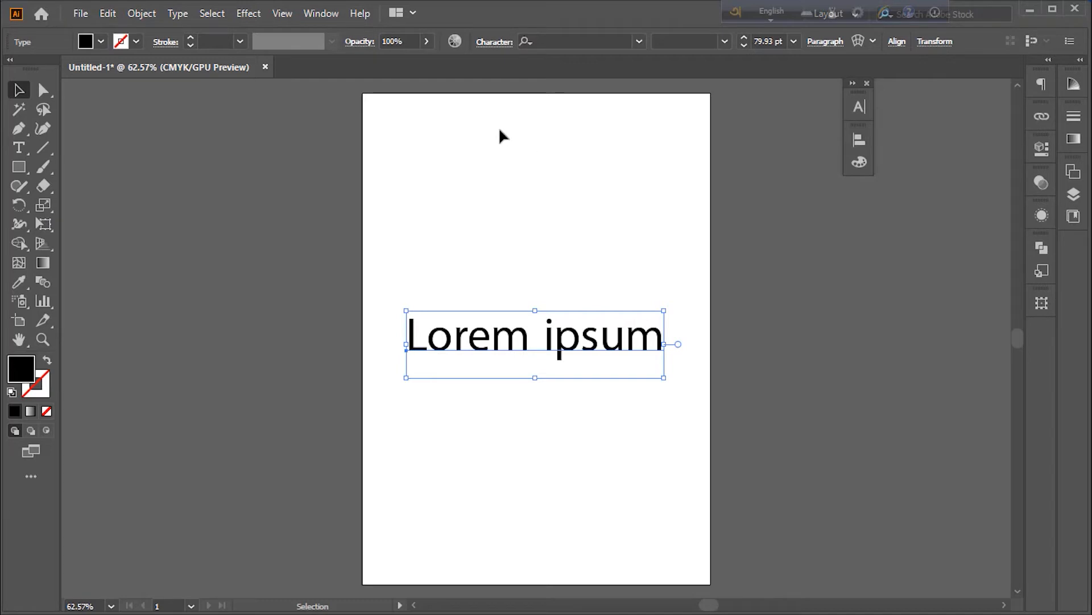
Replace the placeholder text with Bangla typed phonetically in Avro as 'amar sonar banglades'
left_click(19, 148)
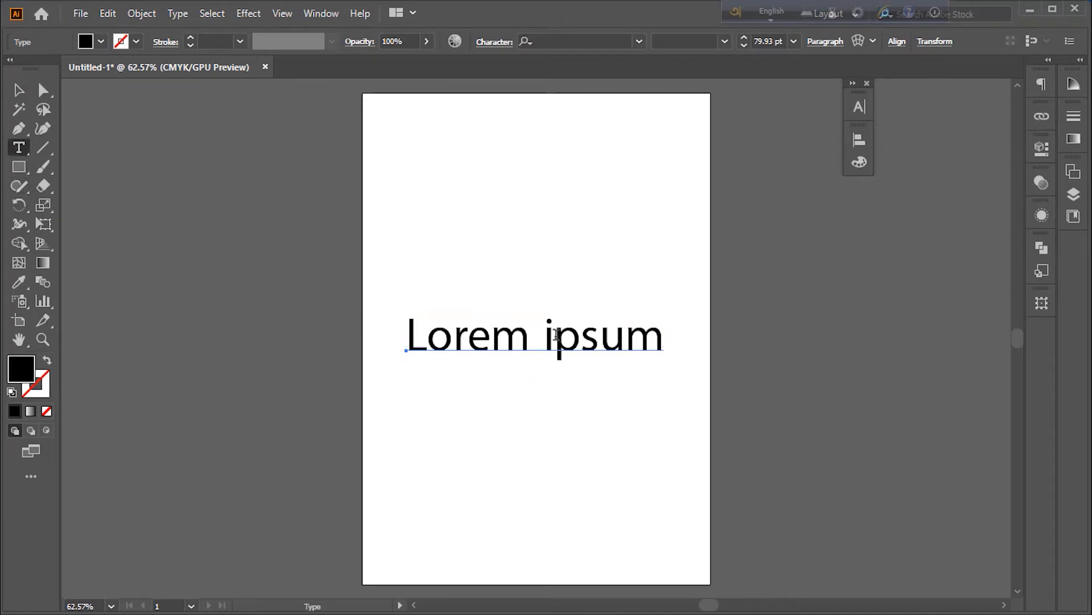
left_click(555, 335)
key("ctrl+a")
key("Delete")
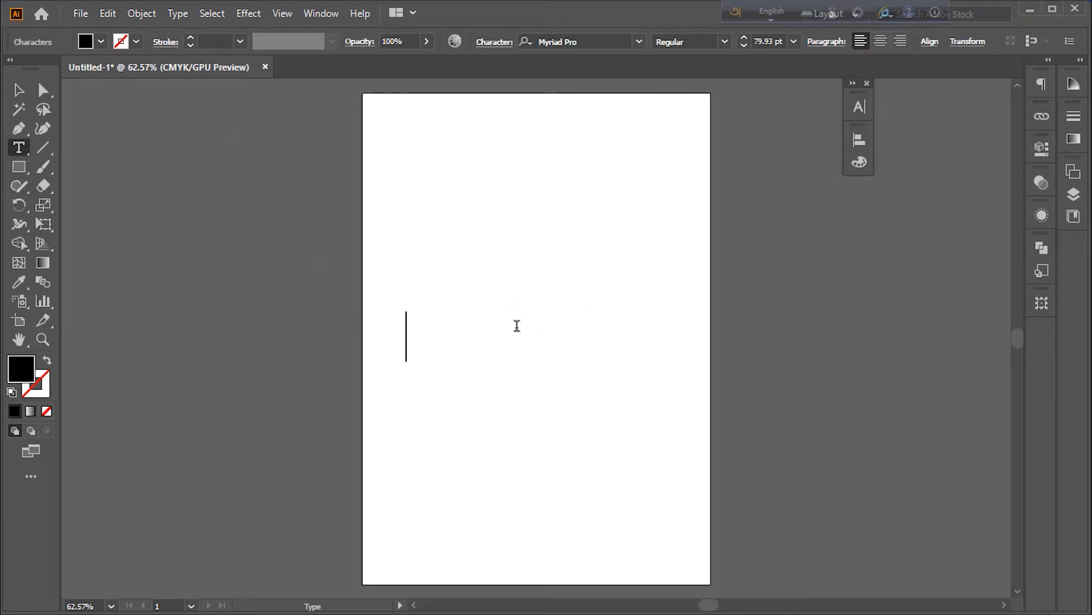
key("F12")
type("a")
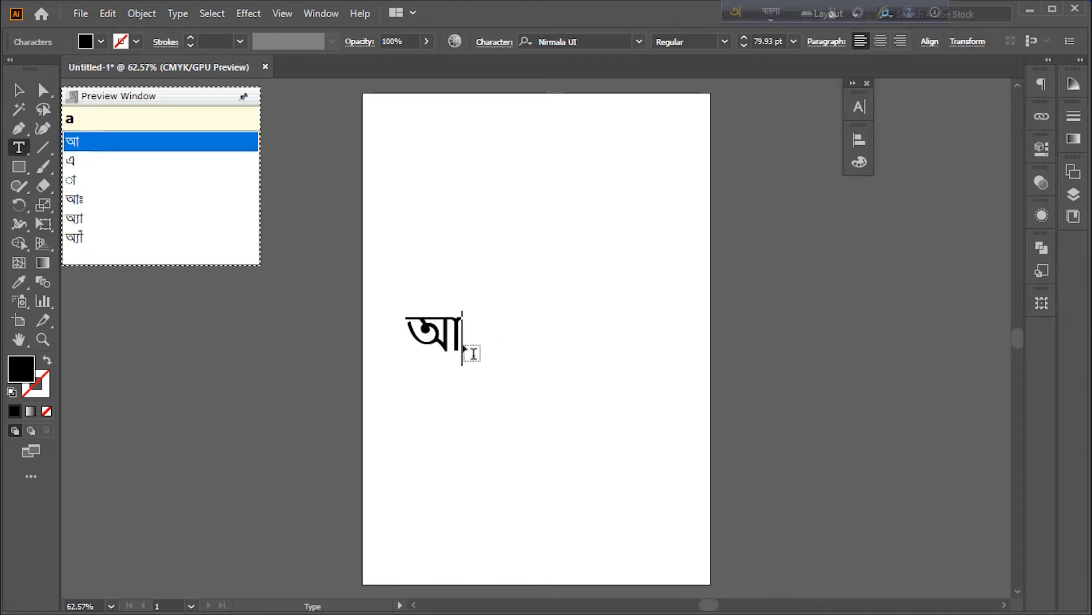
type("mar sonar bang")
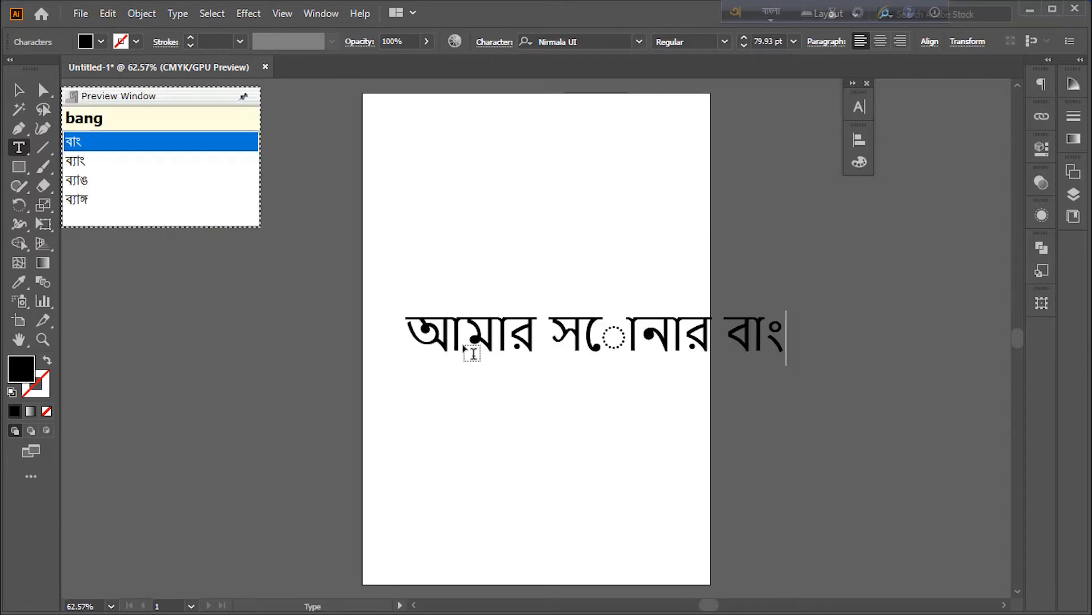
type("lades")
Move the Bangla text to the left so it spans the artboard, then deselect it
left_click(19, 90)
left_click_drag(585, 341, 481, 342)
left_click(499, 410)
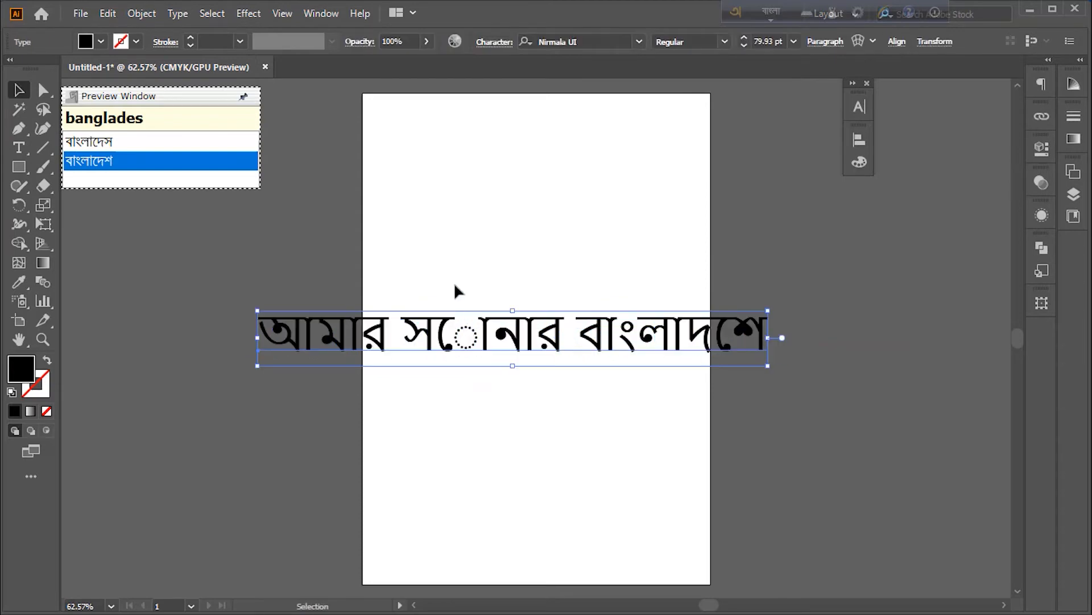
left_click(458, 291)
Inspect Avro's output encoding options and the Bangla text's character settings
left_click(858, 12)
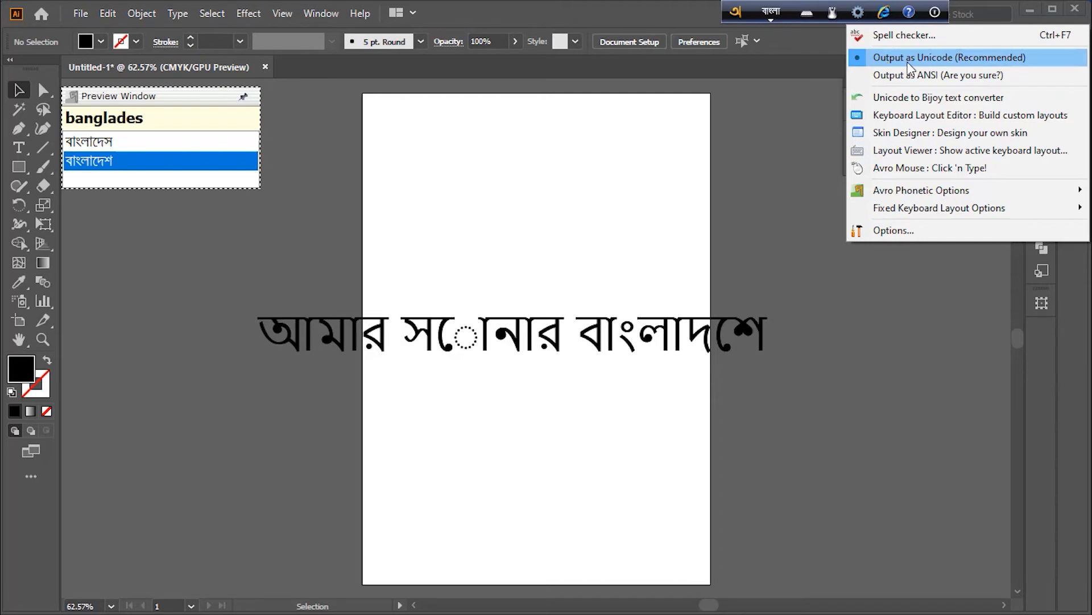
left_click(765, 166)
left_click(603, 312)
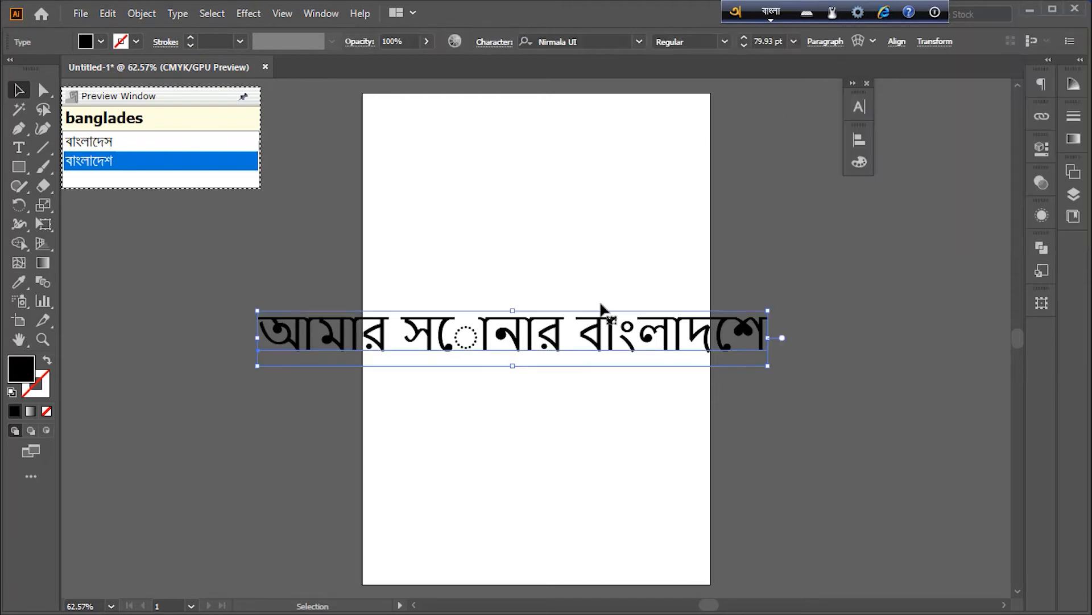
left_click(859, 106)
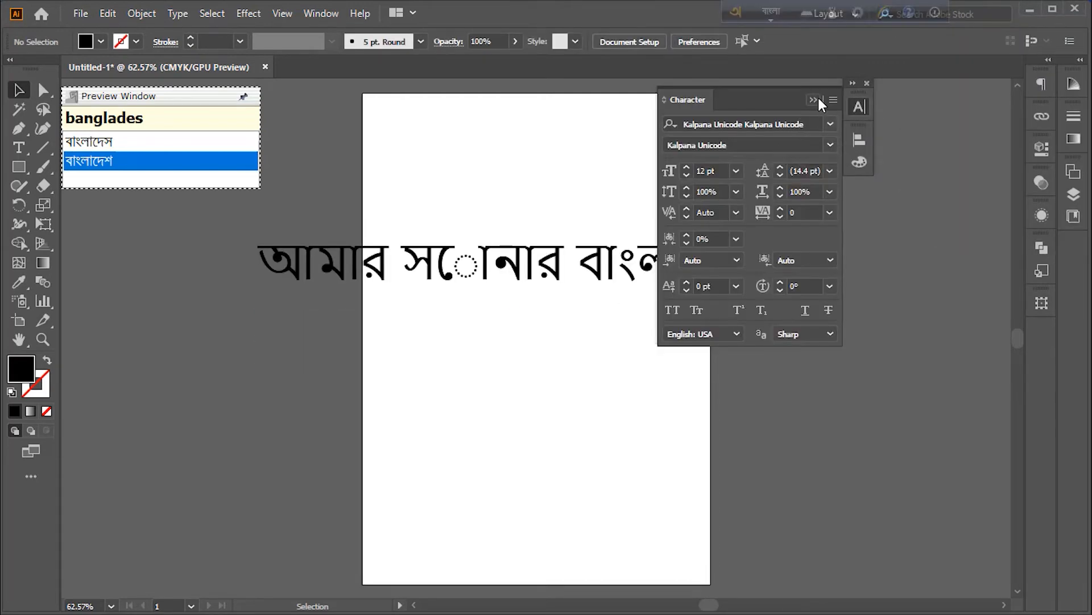
left_click(814, 99)
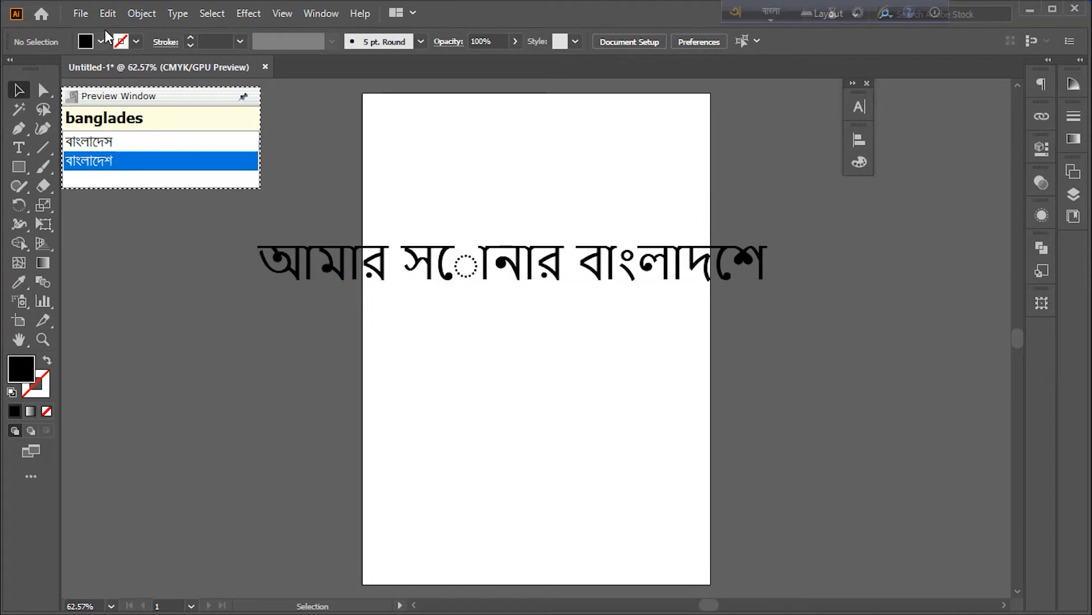
Enable Show Indic Options in the Type preferences
left_click(108, 14)
mouse_move(152, 526)
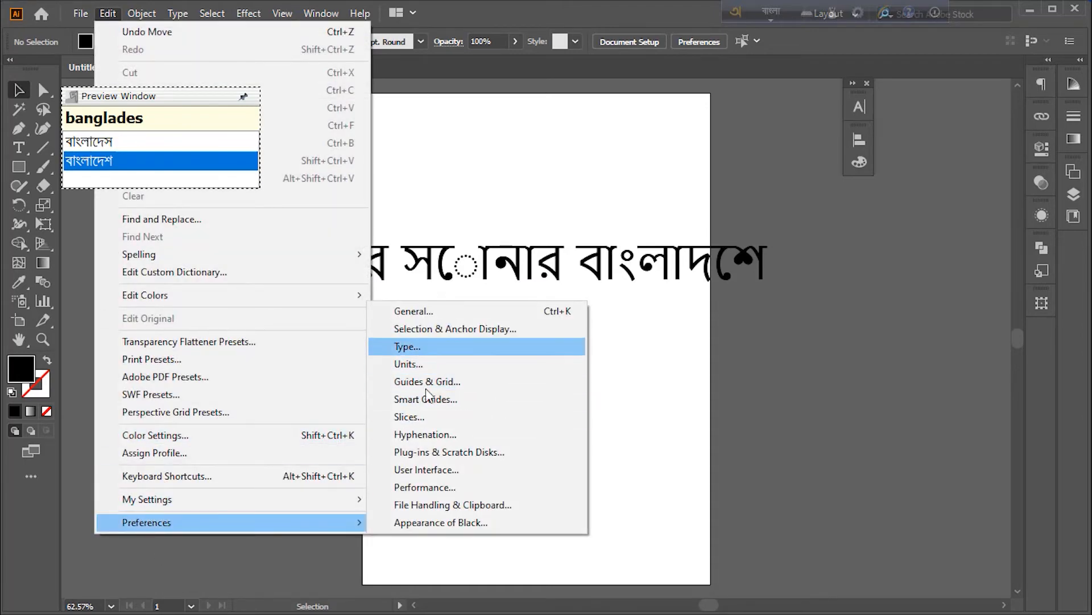
left_click(436, 347)
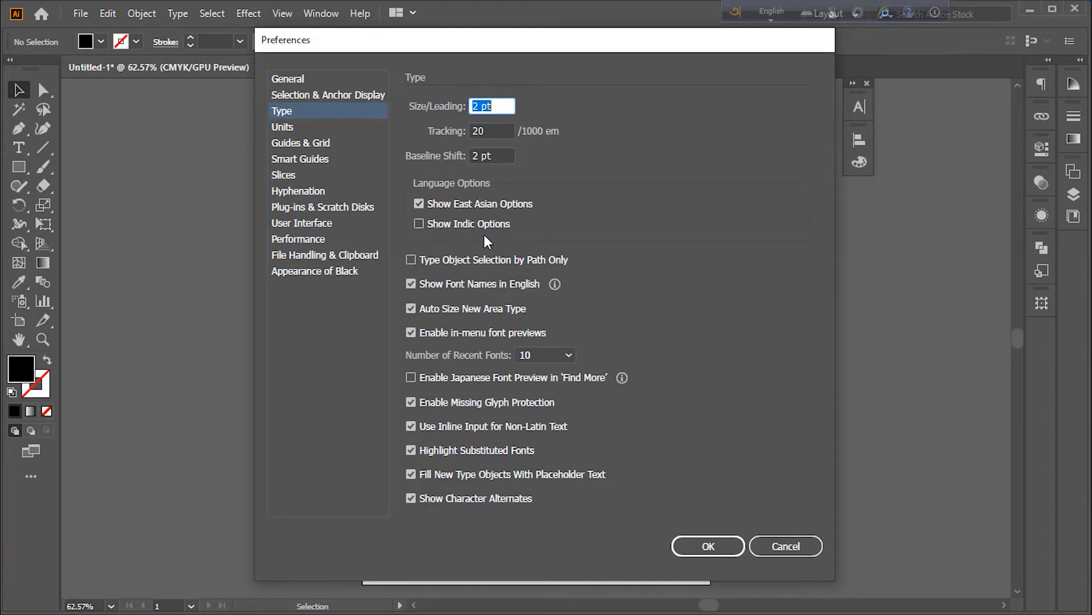
left_click(420, 223)
left_click(708, 545)
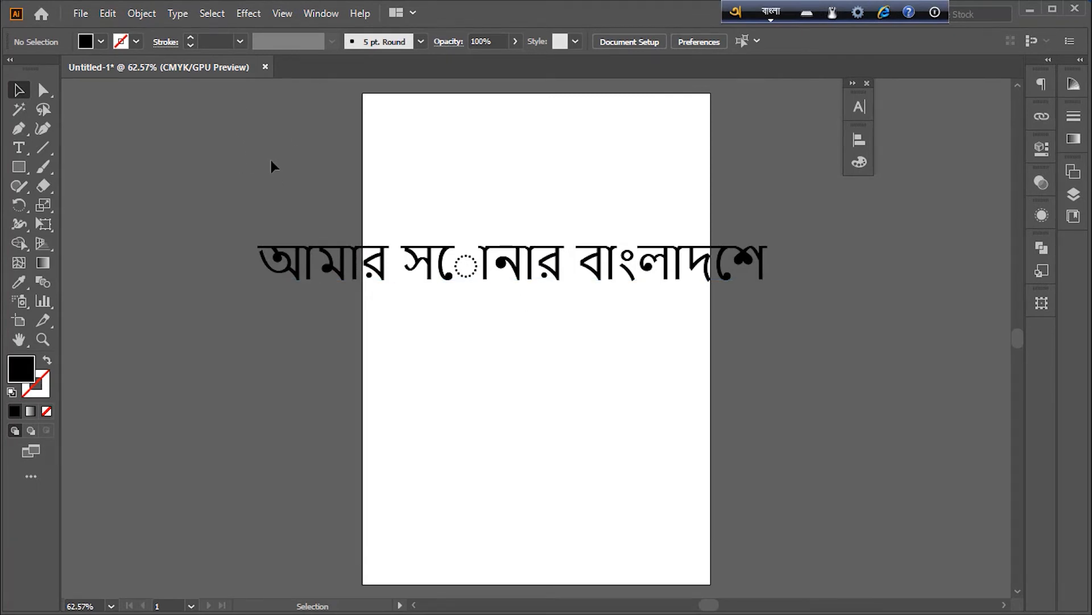
Close the document without saving and open a new blank document
left_click(266, 67)
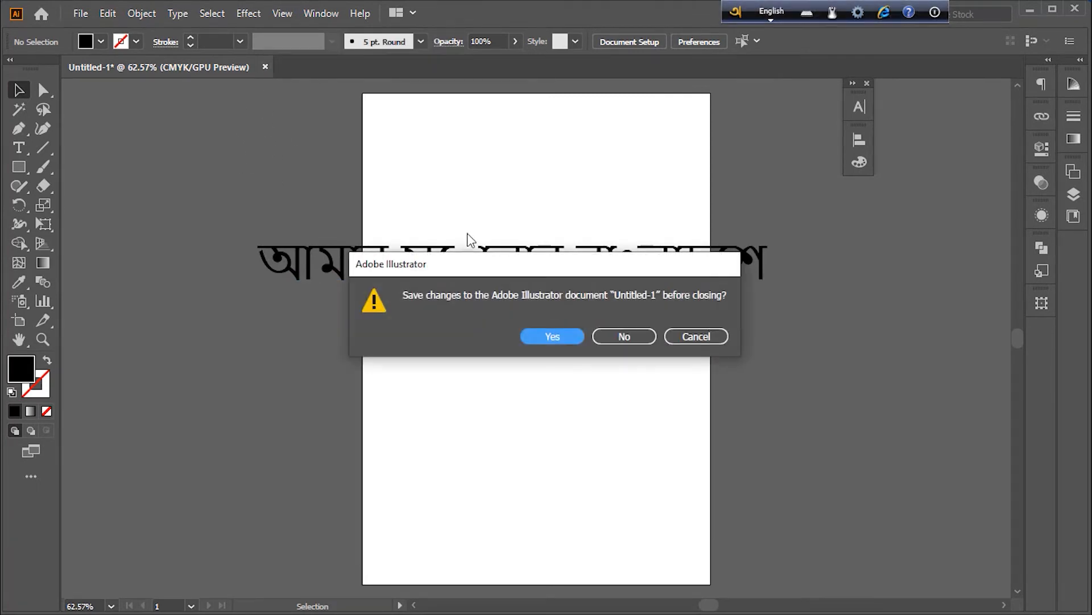
left_click(612, 335)
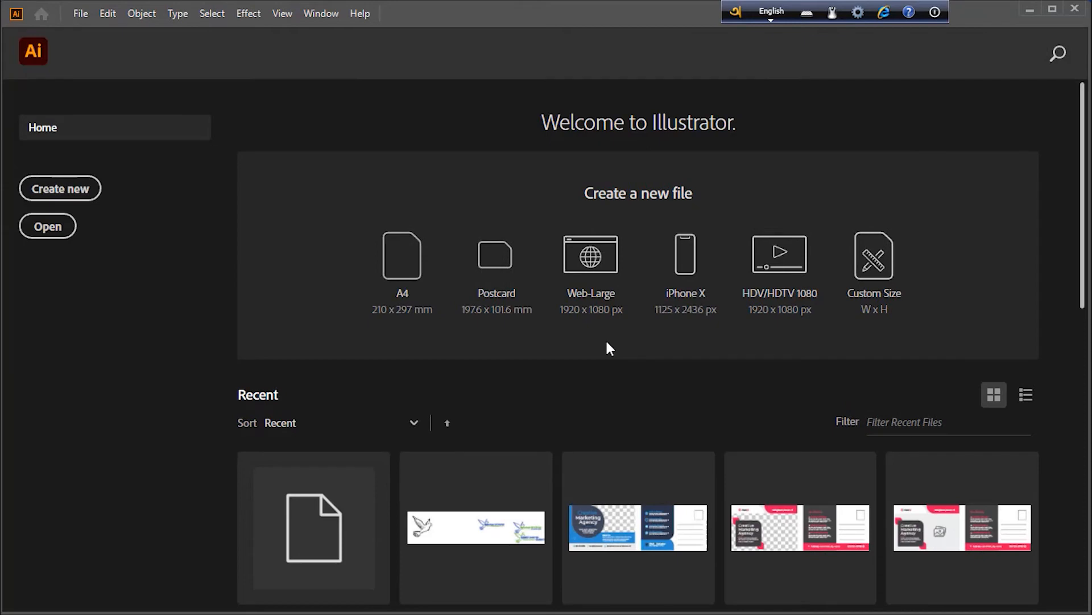
key("ctrl+n")
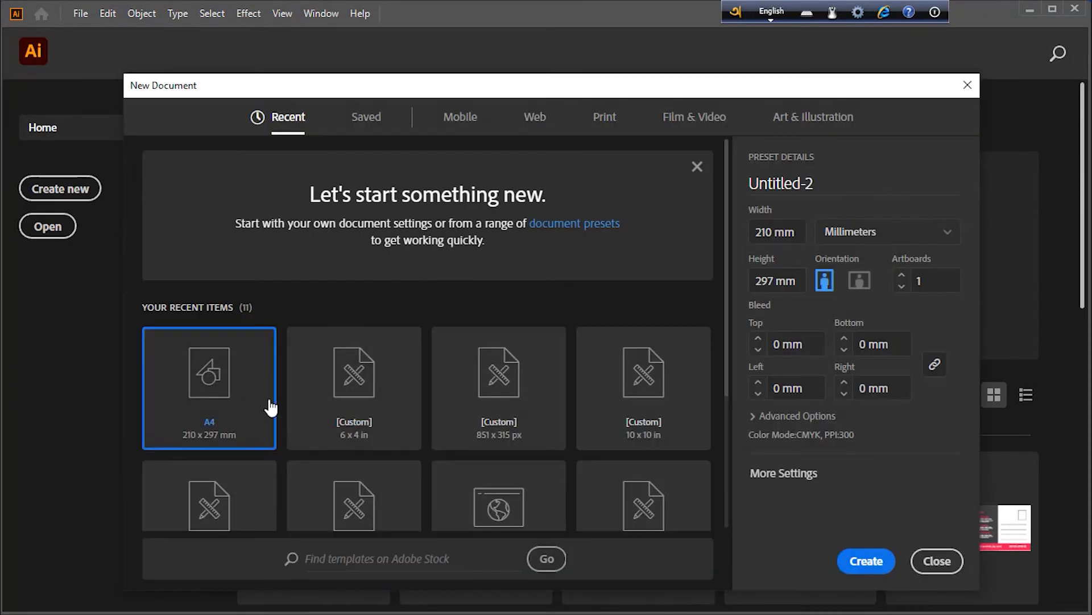
left_click(921, 561)
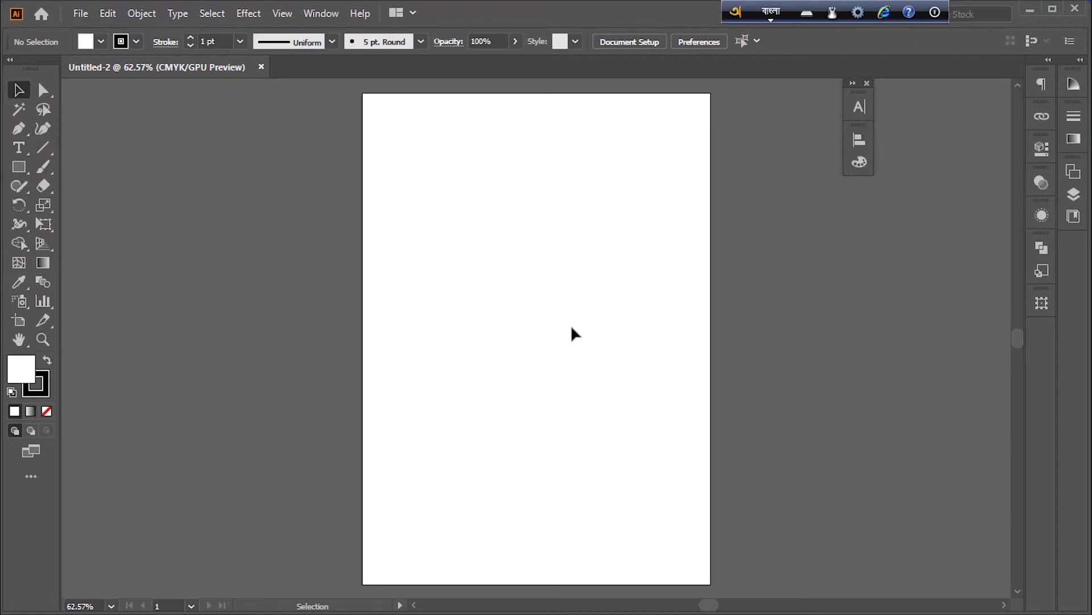
key("ctrl+space")
left_click_drag(605, 257, 627, 269)
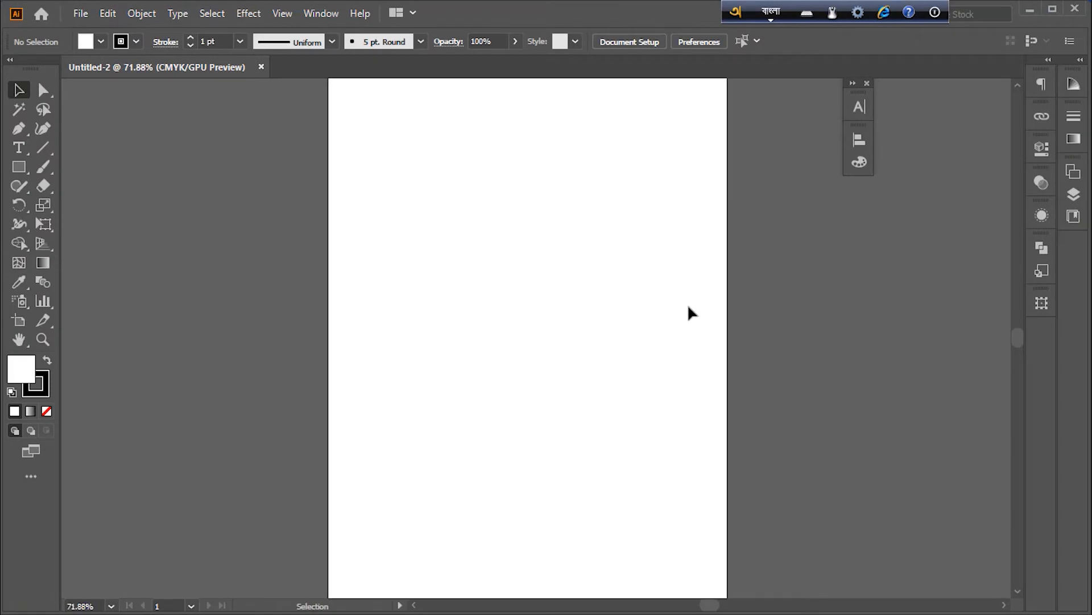
With the Type tool active, search for 'kal' and choose Kalpana Unicode as the font
left_click(18, 147)
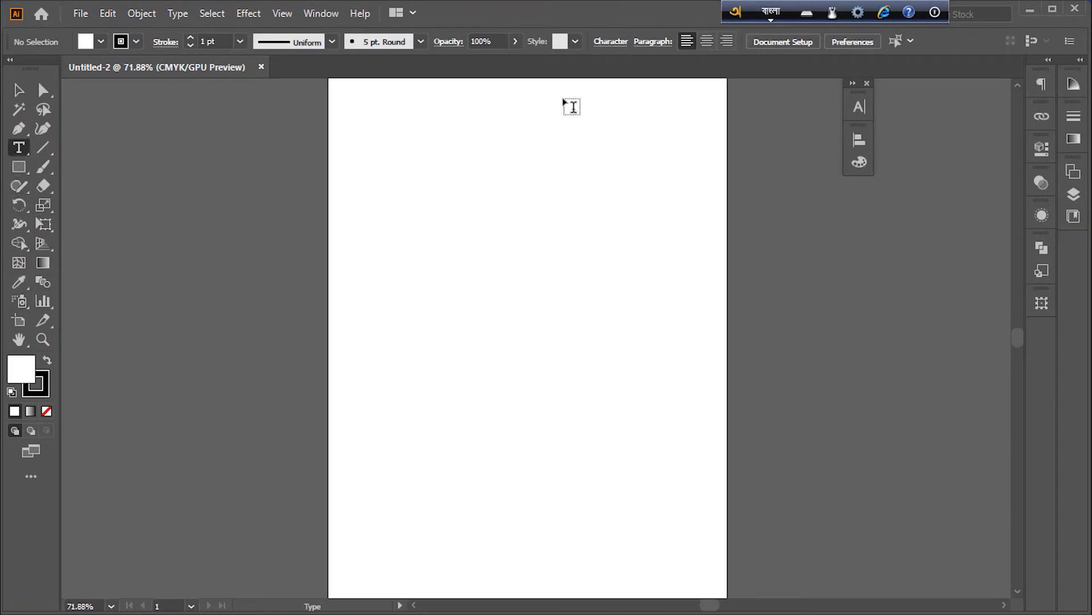
left_click(858, 108)
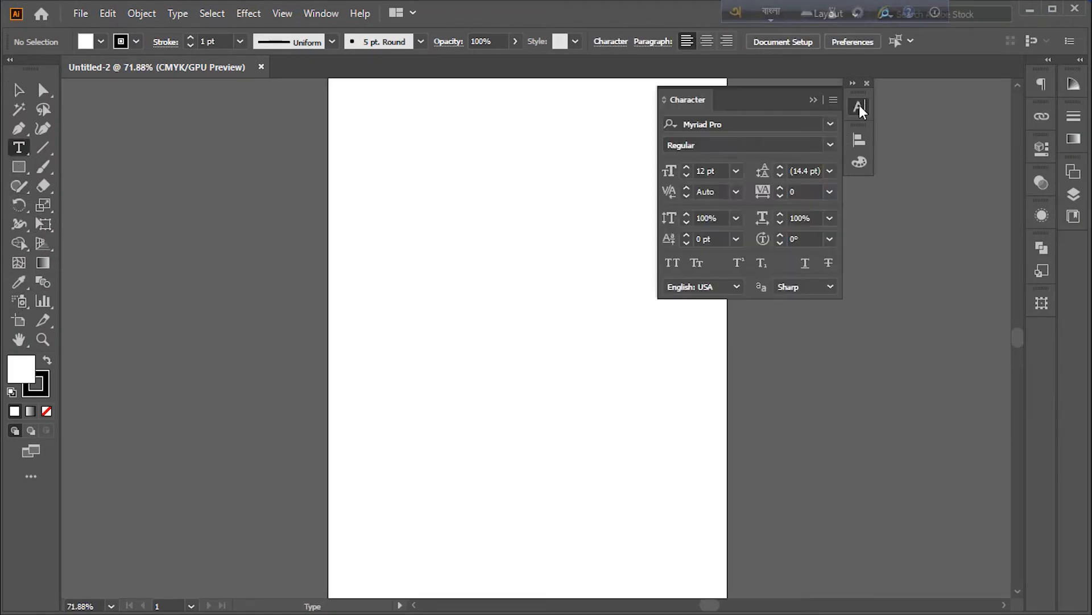
left_click(767, 121)
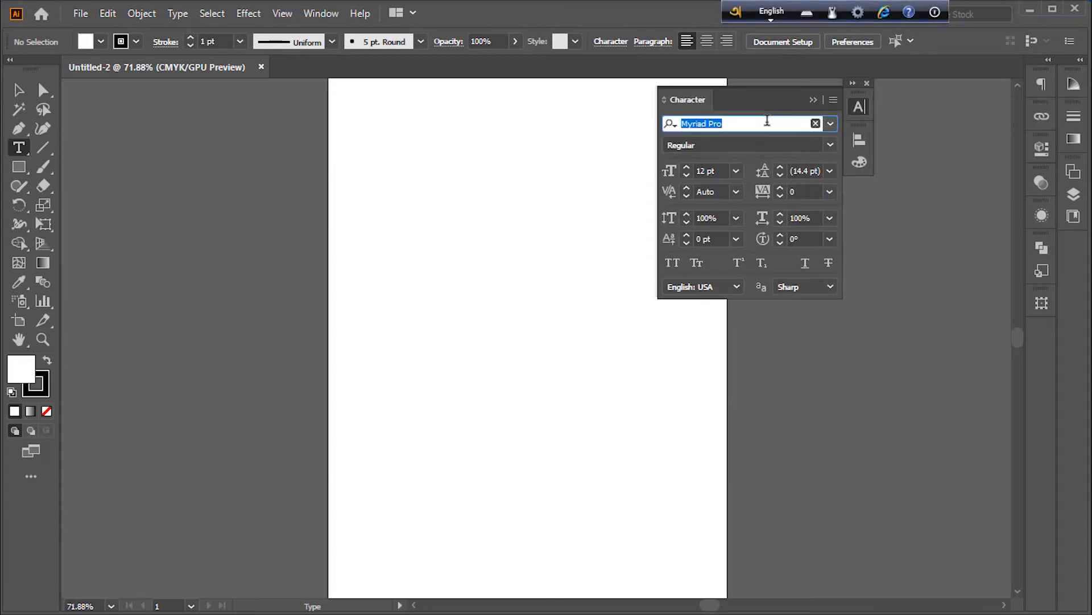
type("k")
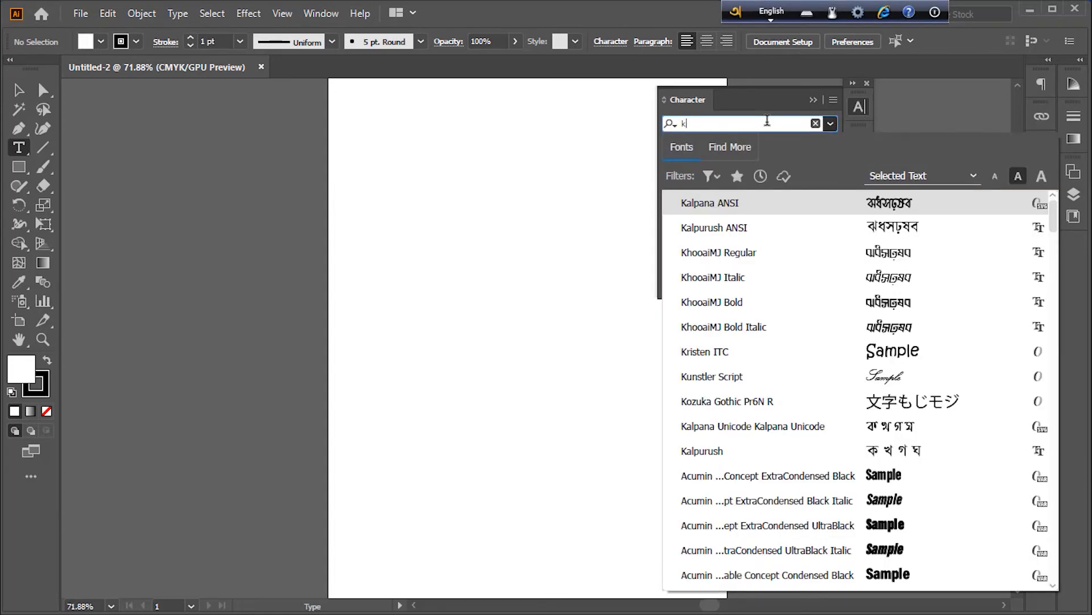
type("al")
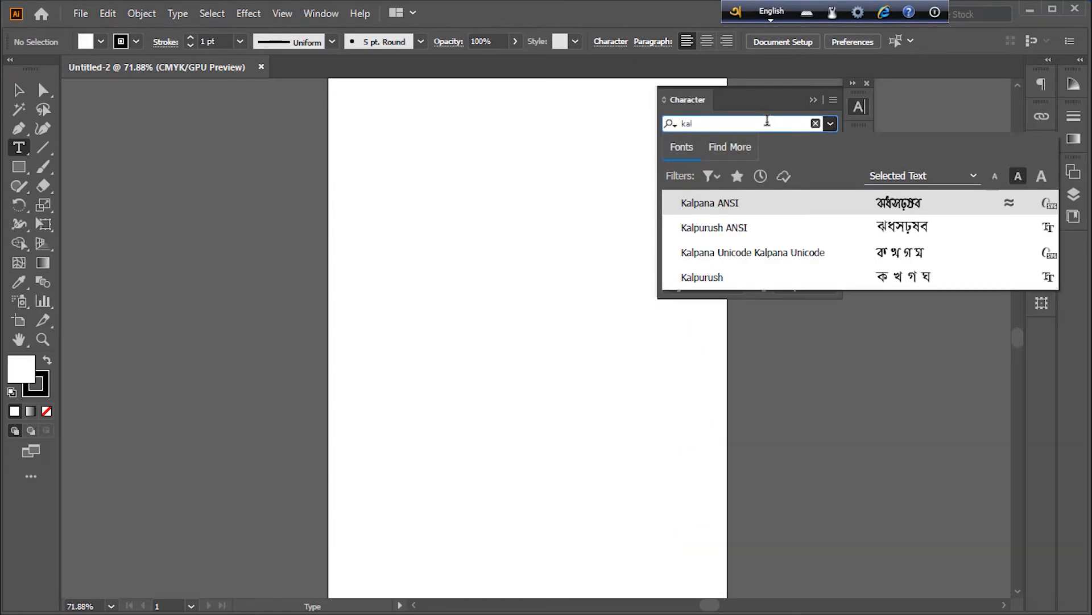
left_click(804, 264)
Place placeholder point text on the artboard and scale it up to about 83 pt
left_click(469, 306)
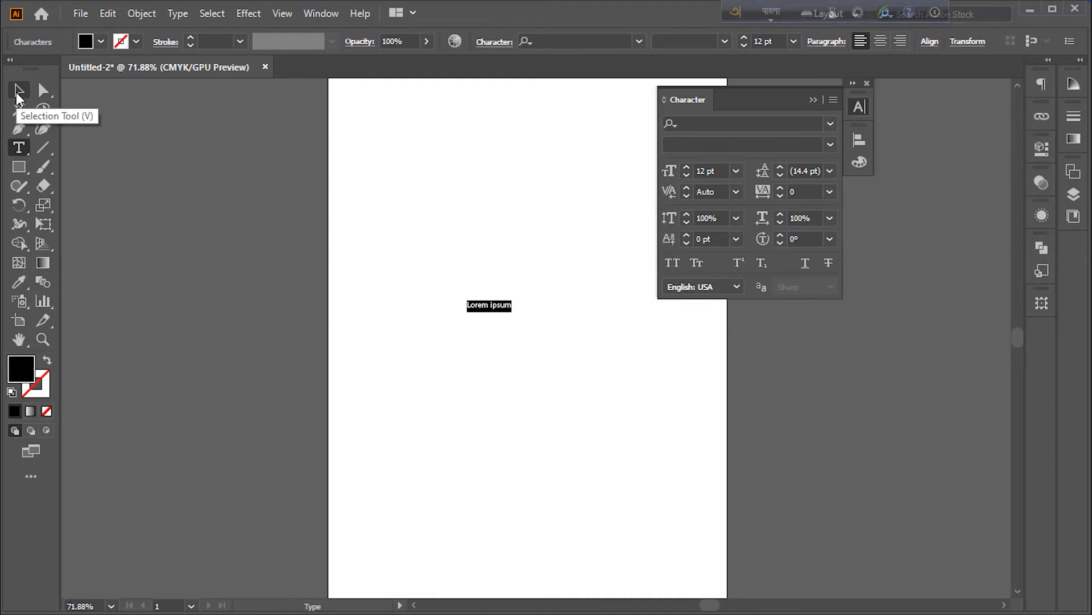
left_click(16, 94)
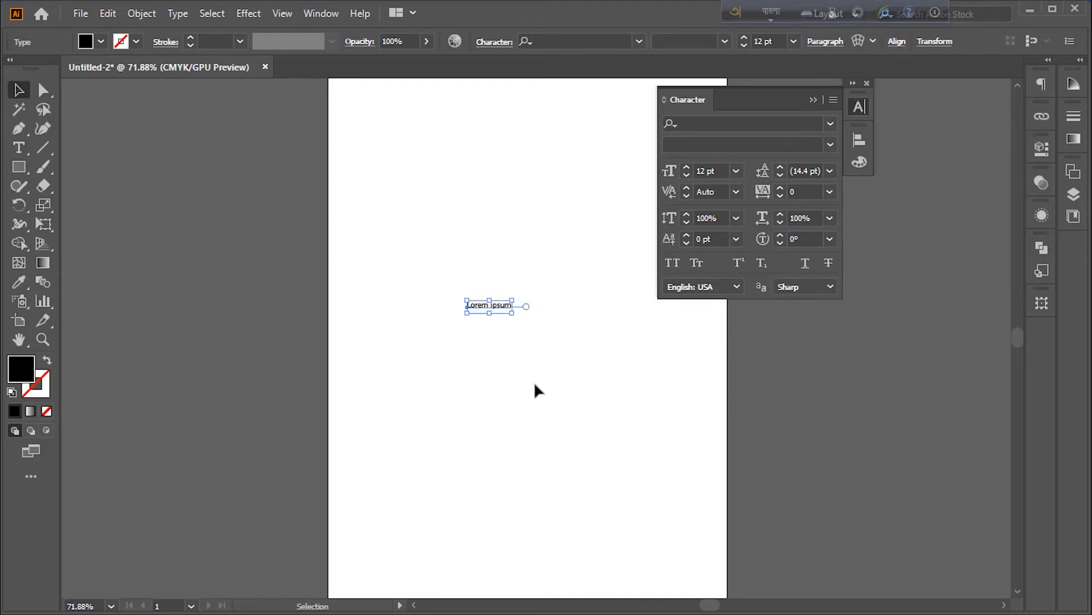
left_click_drag(487, 318, 515, 387)
left_click_drag(519, 339, 540, 340)
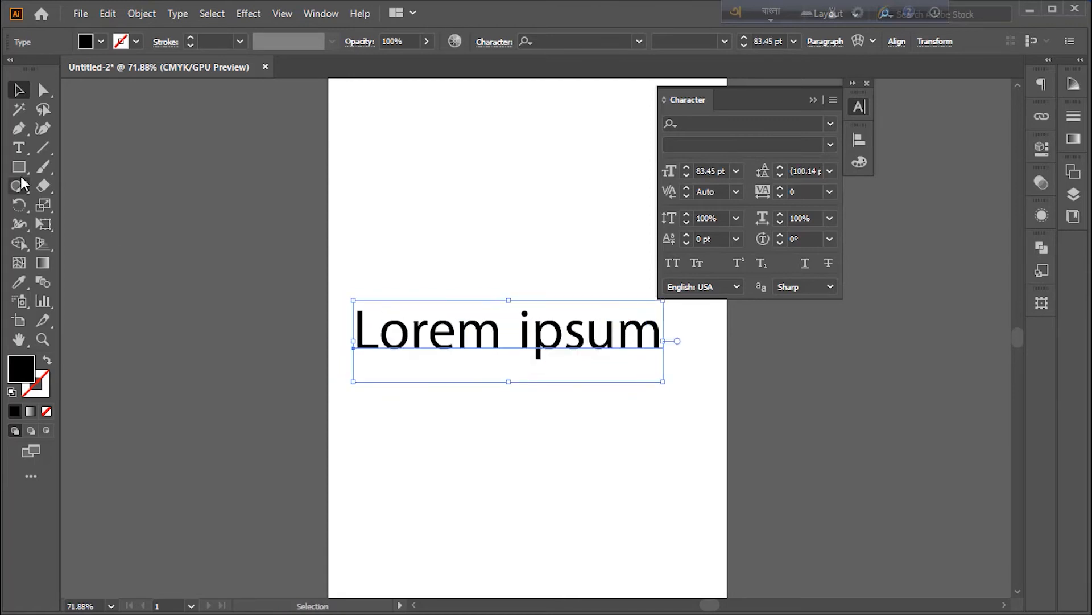
Replace the placeholder with the Bangla text 'আমার সোনার বাংলা' typed through Avro
left_click(19, 147)
left_click(481, 335)
key("ctrl+a")
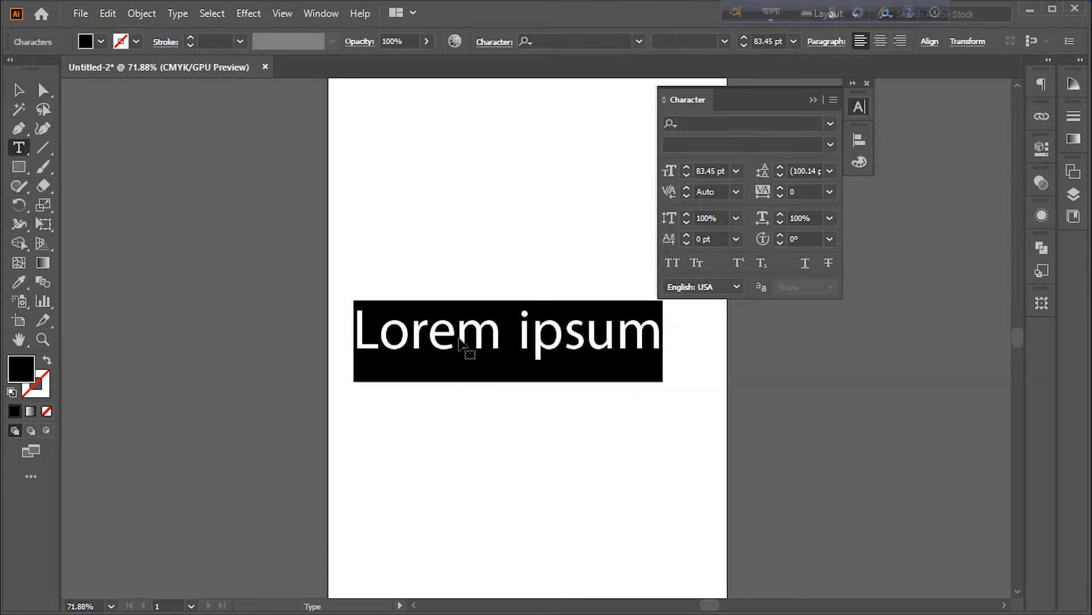
key("BackSpace")
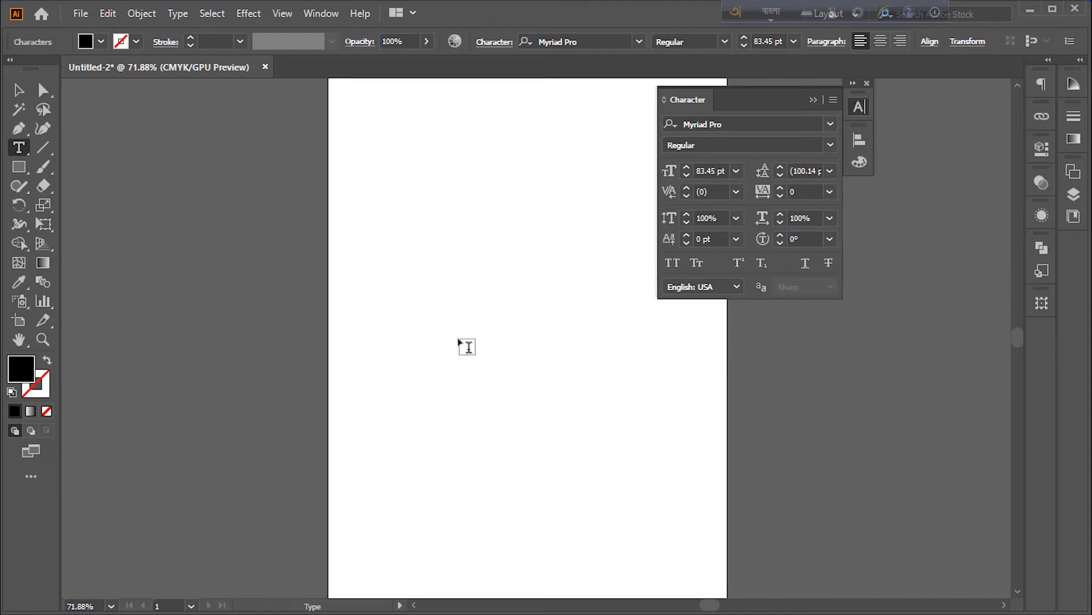
type("আমার ")
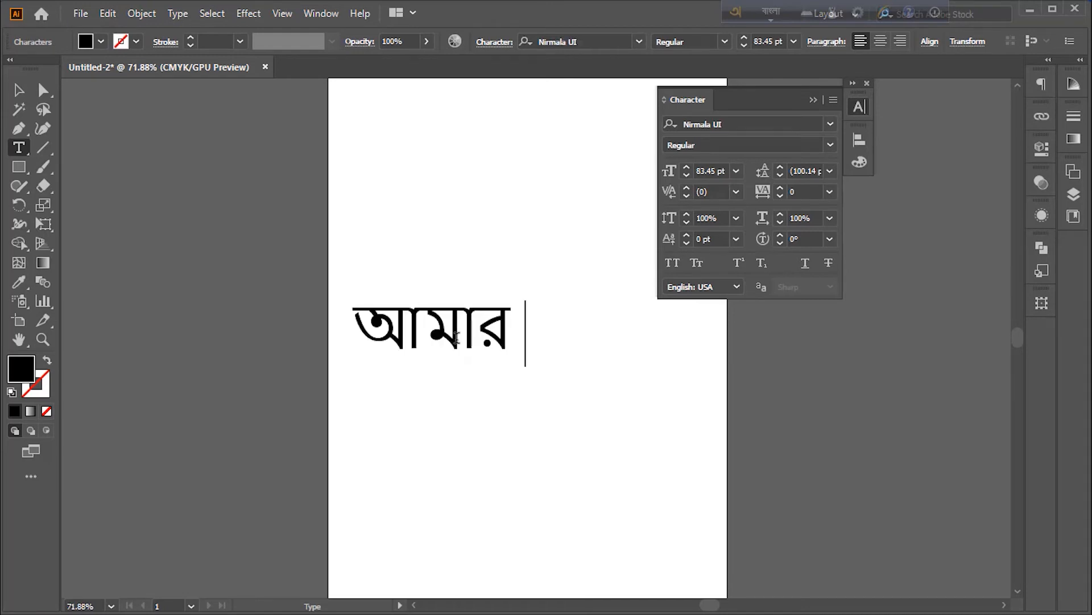
type("সোনার bangla")
key("Escape")
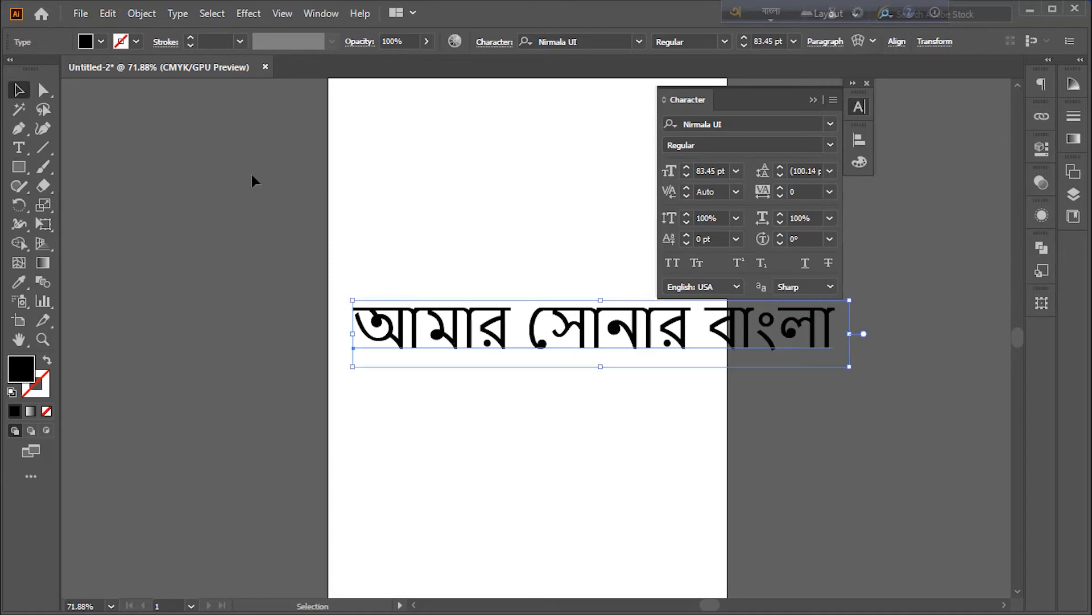
Move the Bangla text lower and centred on the artboard, then deselect it
left_click_drag(544, 333, 433, 336)
left_click_drag(566, 337, 601, 395)
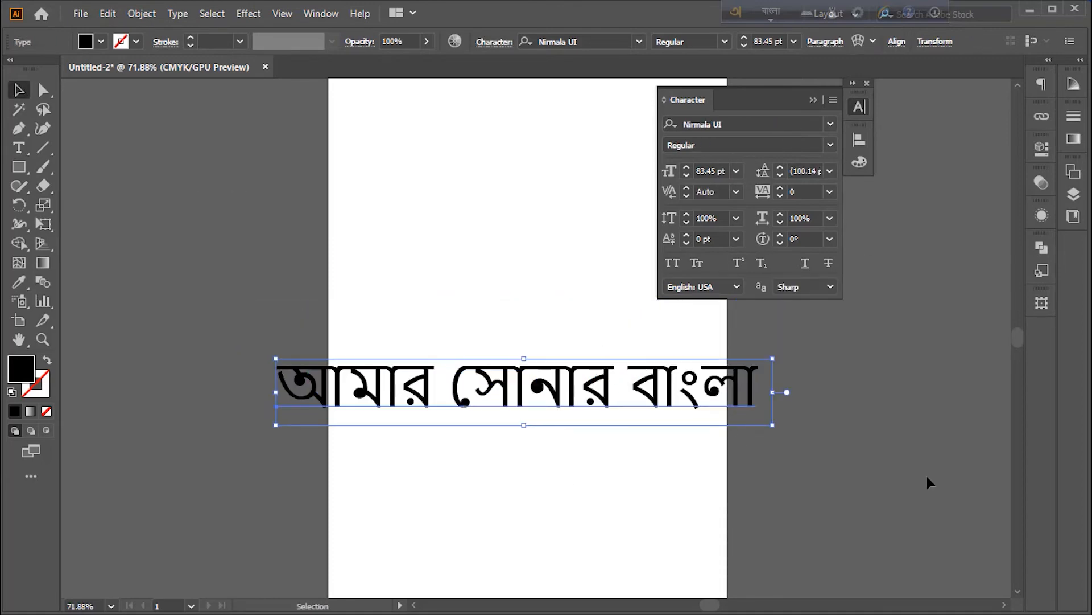
left_click(867, 423)
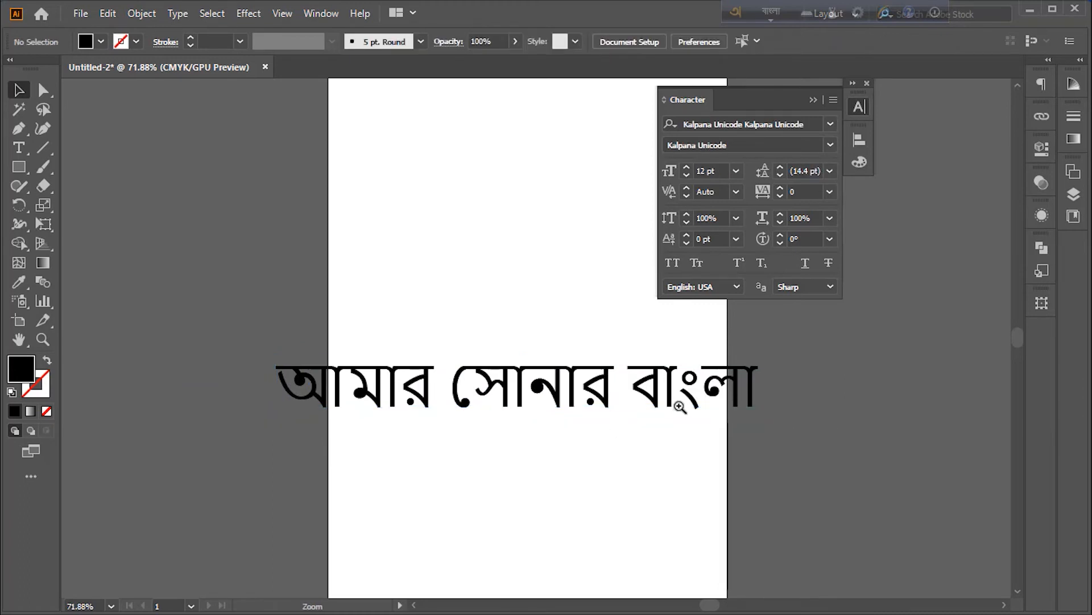
Quit Illustrator without saving the document
left_click(1075, 9)
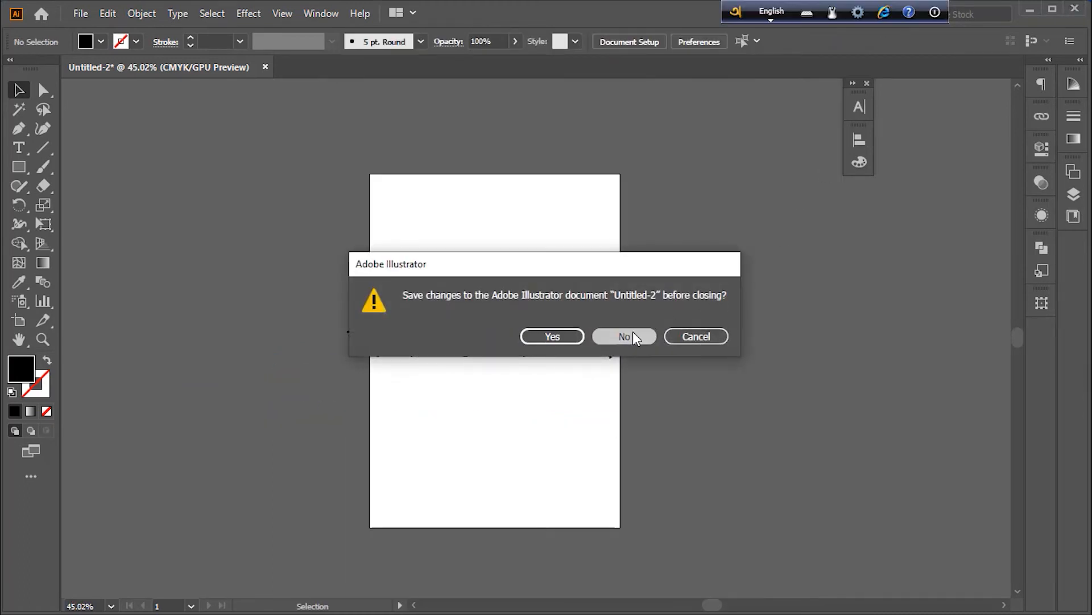
left_click(634, 335)
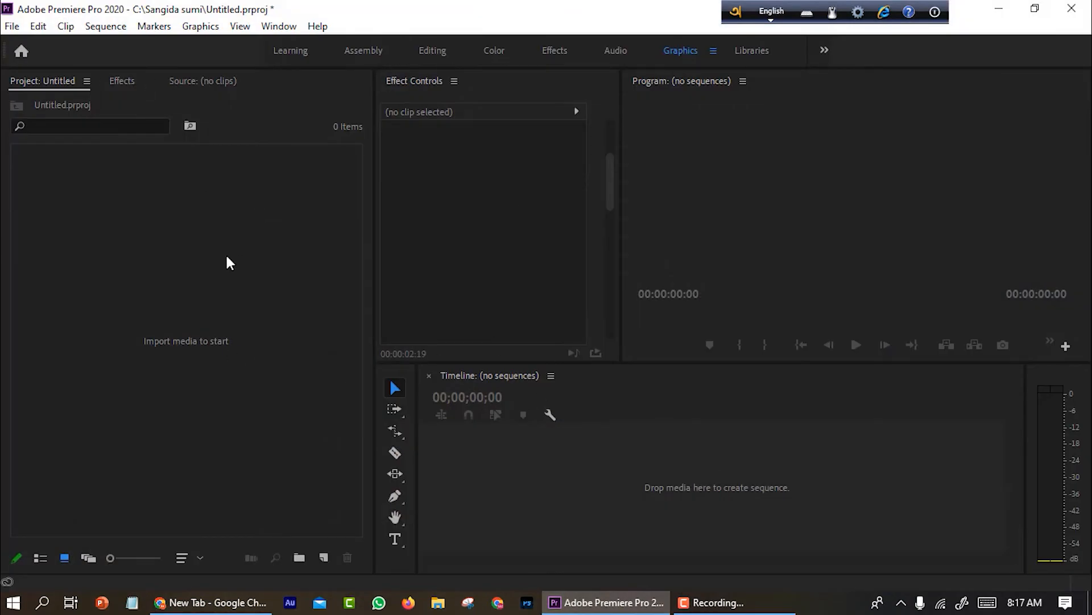
Create a new sequence in the empty project from the New Item menu
left_click(186, 229)
right_click(187, 241)
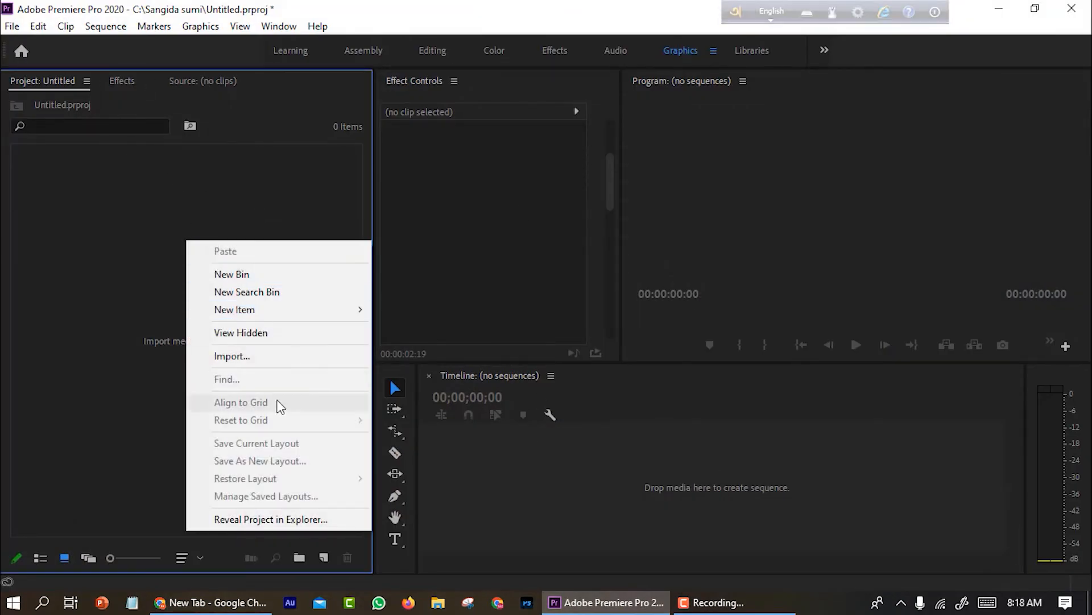
mouse_move(287, 309)
left_click(491, 307)
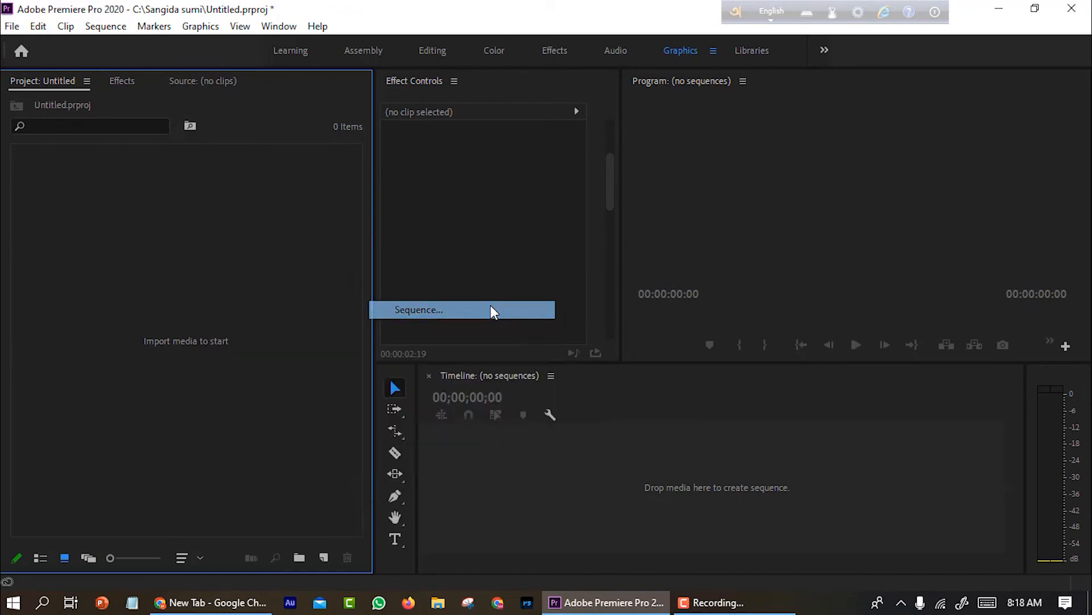
key("Return")
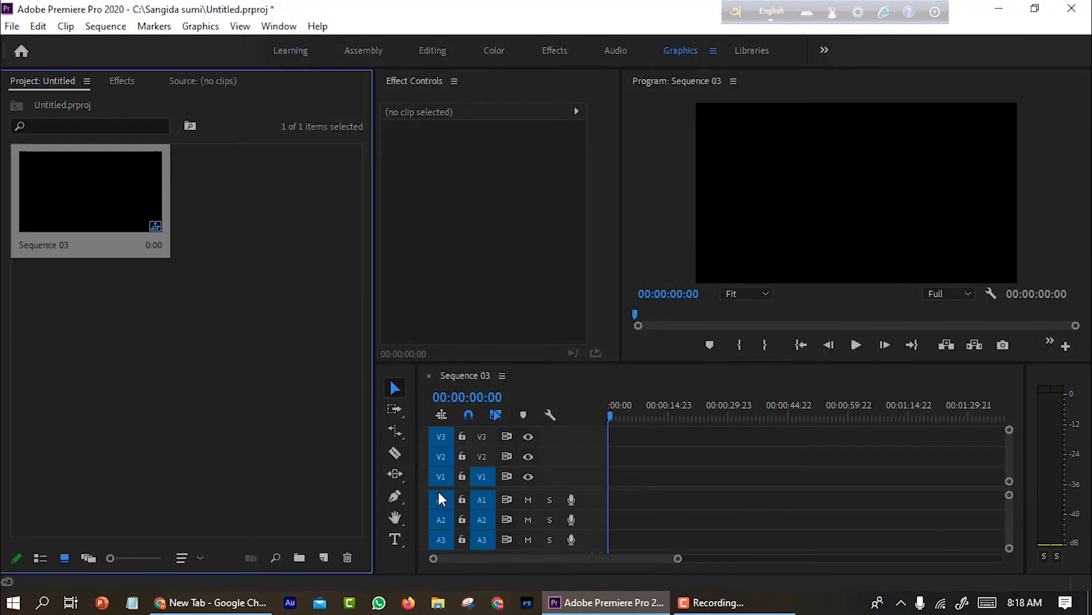
Start a text layer in the program monitor with the Type tool and expand its Text properties
left_click(395, 538)
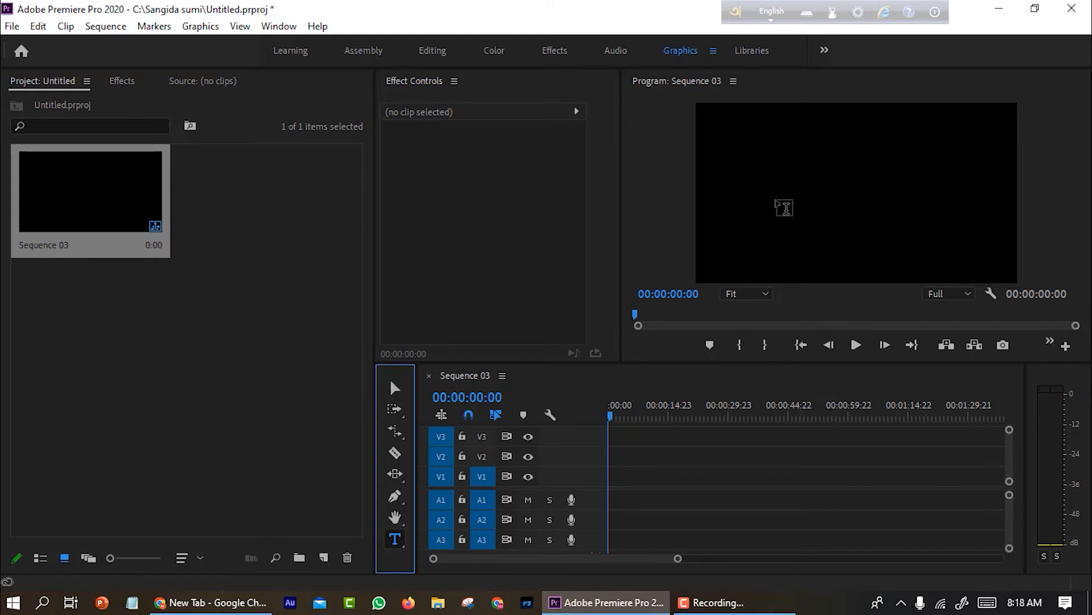
left_click_drag(622, 249, 347, 266)
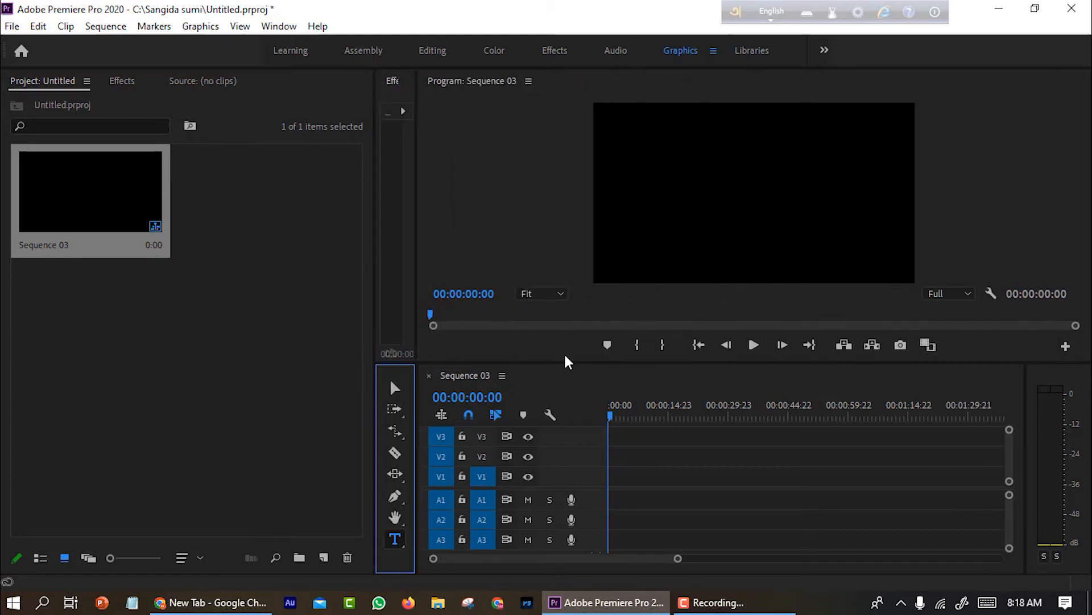
left_click_drag(566, 360, 566, 414)
left_click(685, 223)
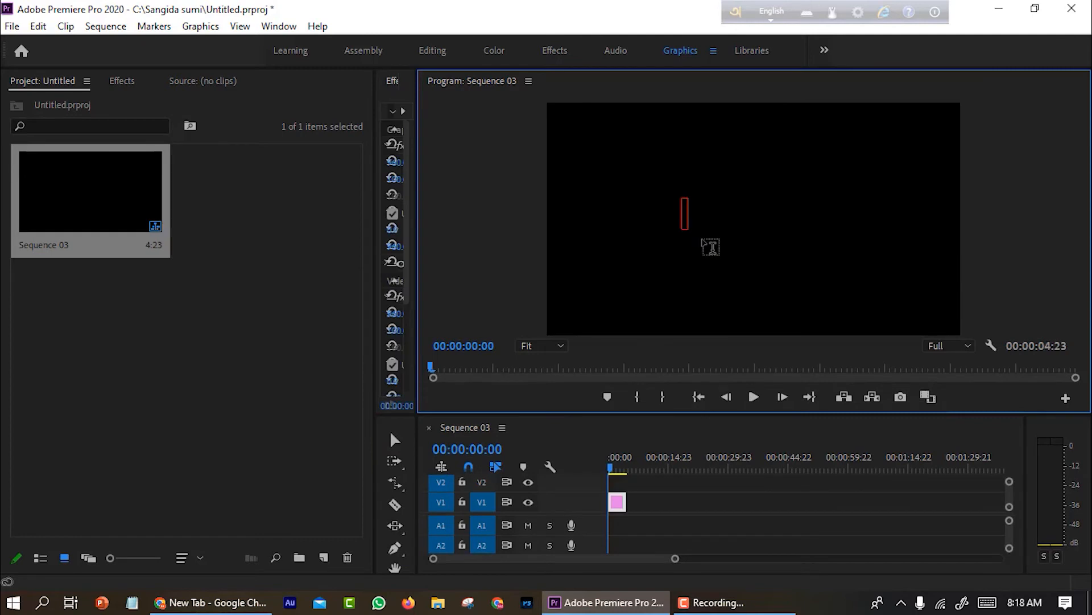
left_click_drag(373, 224, 63, 245)
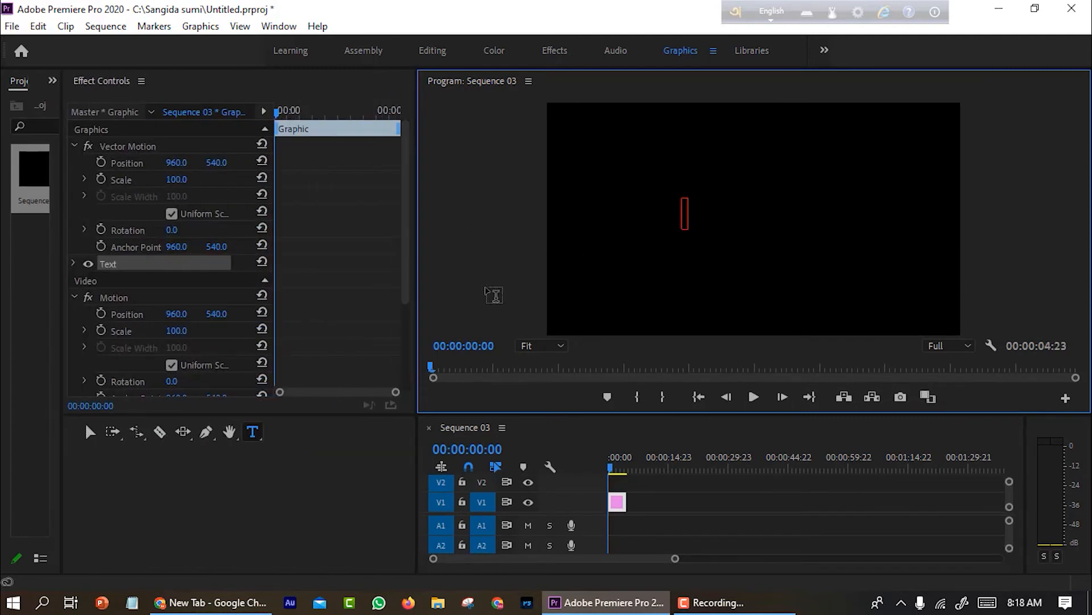
left_click(76, 264)
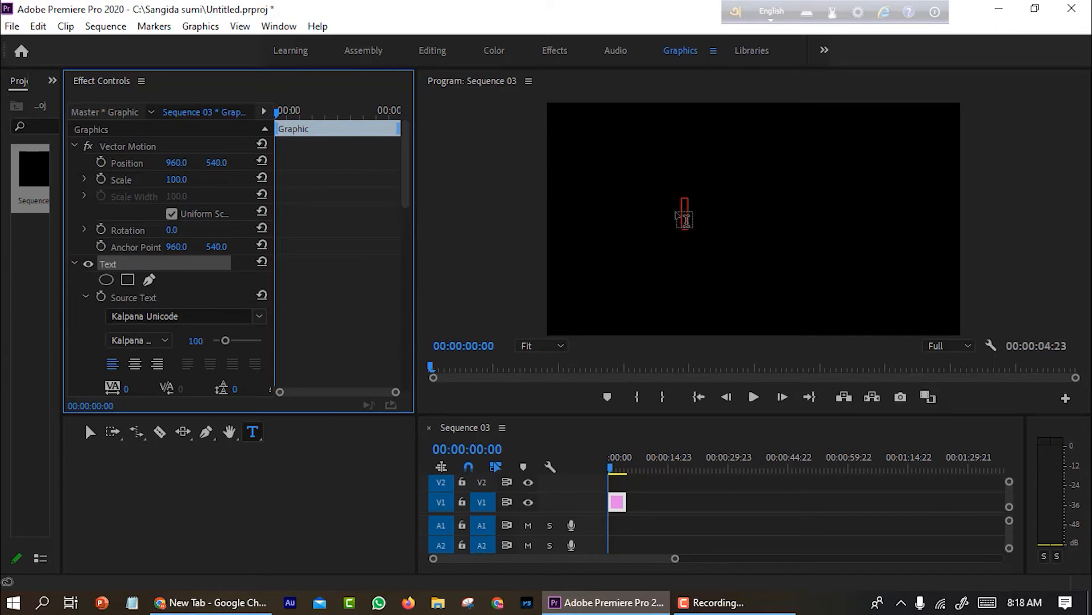
Switch Avro to Bangla and type 'আমার সোনার বাংলা' into the text layer
left_click(686, 215)
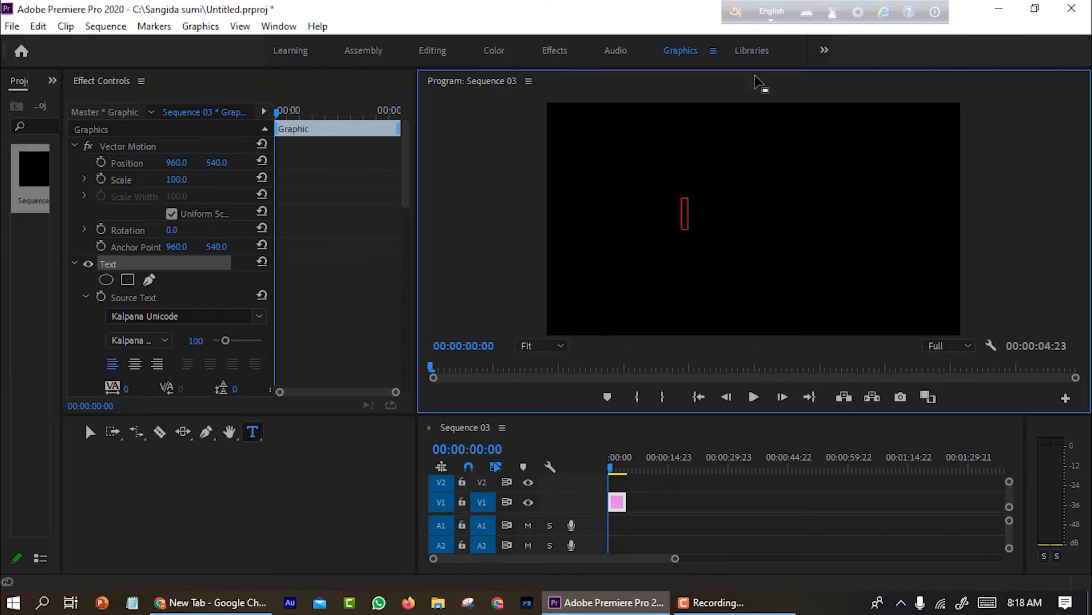
key("F12")
type("amar sonar bangla")
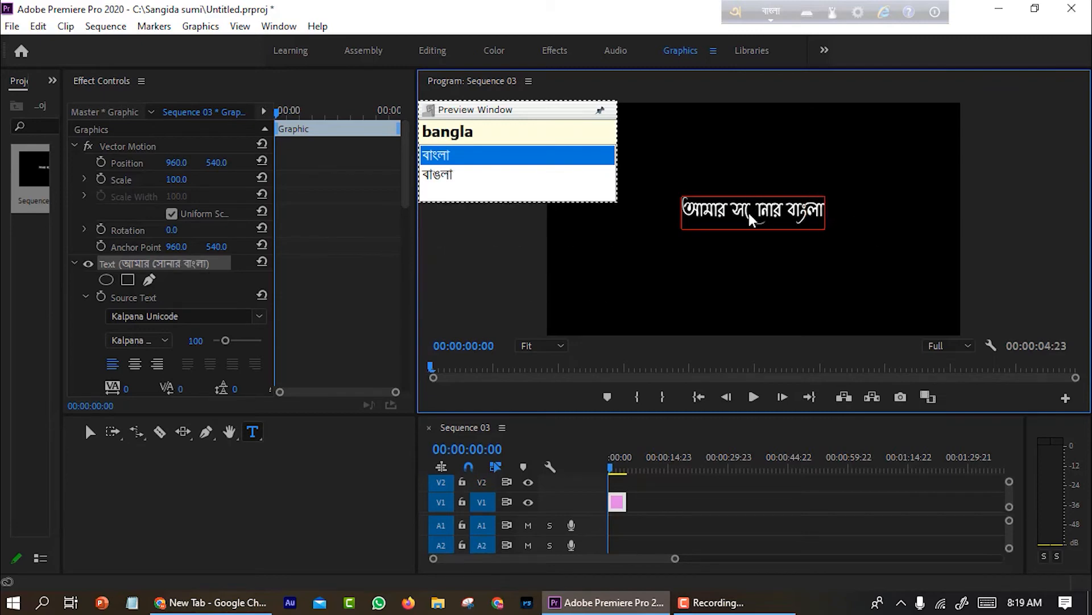
Inspect the rendered Bangla text, the Avro output mode and the Unicode font list
left_click_drag(728, 212, 777, 219)
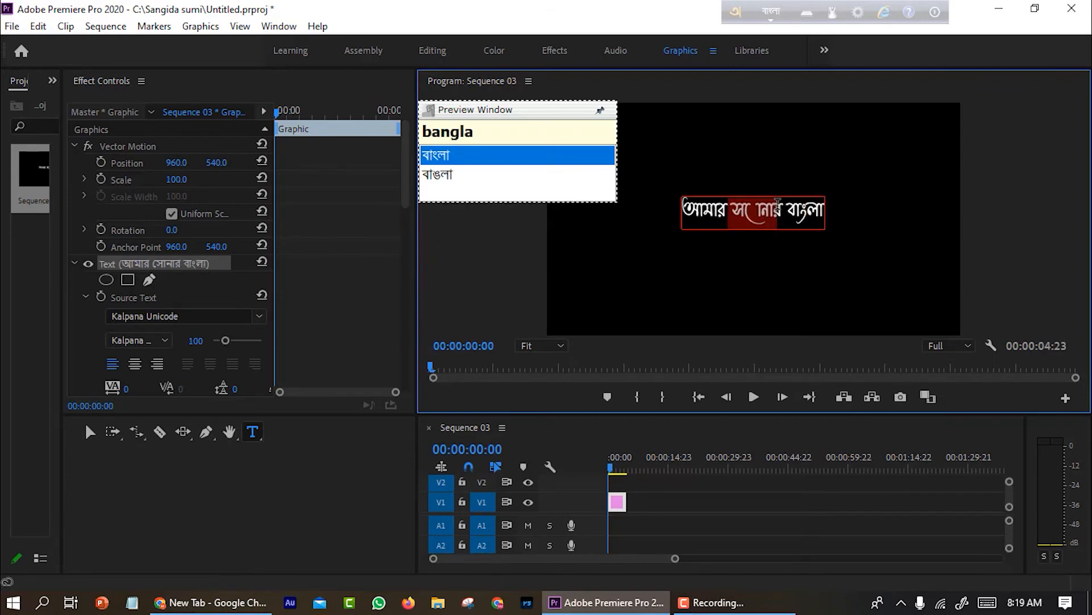
left_click(857, 12)
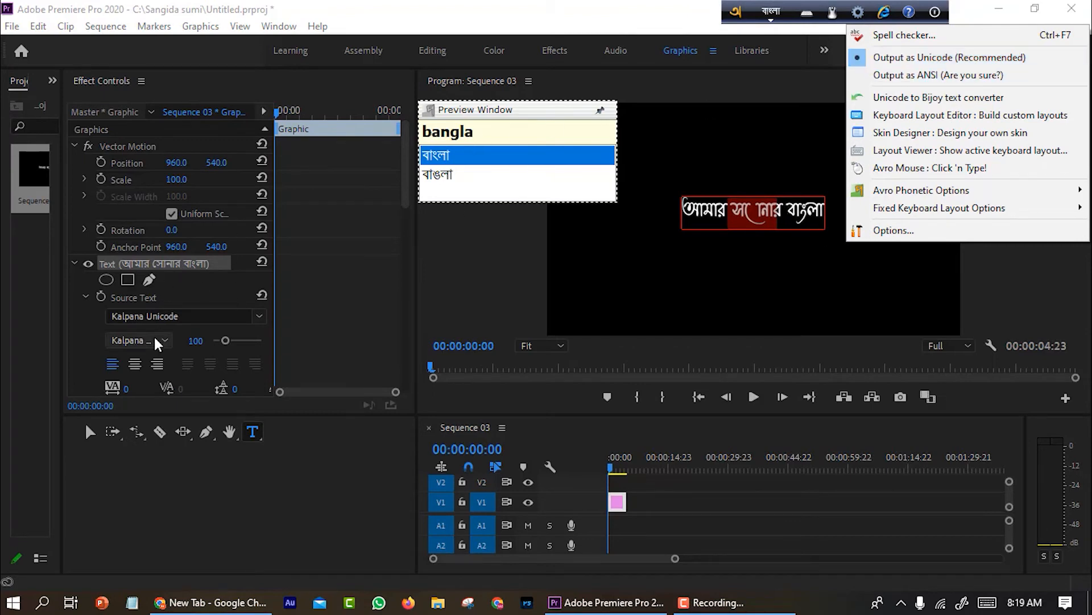
left_click(251, 316)
left_click(250, 316)
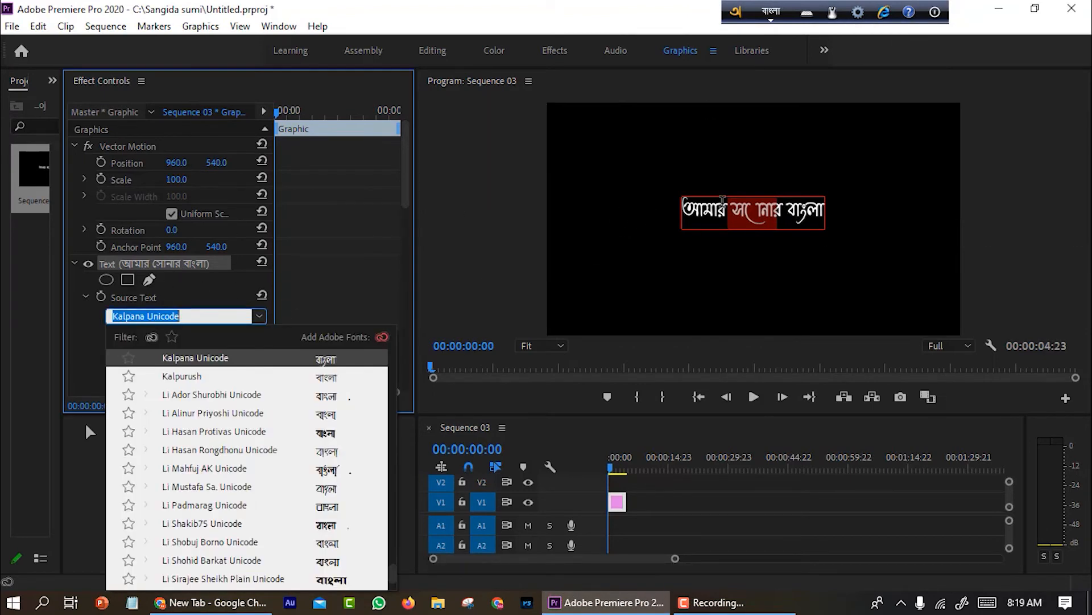
left_click(730, 221)
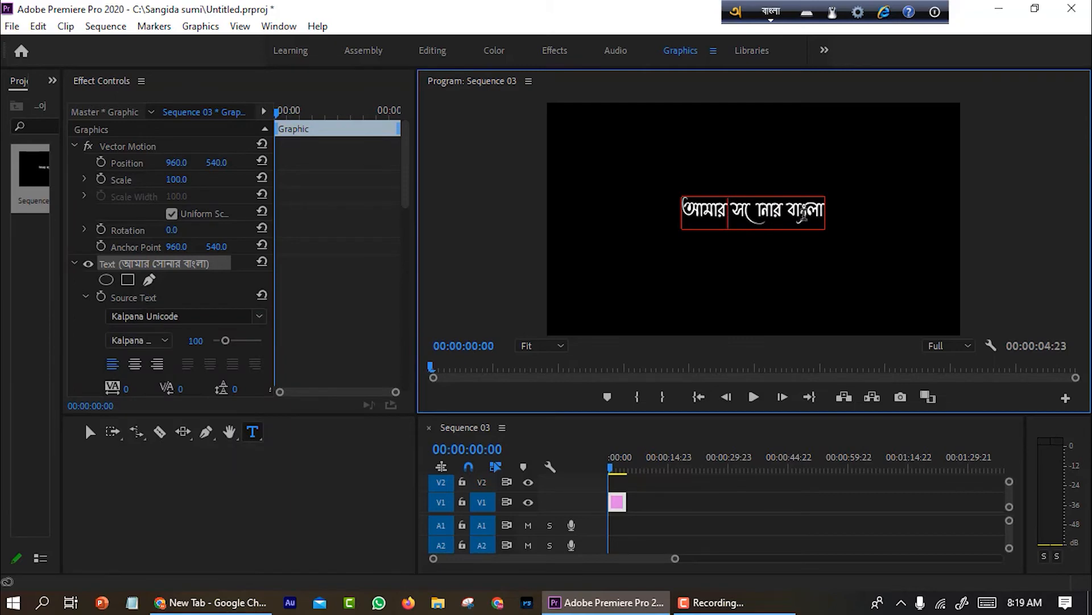
Set the Graphics preference text engine to South Asian and Middle Eastern
left_click(38, 26)
left_click(77, 512)
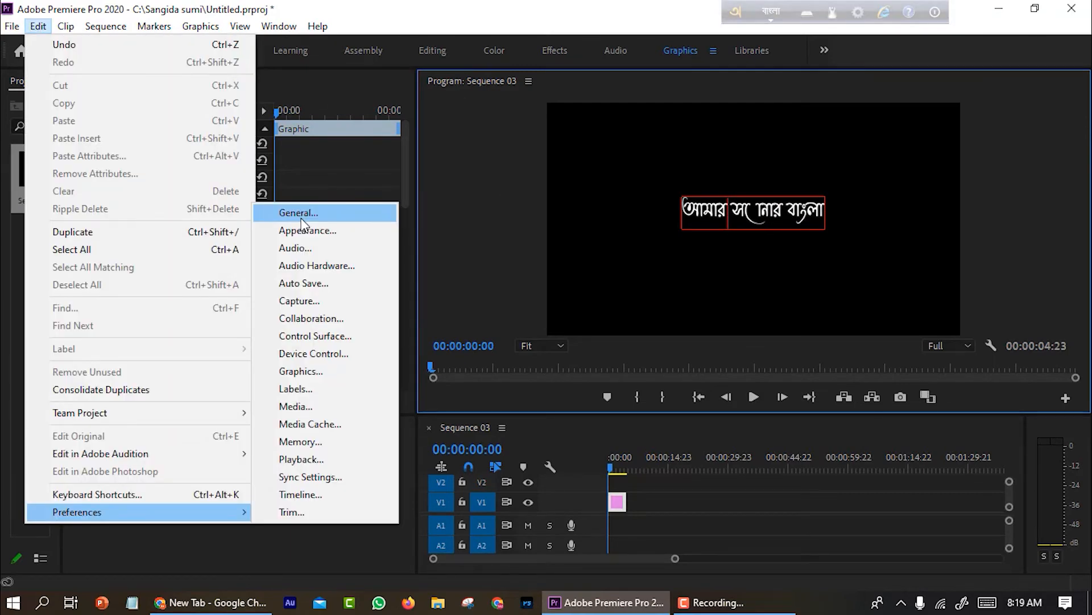
left_click(40, 27)
left_click(40, 27)
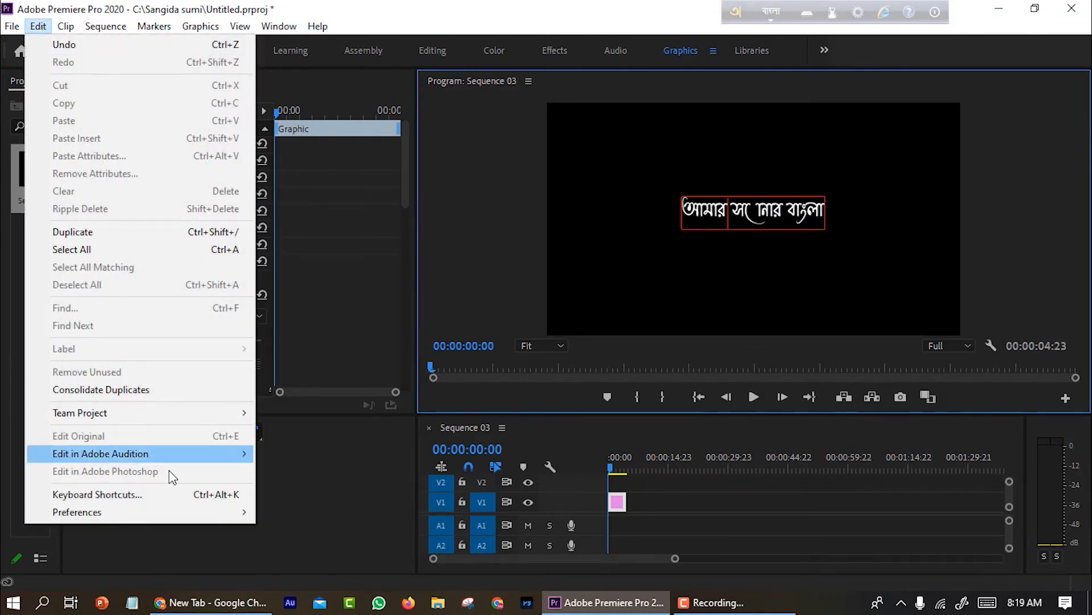
mouse_move(168, 509)
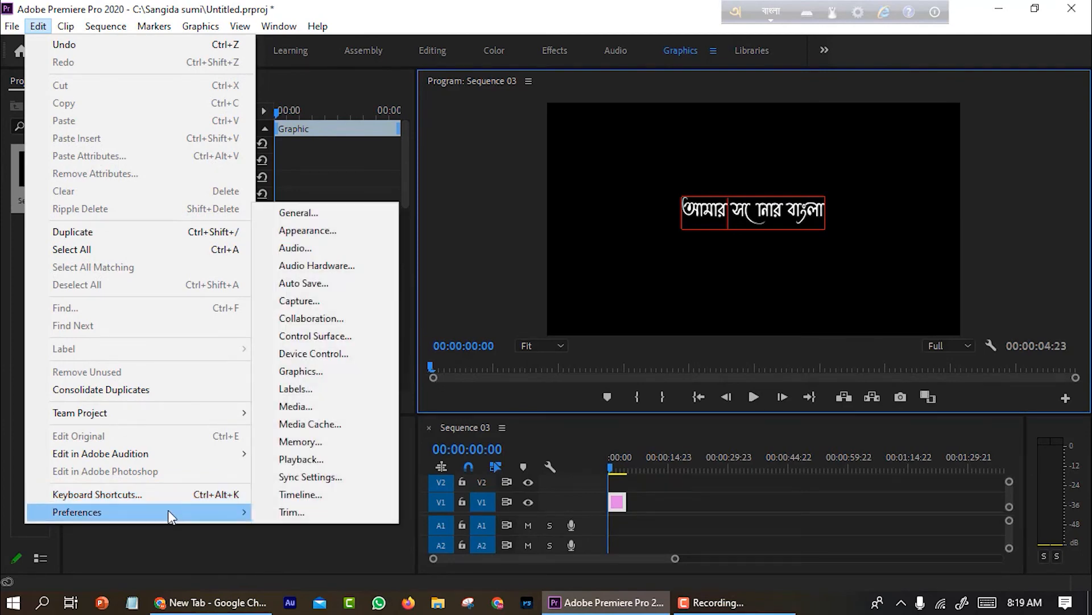
left_click(338, 215)
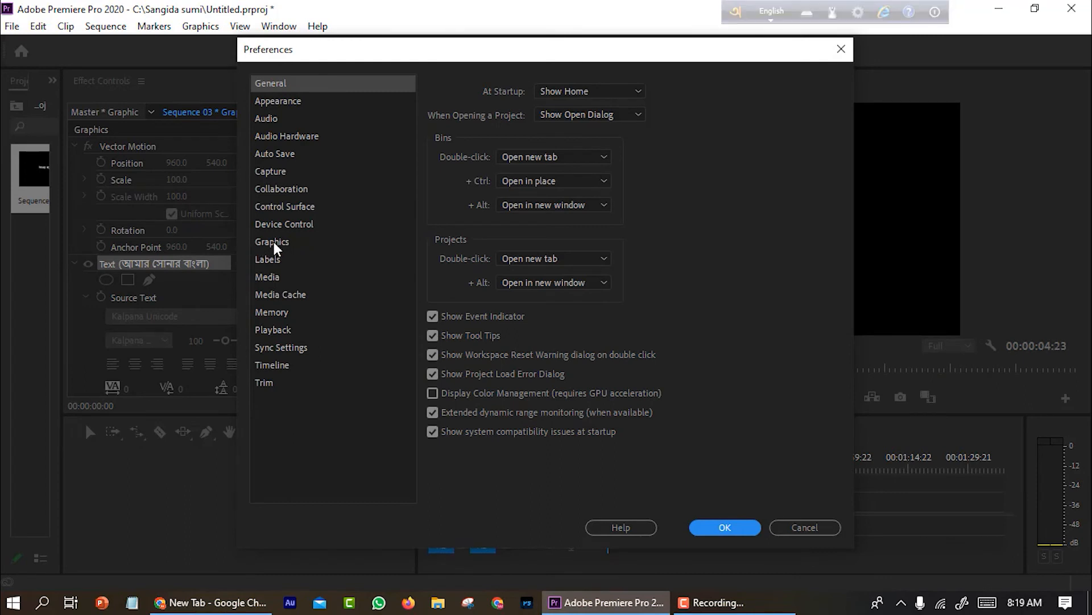
left_click(275, 243)
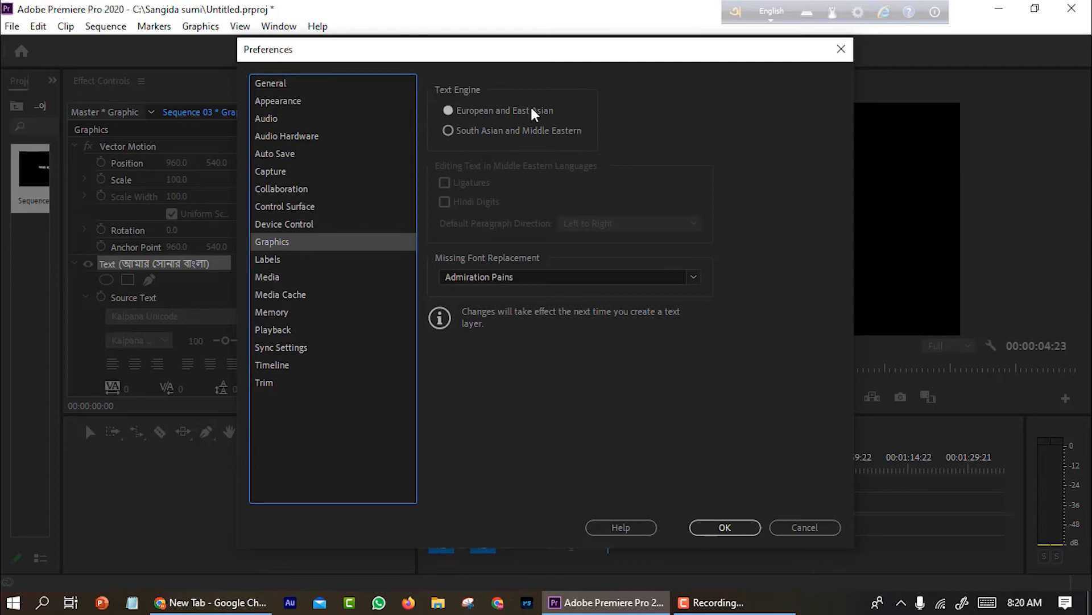
left_click(448, 135)
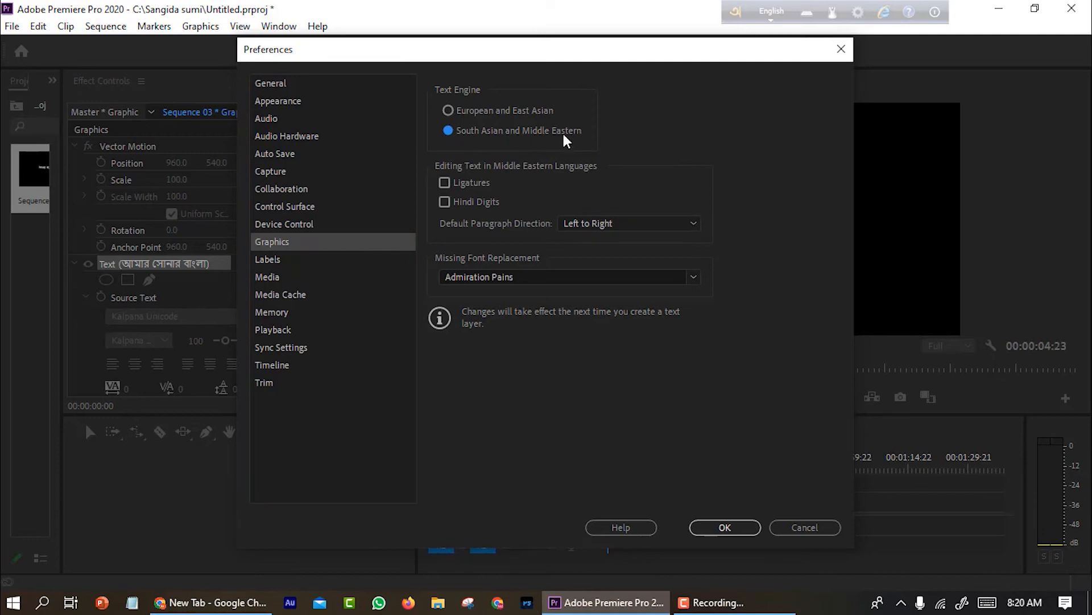
left_click(725, 527)
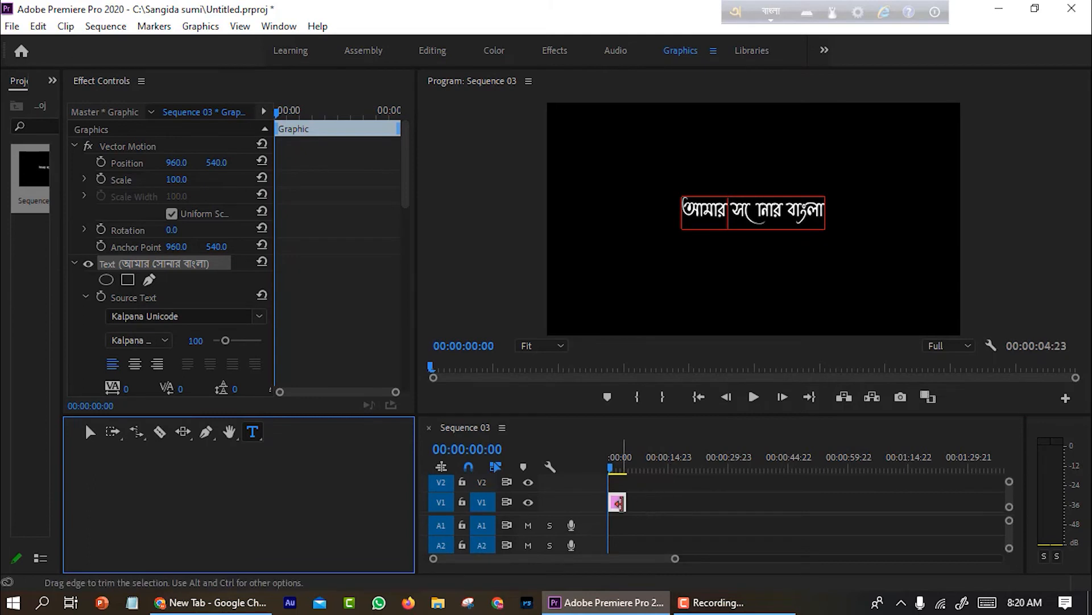
Delete the text clip from the timeline and the sequence from the project
left_click(617, 503)
key("Delete")
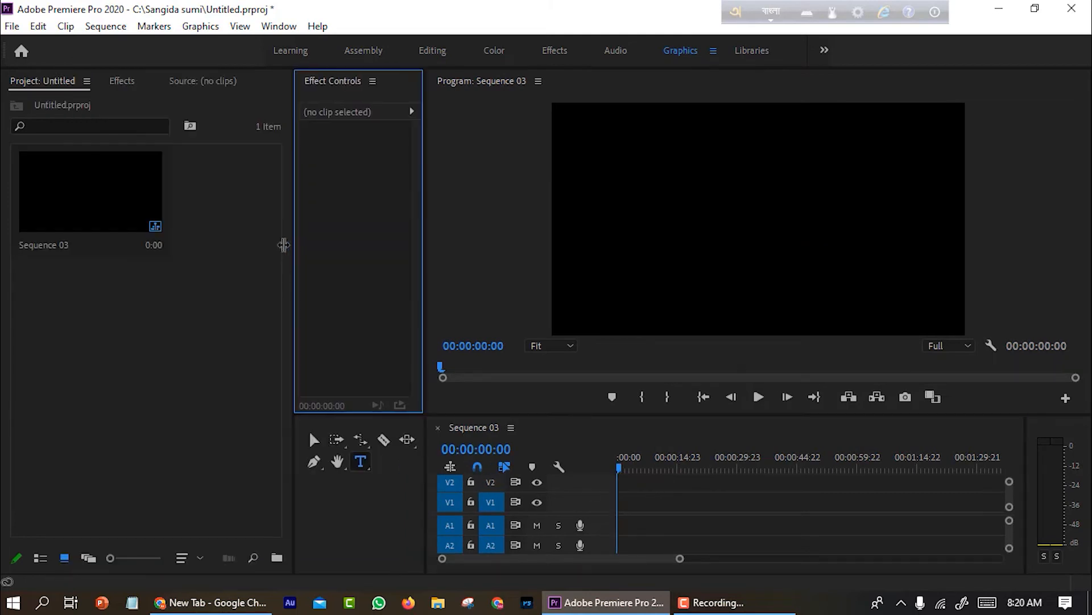
left_click(98, 203)
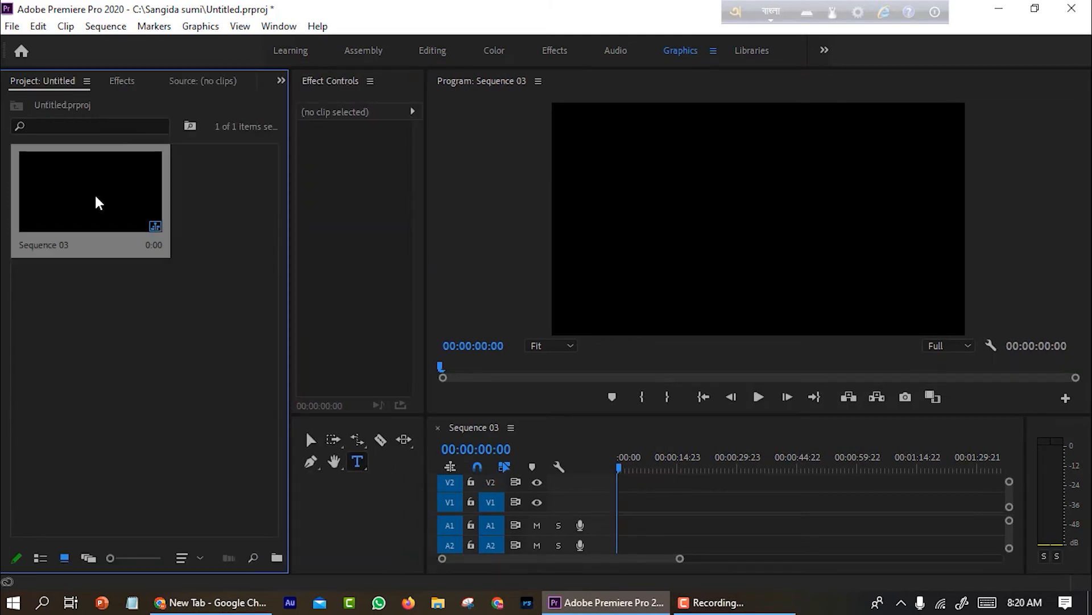
key("Delete")
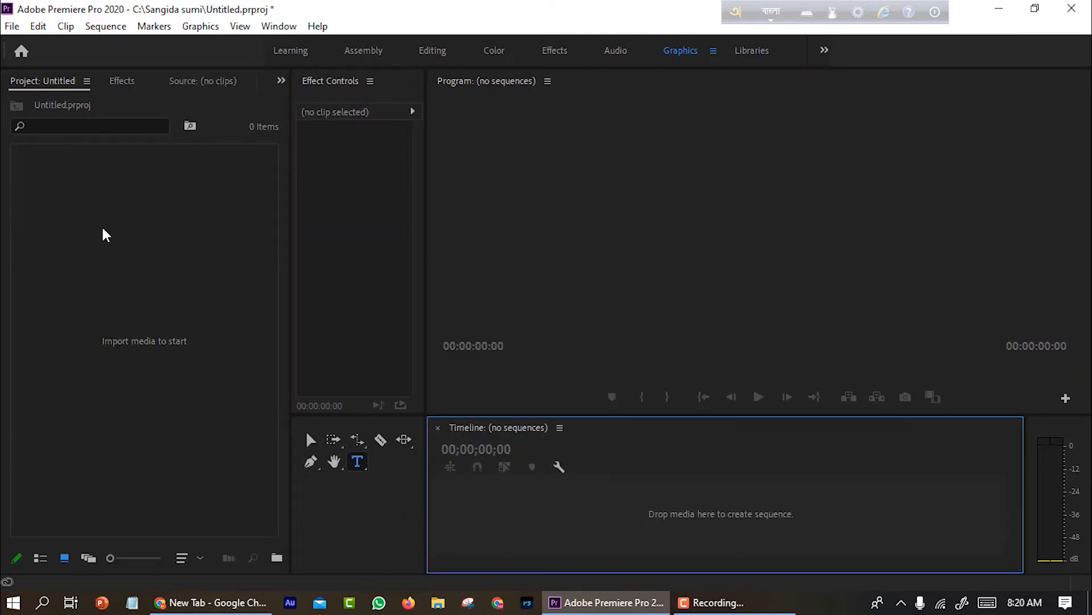
Create another new sequence with the default preset
right_click(103, 227)
mouse_move(166, 296)
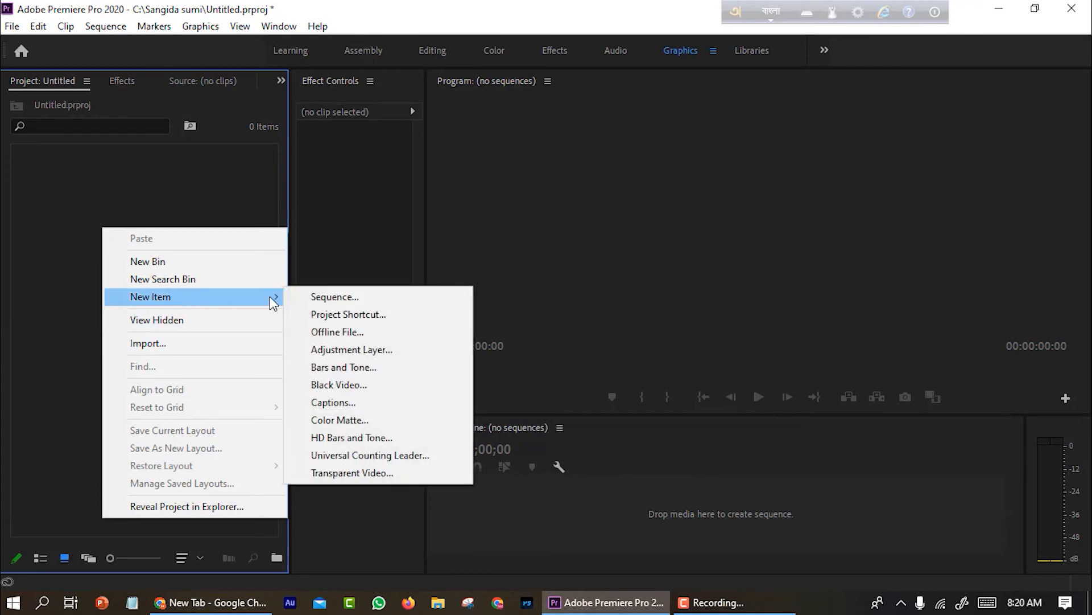
left_click(331, 297)
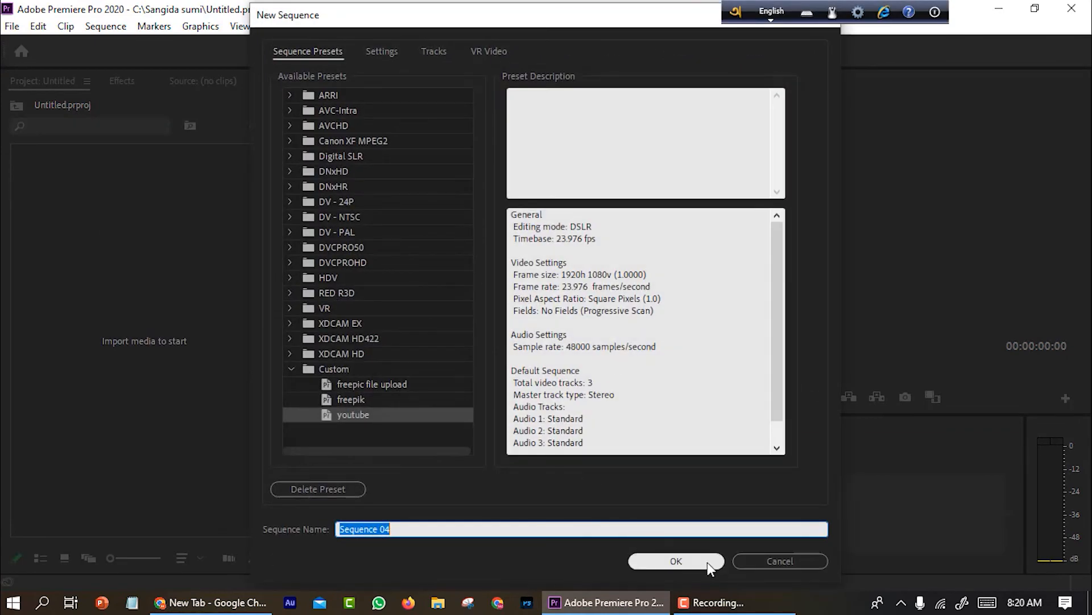
left_click(708, 562)
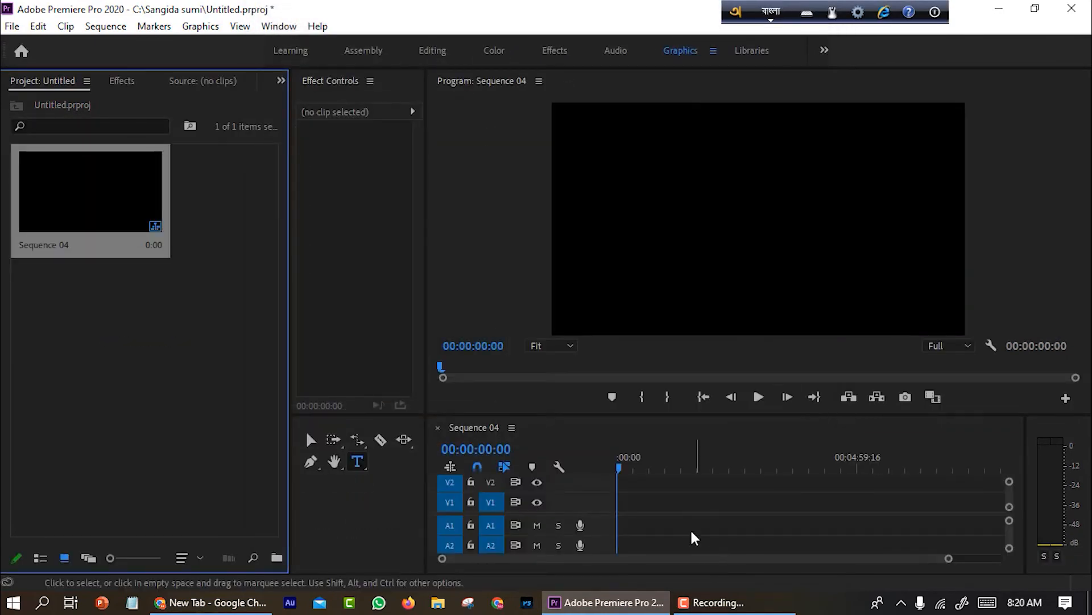
Add a text layer reading 'আমার সোনার বাংলা' with the Type tool, then switch to the Selection tool
left_click(357, 462)
left_click(669, 209)
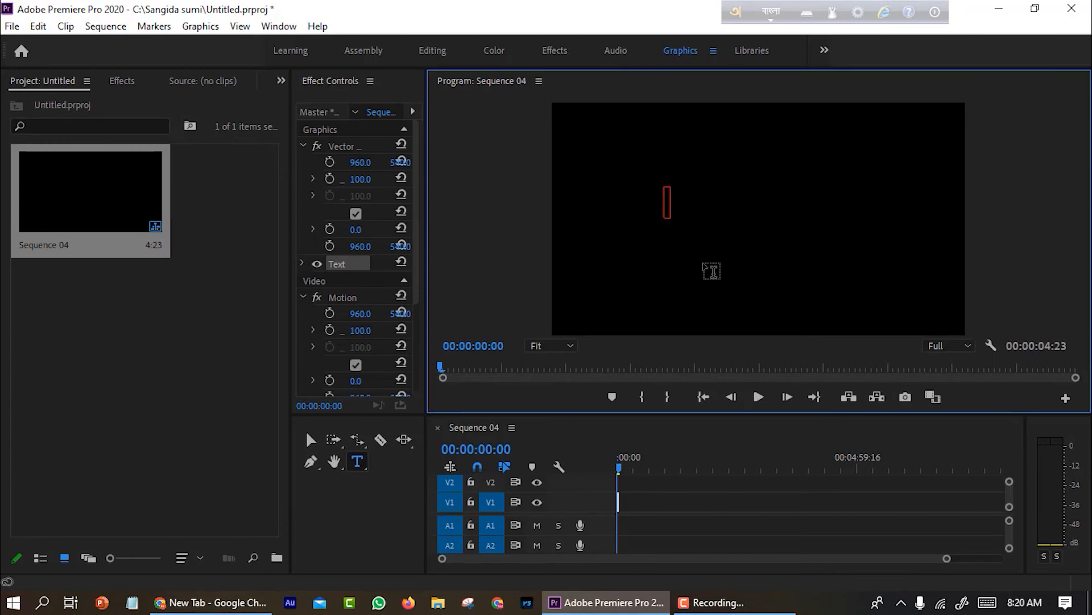
type("amar sonar bangla")
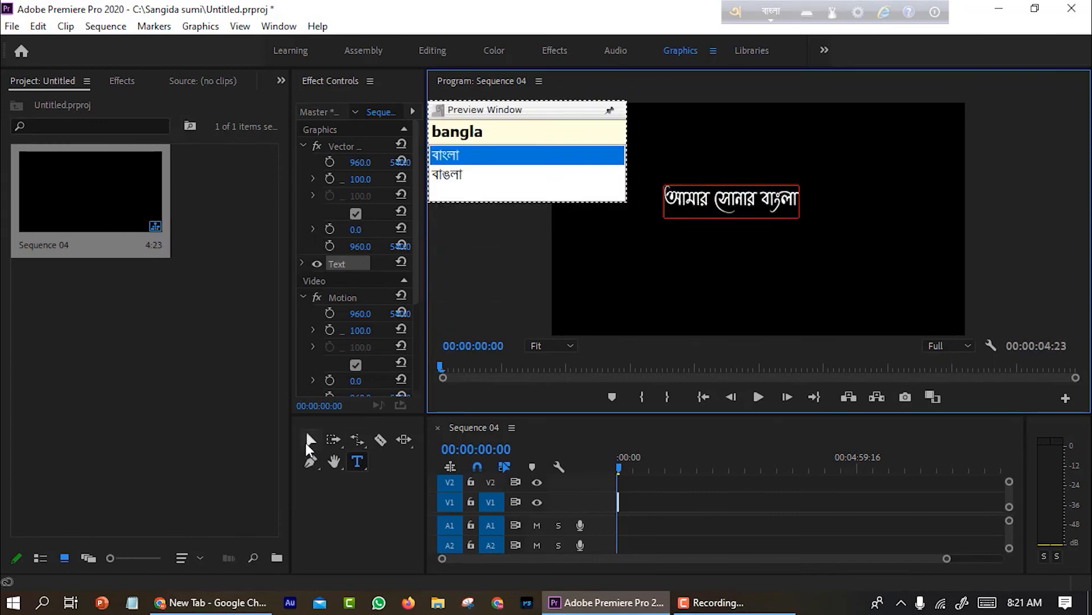
left_click(311, 439)
left_click(618, 457)
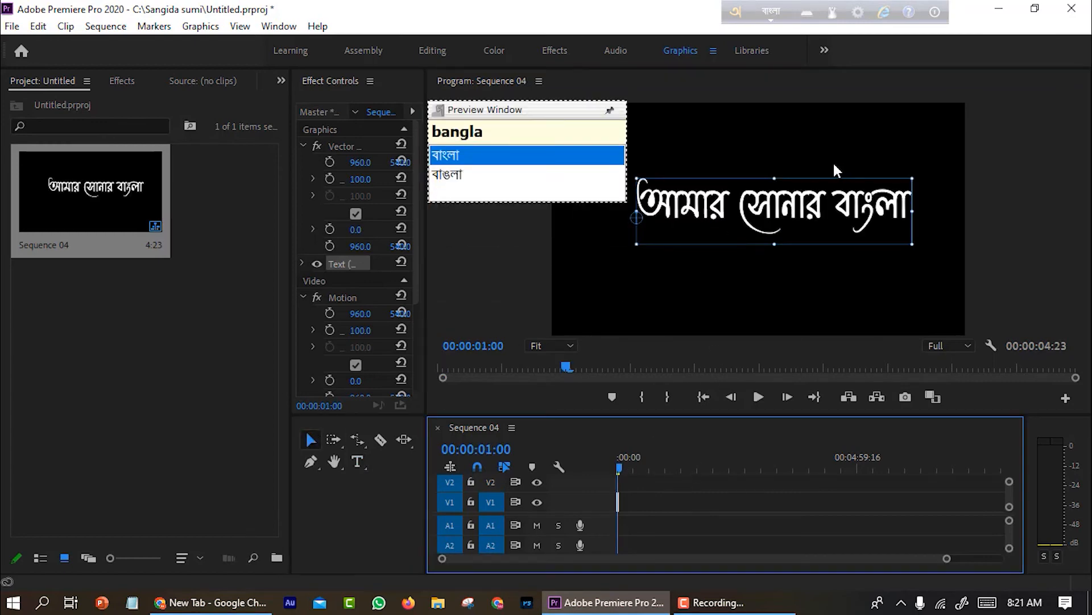
Switch to Chrome, set Avro to Bangla typing and focus the address bar
key("super+d")
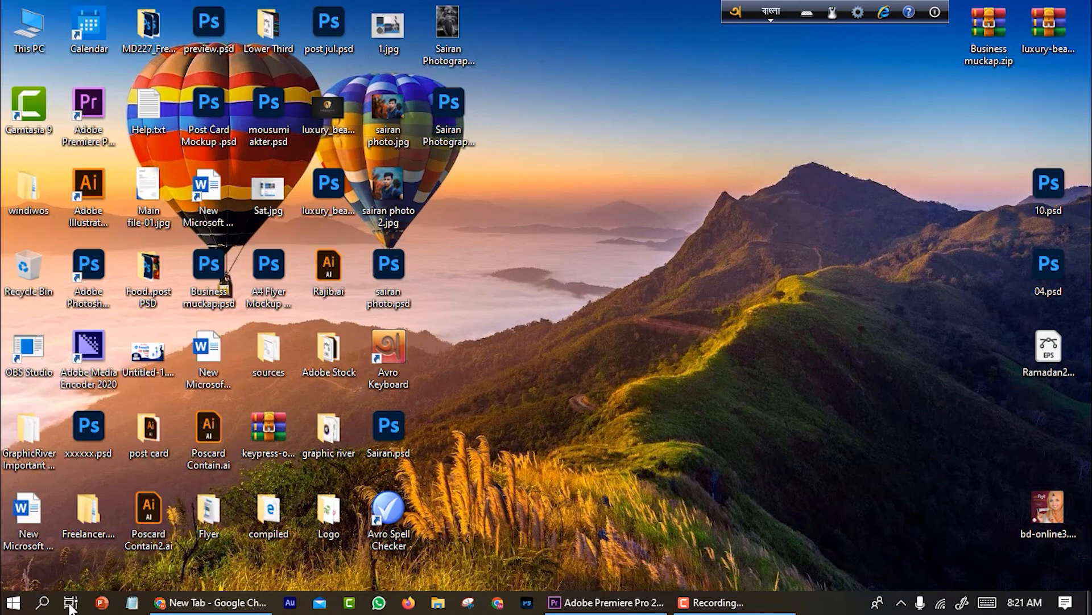
left_click(225, 598)
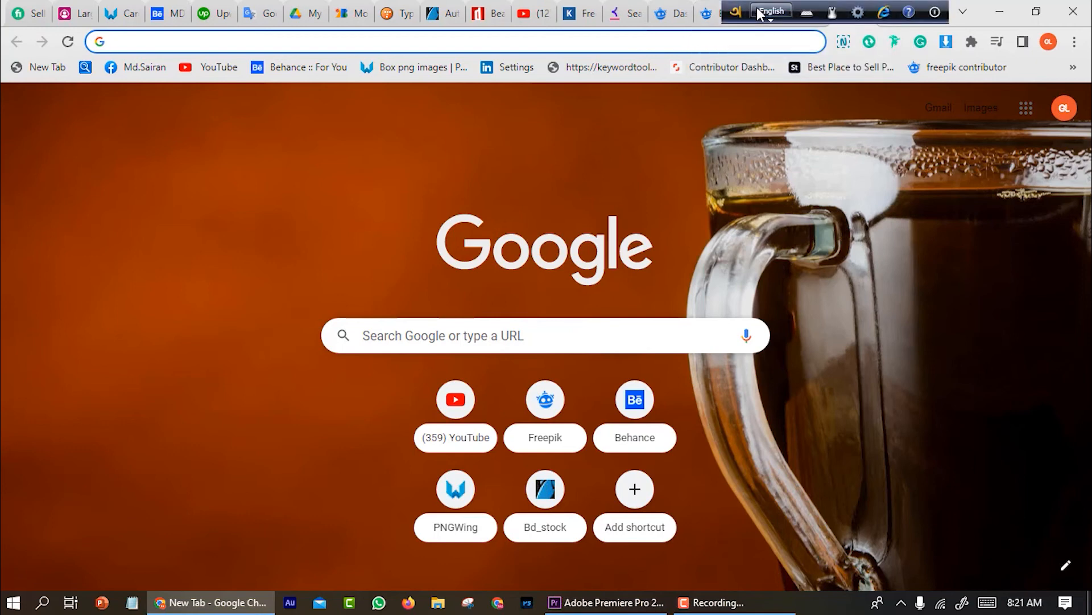
left_click(770, 12)
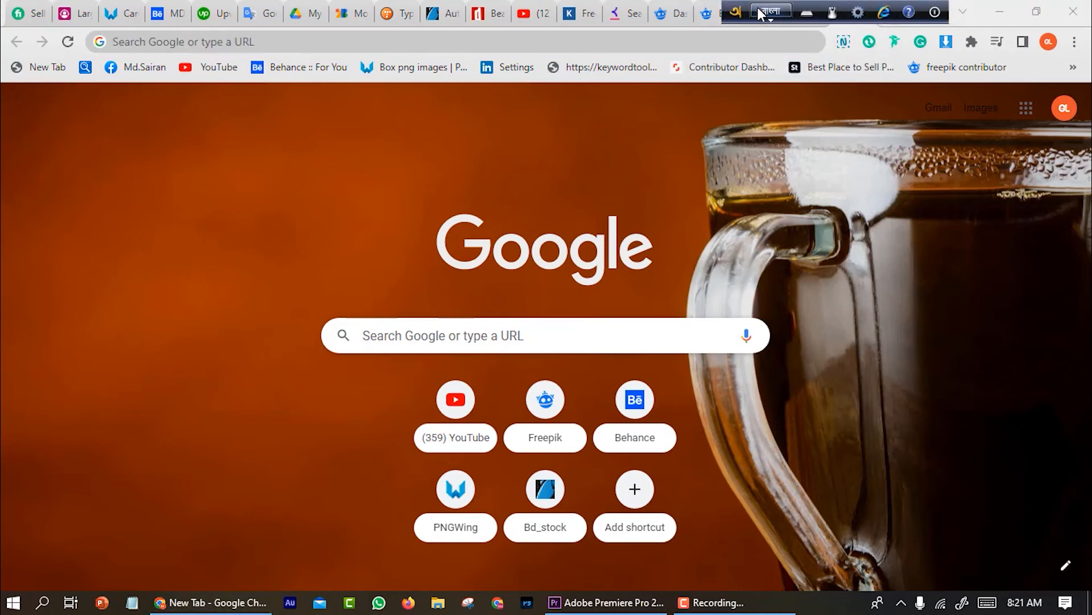
left_click(216, 37)
Switch Avro's output mode to ANSI, choosing to use ANSI anyway in the warning
left_click(858, 11)
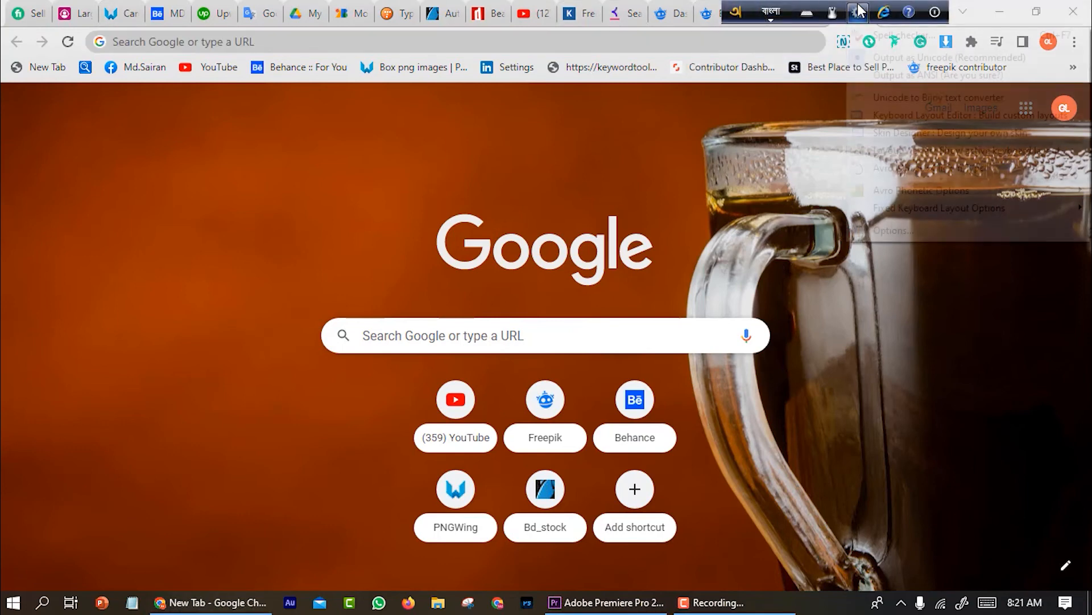
left_click(582, 45)
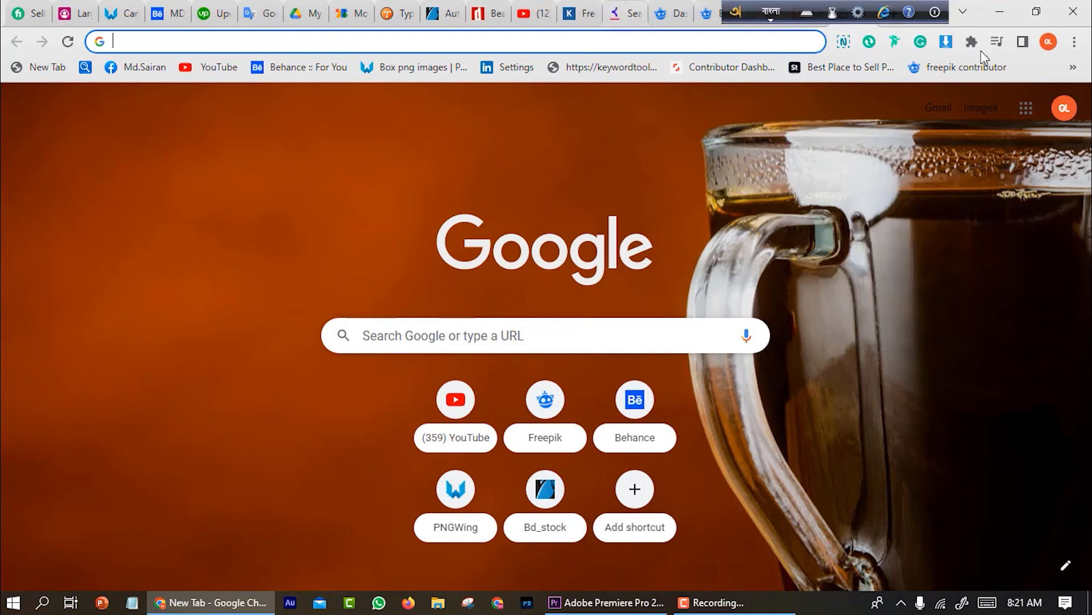
left_click(858, 11)
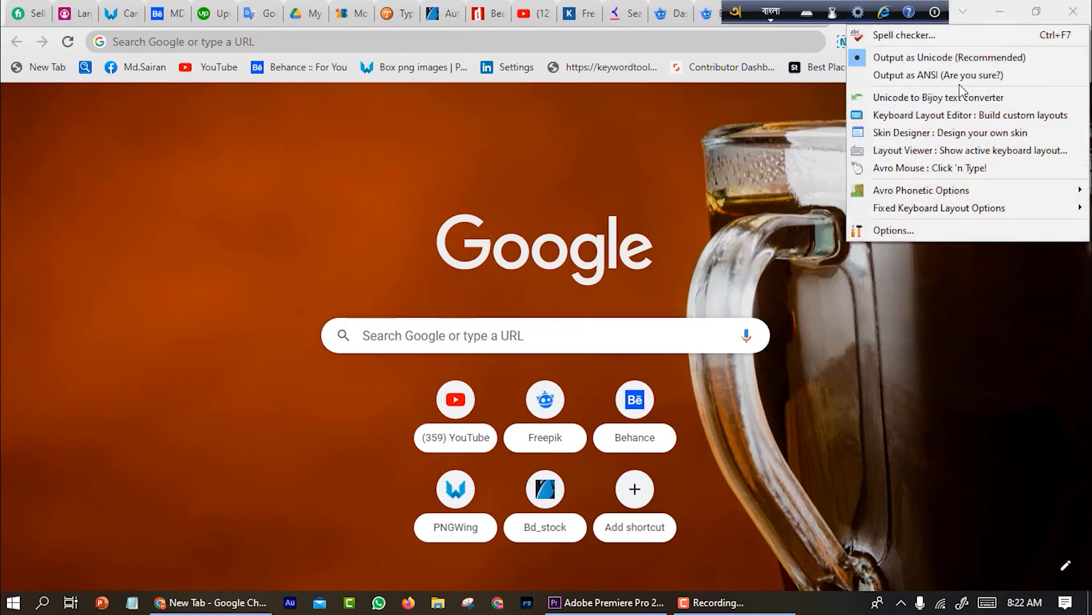
left_click(495, 41)
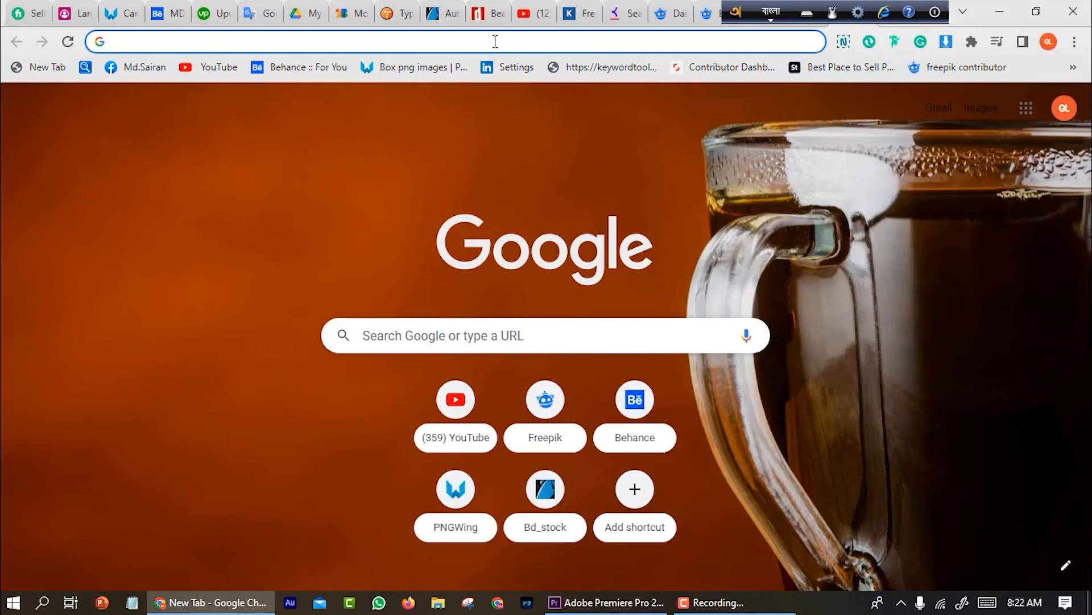
left_click(858, 11)
left_click(863, 76)
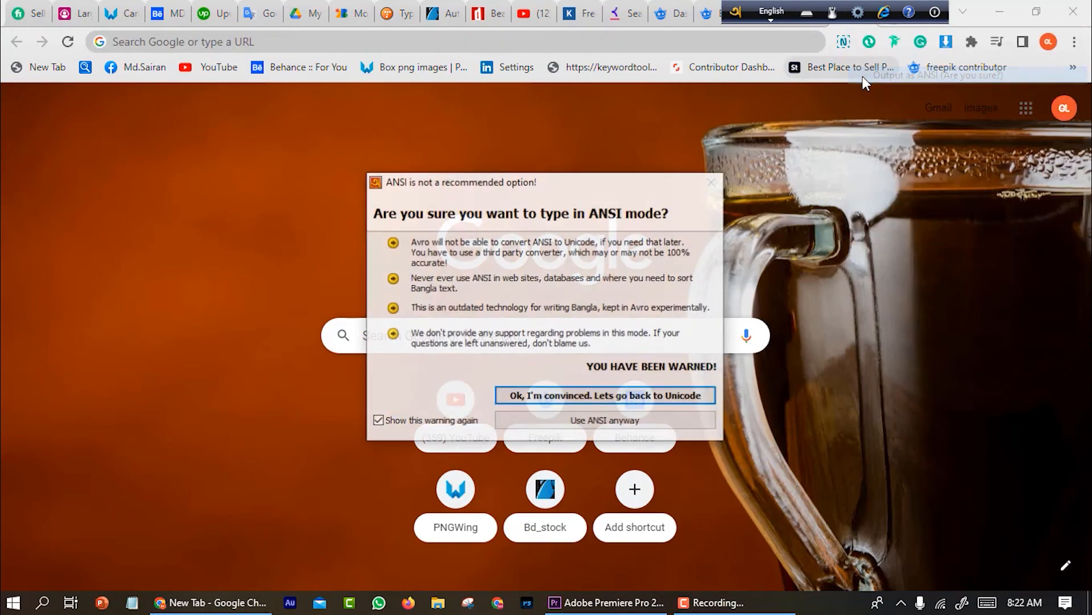
left_click(643, 424)
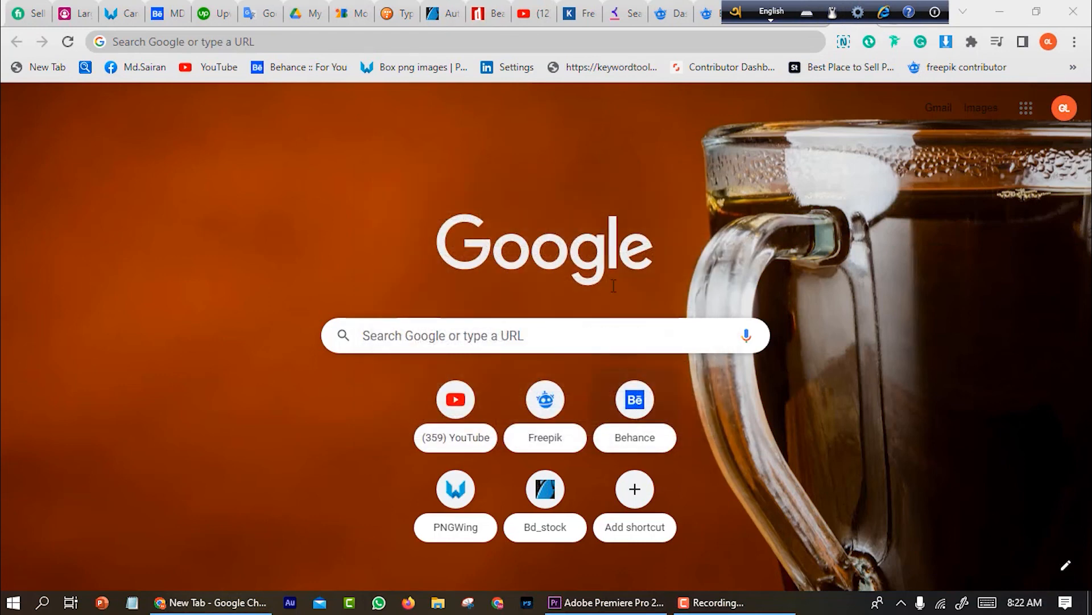
Type 'asmar' and some random letters in the address bar, then delete the entry
left_click(494, 44)
type("asmar")
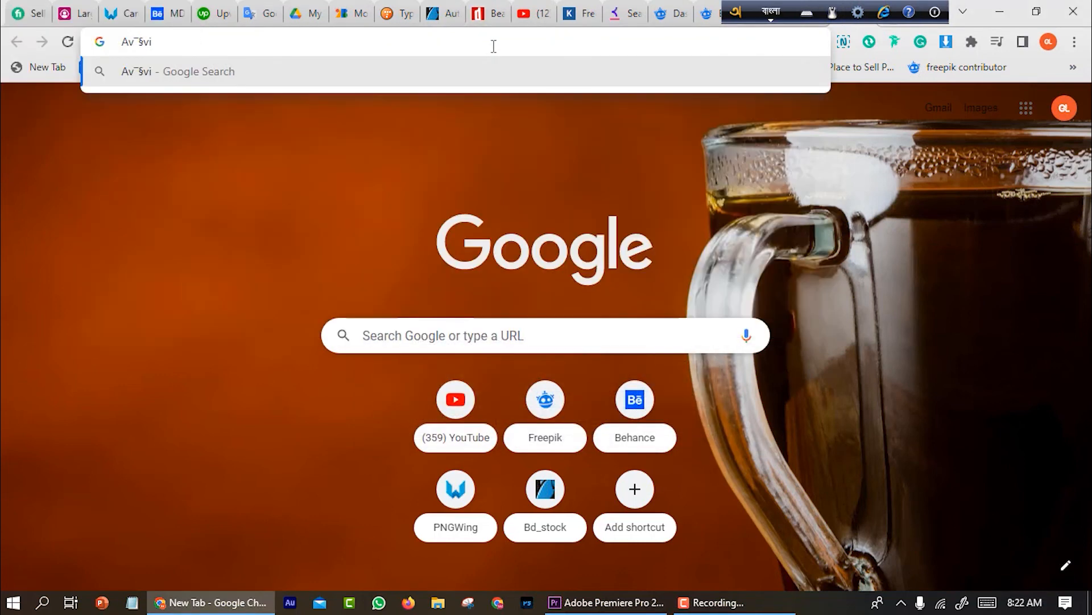
type(" skjfiodsfios")
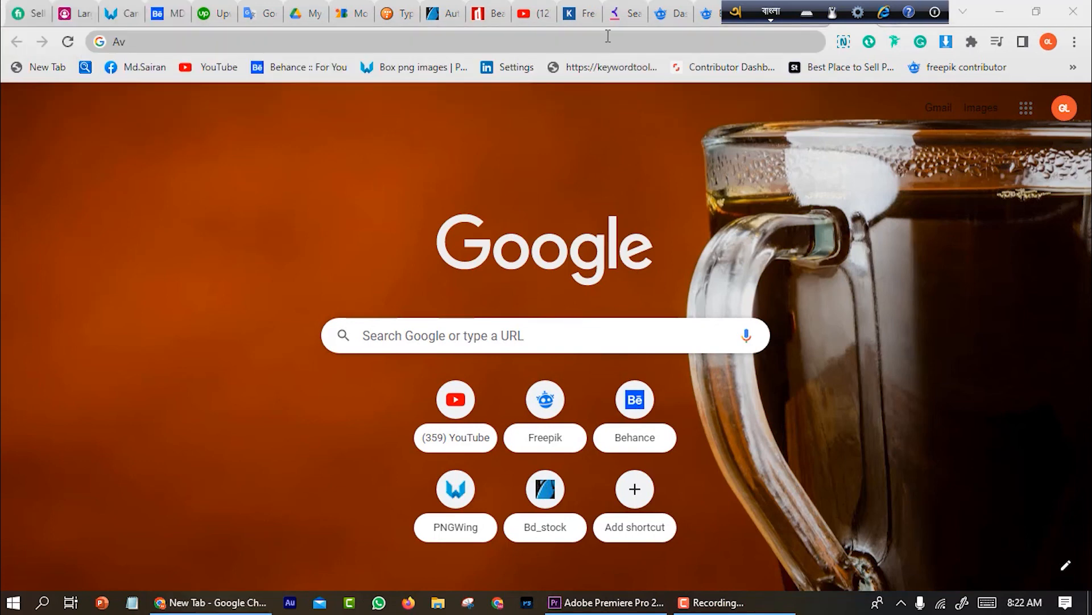
left_click(607, 38)
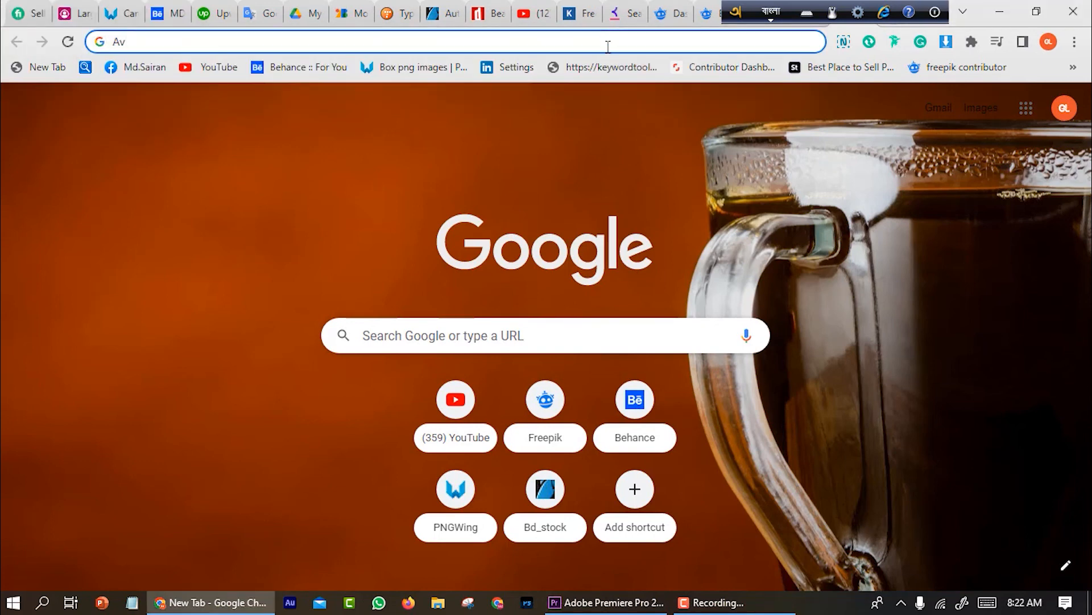
key("BackSpace")
key("BackSpace")
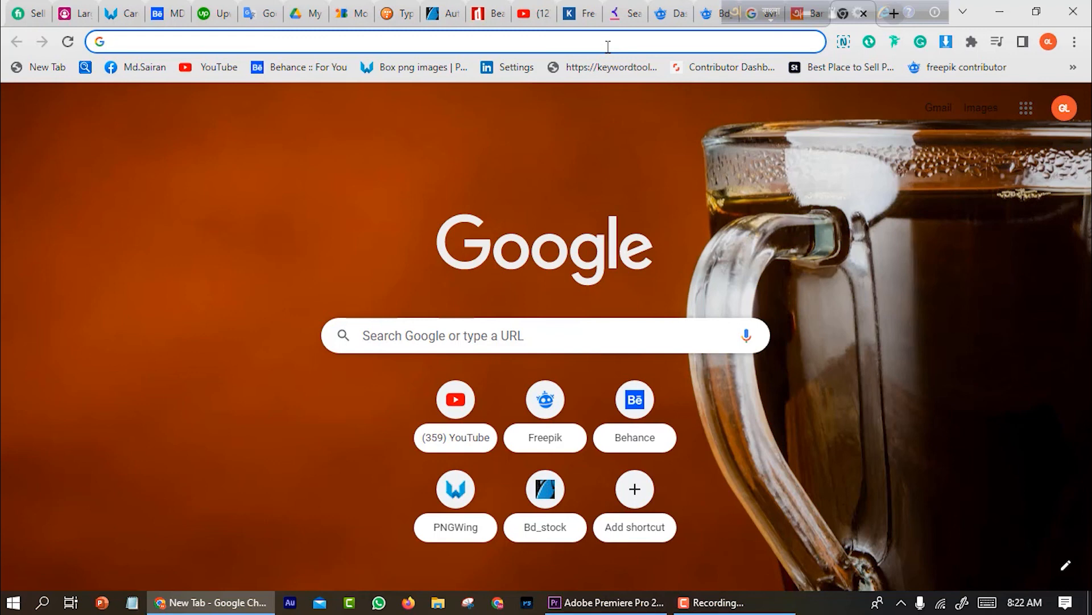
Type 'আমার সোনার বাংলা' in the address bar and select the text
type("আমার সোনার বাংলা")
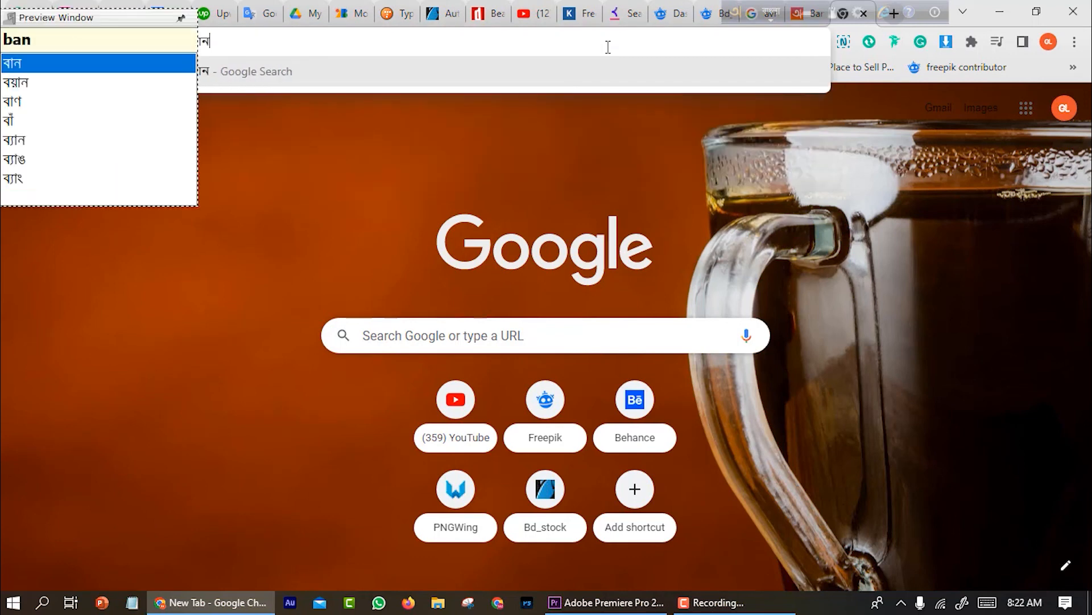
left_click_drag(235, 40, 126, 41)
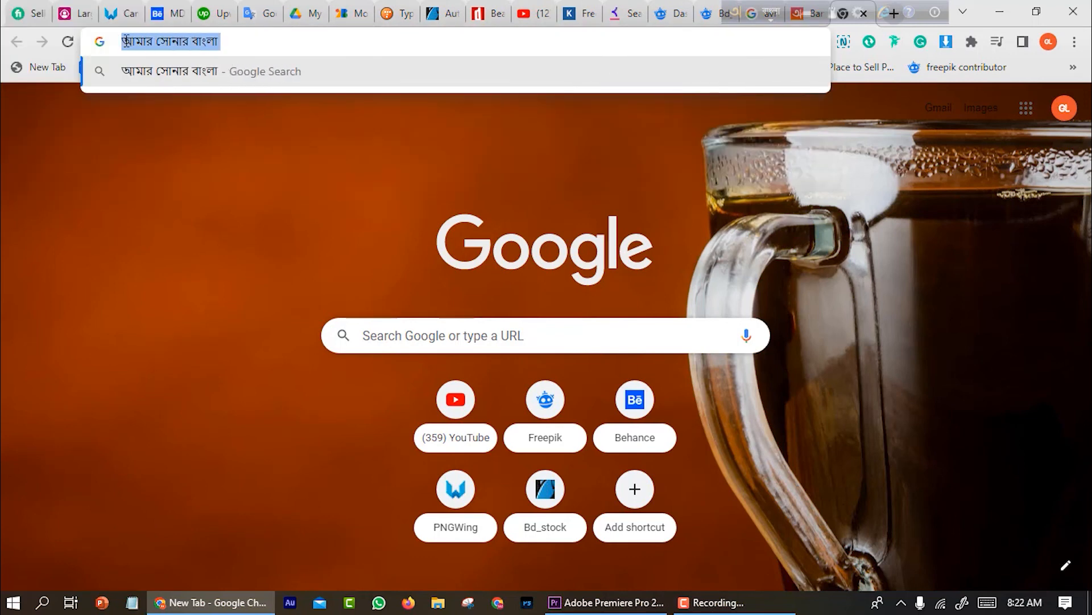
left_click(299, 39)
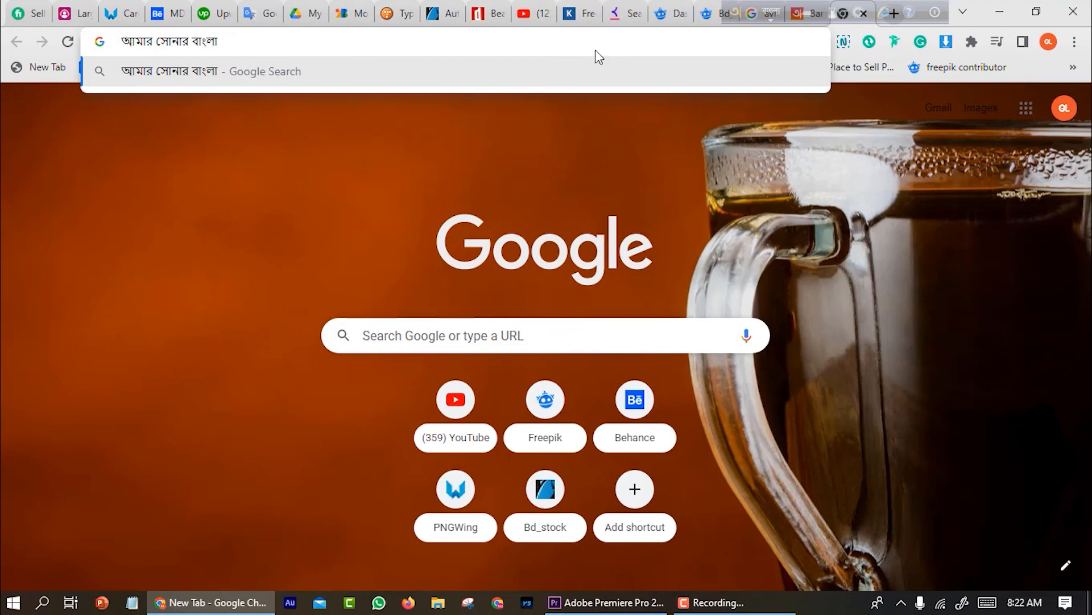
Minimize the browser and refresh the desktop
left_click(1000, 11)
right_click(699, 120)
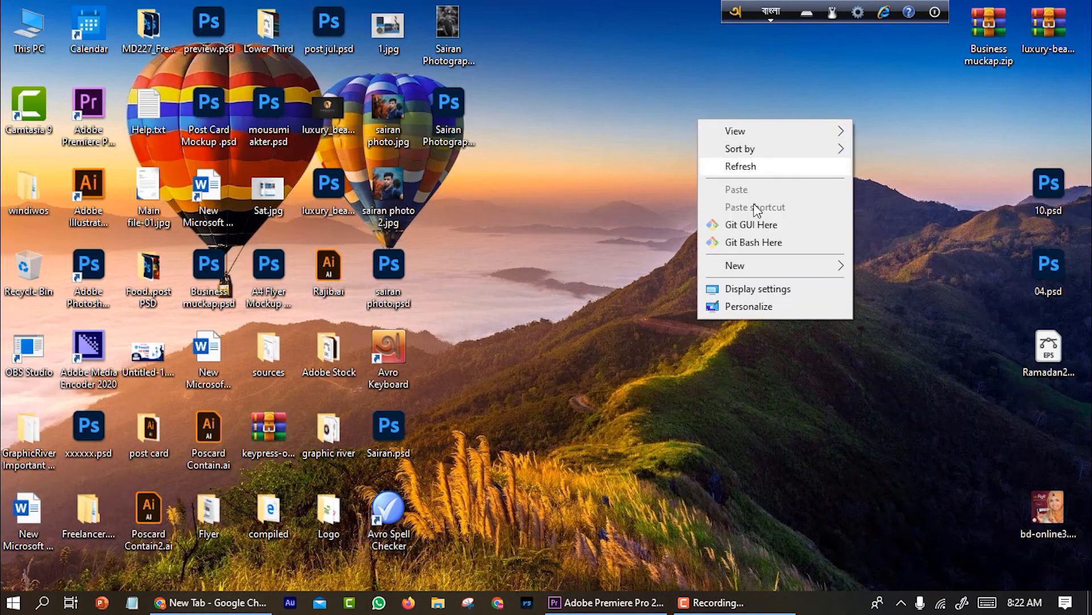
left_click(764, 167)
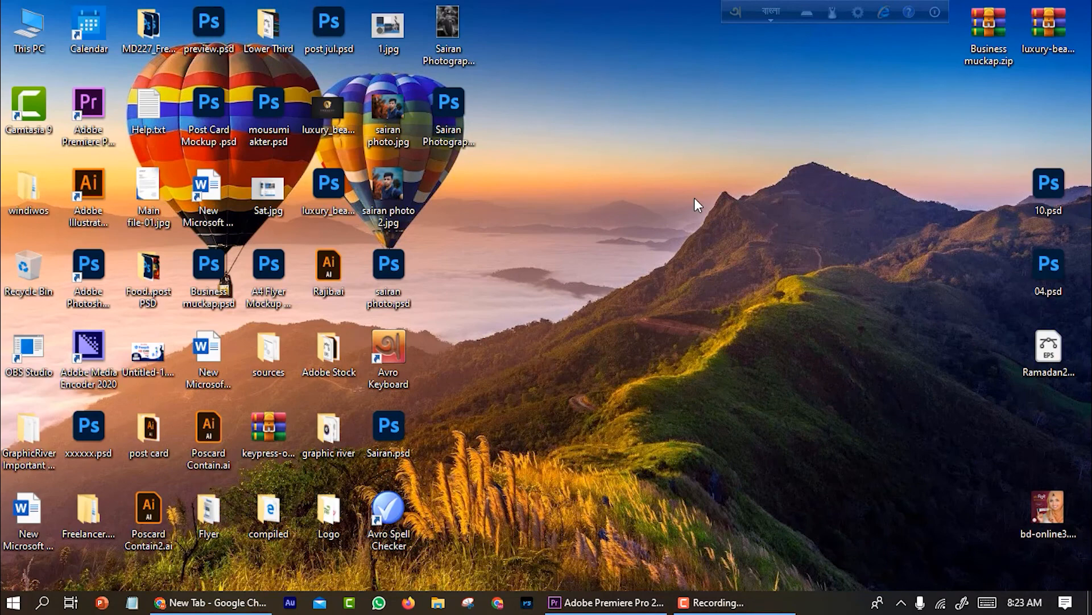